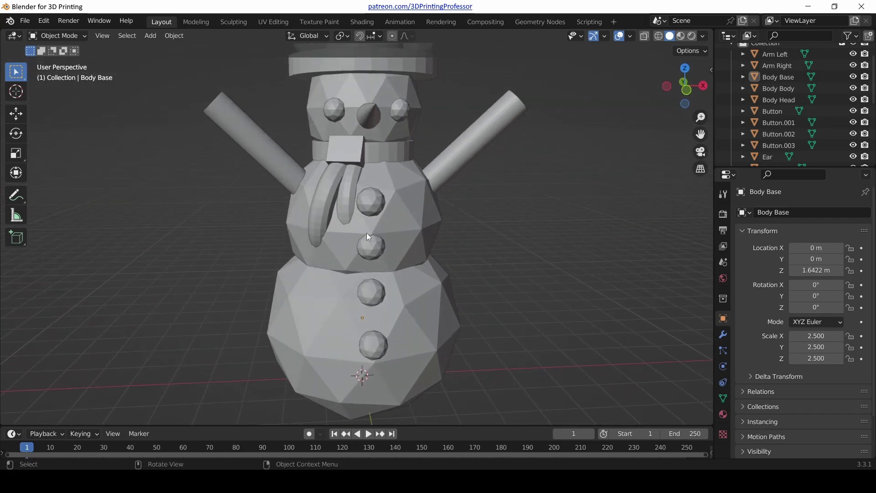
# Examine the whole rabbit-eared snowman model from the front and the side, up close and at full height
pyautogui.moveTo(456, 217)
pyautogui.mouseDown(button='middle')
pyautogui.moveTo(348, 223)
pyautogui.moveTo(449, 225)
pyautogui.mouseUp(button='middle')
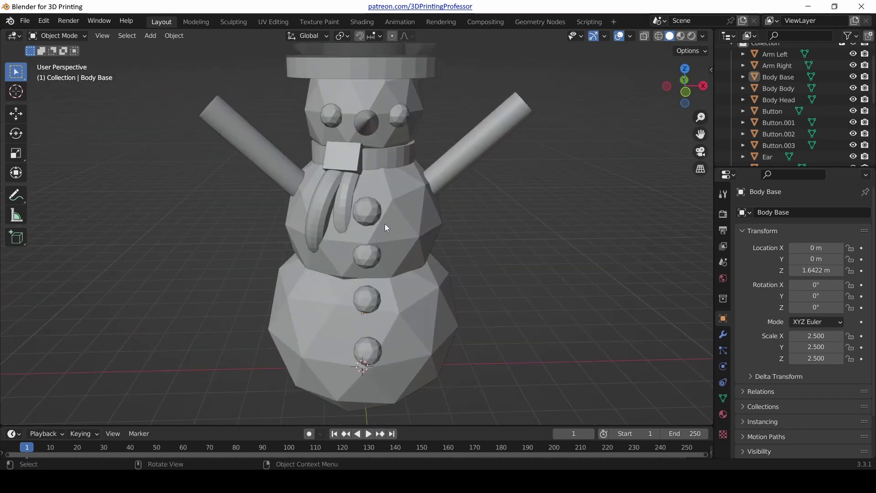
pyautogui.moveTo(384, 224); pyautogui.dragTo(380, 217, button='middle')
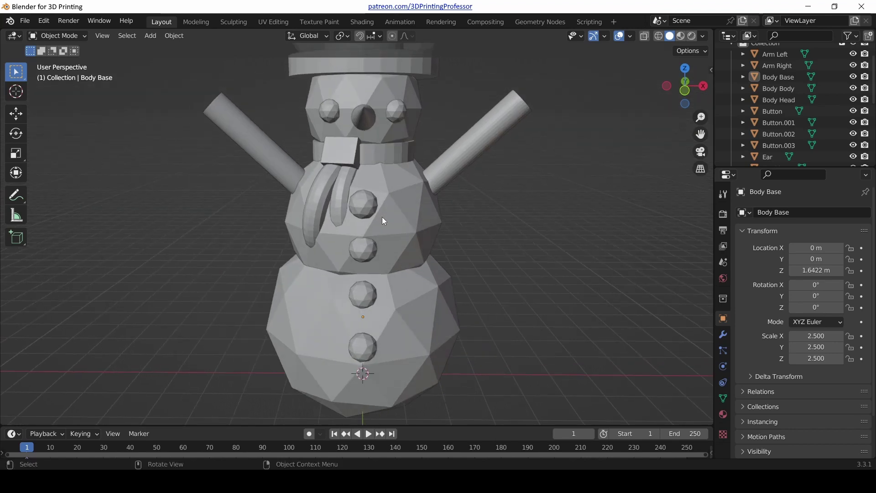
pyautogui.keyDown('ctrl'); pyautogui.moveTo(463, 160); pyautogui.dragTo(428, 285, button='middle'); pyautogui.keyUp('ctrl')
pyautogui.scroll(3, 414, 280)
pyautogui.scroll(-3, 417, 254)
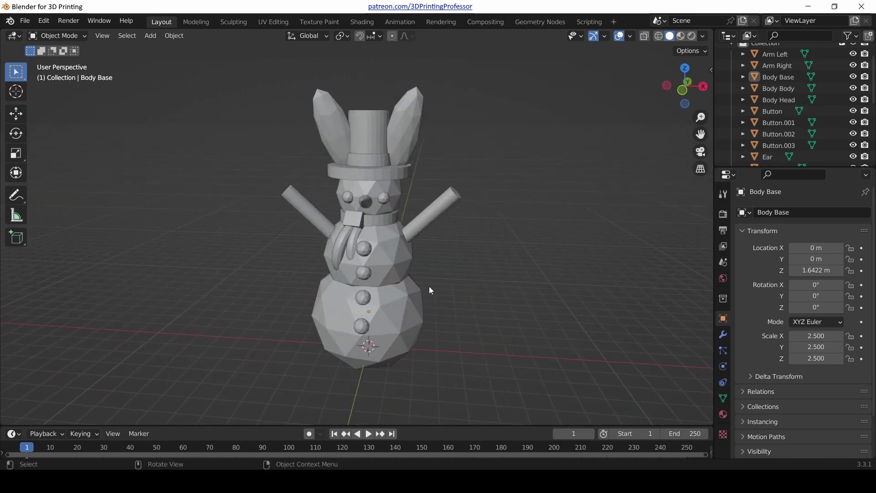
pyautogui.scroll(4, 429, 286)
pyautogui.scroll(-3, 428, 286)
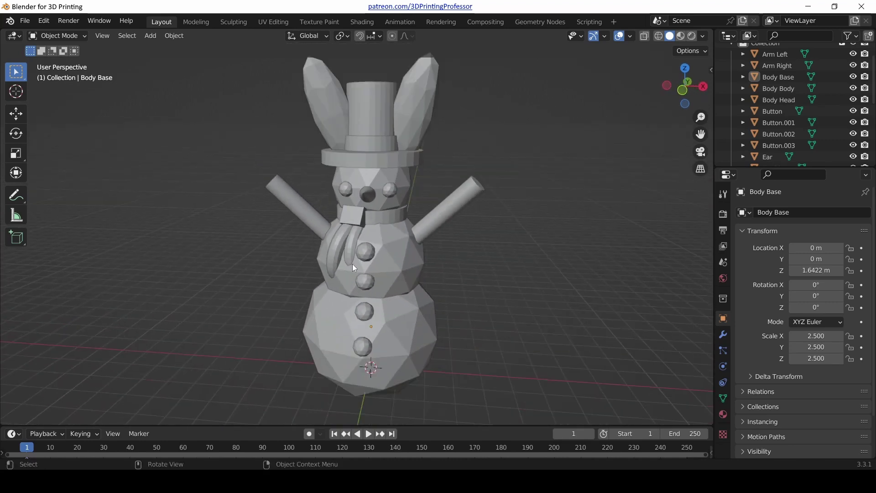
pyautogui.moveTo(364, 275)
pyautogui.mouseDown(button='middle')
pyautogui.moveTo(442, 247)
pyautogui.moveTo(360, 275)
pyautogui.moveTo(393, 260)
pyautogui.moveTo(378, 267)
pyautogui.mouseUp(button='middle')
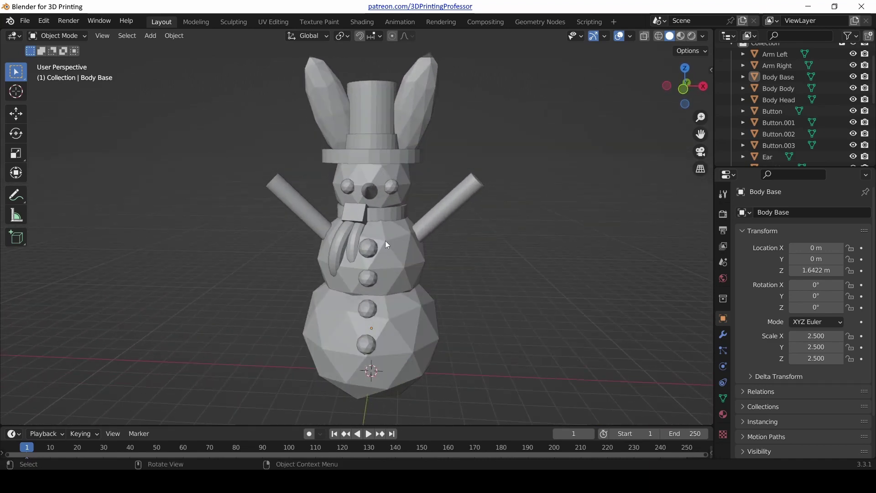
pyautogui.moveTo(303, 243); pyautogui.dragTo(413, 245, button='middle')
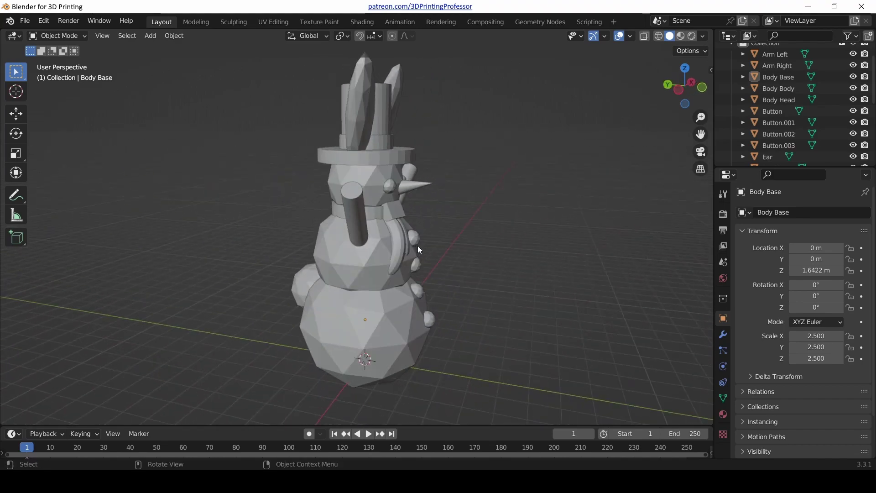
# Inspect the snowman's middle body sphere in wireframe shading and return to solid shading
pyautogui.press('z')
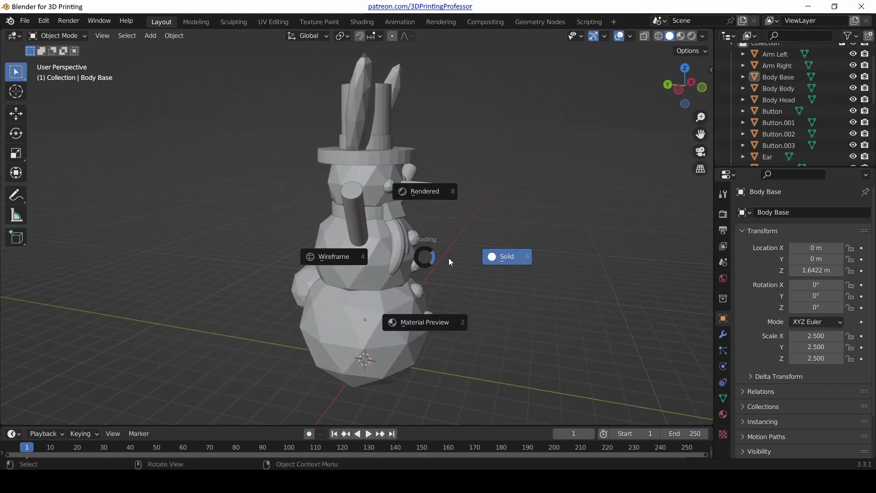
pyautogui.click(353, 256)
pyautogui.moveTo(353, 256)
pyautogui.mouseDown(button='middle')
pyautogui.moveTo(478, 277)
pyautogui.moveTo(260, 267)
pyautogui.moveTo(377, 336)
pyautogui.moveTo(336, 336)
pyautogui.moveTo(400, 343)
pyautogui.moveTo(428, 308)
pyautogui.mouseUp(button='middle')
pyautogui.click(347, 335)
pyautogui.press('z')
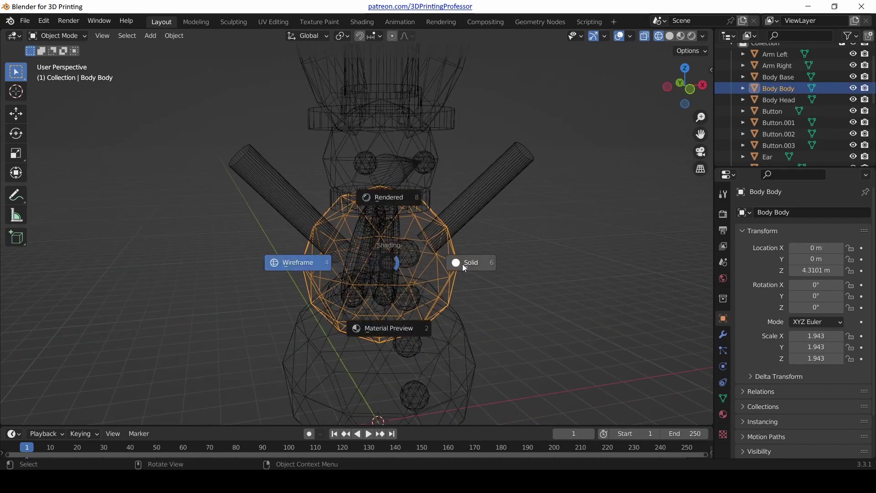
pyautogui.click(461, 264)
pyautogui.scroll(2, 434, 260)
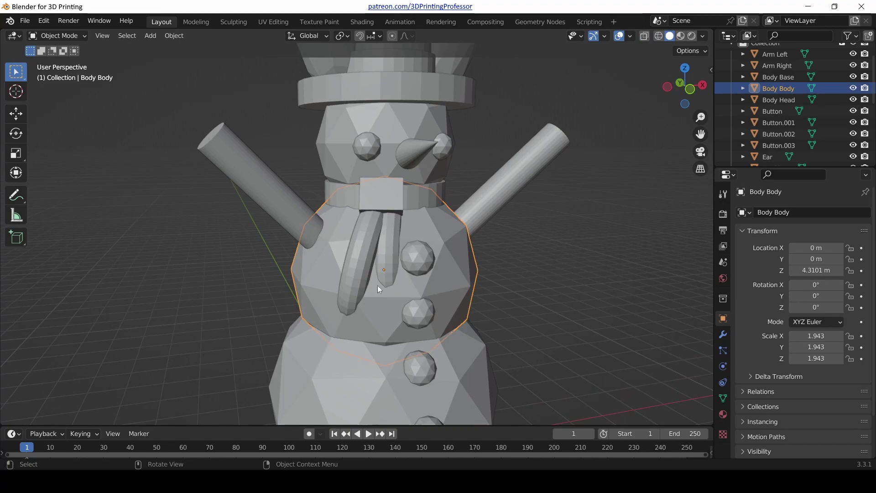
# Inspect the shorter hanging scarf tassel as a full ring in wireframe shading, return to solid shading and reselect the middle body sphere
pyautogui.click(395, 247)
pyautogui.moveTo(445, 302); pyautogui.dragTo(394, 302, button='middle')
pyautogui.press('z')
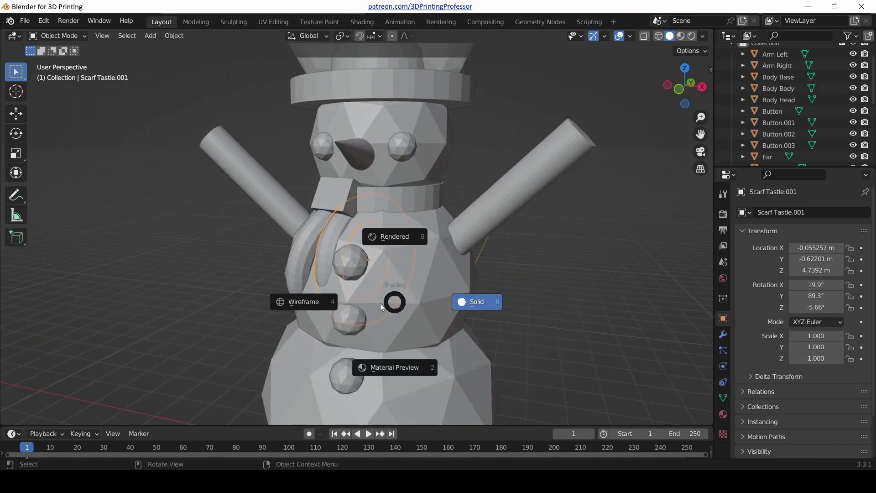
pyautogui.click(335, 302)
pyautogui.moveTo(335, 302)
pyautogui.mouseDown(button='middle')
pyautogui.moveTo(448, 316)
pyautogui.moveTo(400, 279)
pyautogui.mouseUp(button='middle')
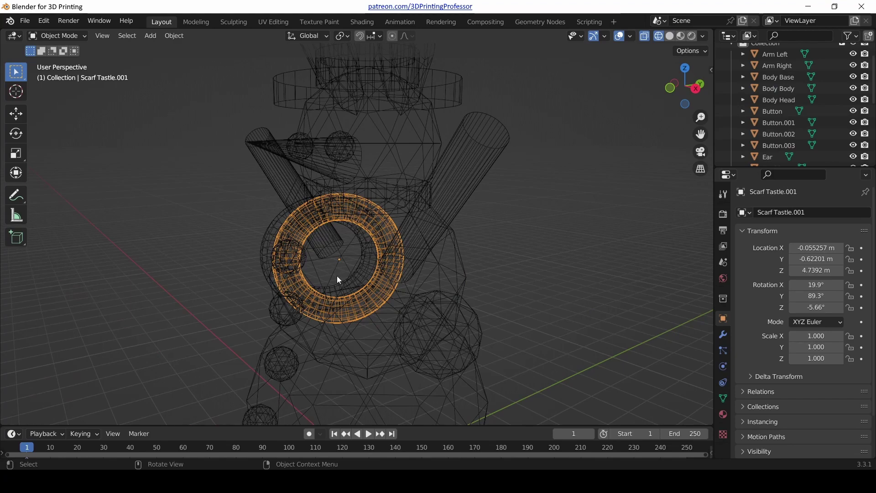
pyautogui.scroll(-4, 329, 277)
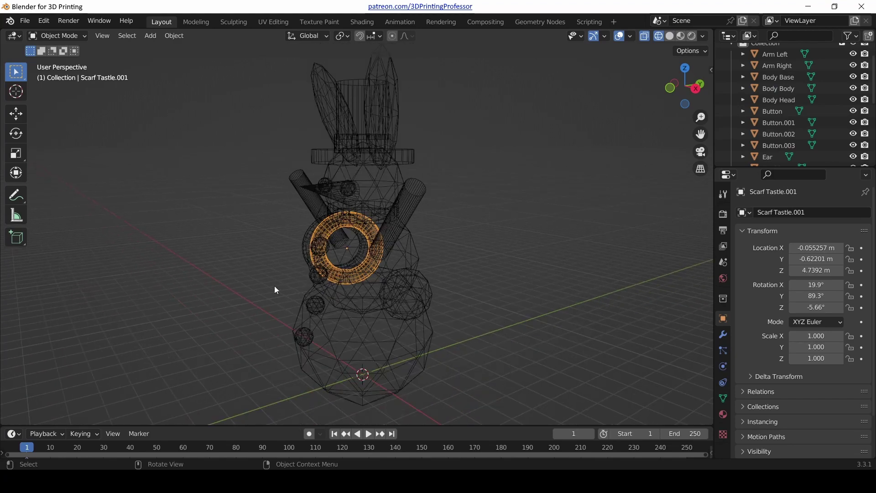
pyautogui.moveTo(275, 286); pyautogui.dragTo(376, 280, button='middle')
pyautogui.press('z')
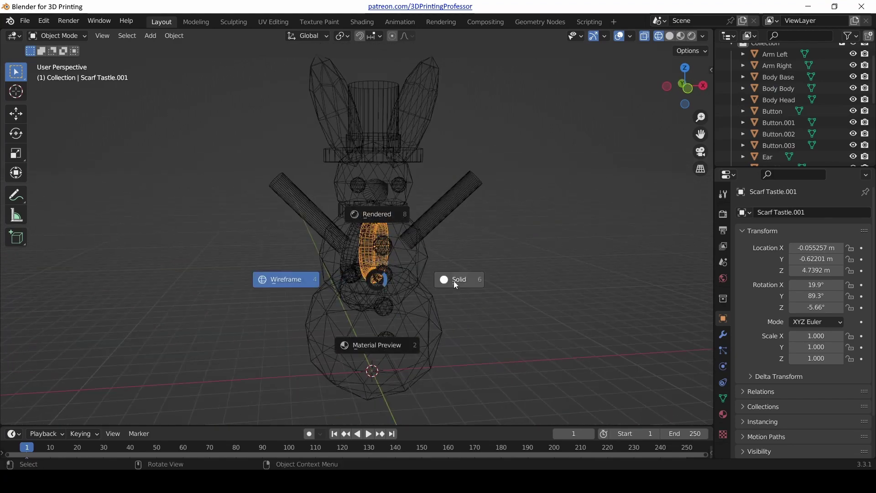
pyautogui.click(455, 280)
pyautogui.scroll(5, 447, 282)
pyautogui.click(472, 281)
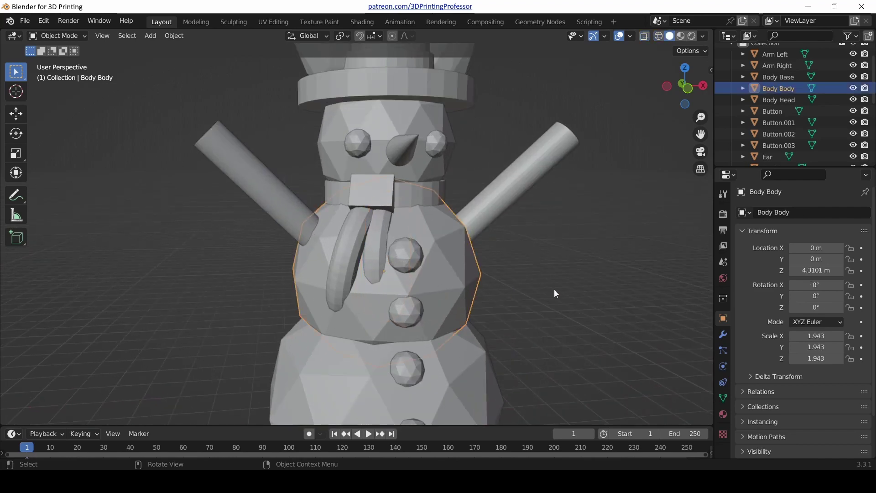
# Examine the snowman from an angle and select its two arms and carrot nose one after another
pyautogui.scroll(-2, 554, 289)
pyautogui.scroll(2, 502, 271)
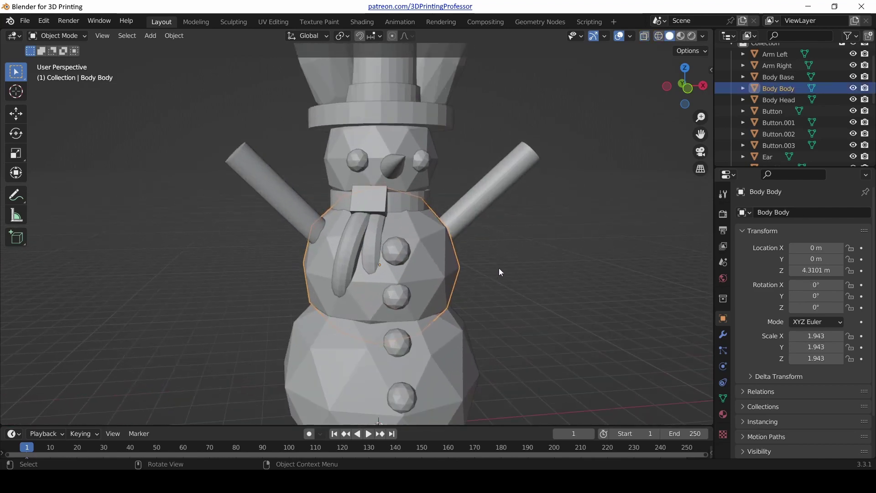
pyautogui.moveTo(505, 261); pyautogui.dragTo(348, 308, button='middle')
pyautogui.scroll(-2, 372, 258)
pyautogui.scroll(3, 433, 279)
pyautogui.scroll(-3, 431, 281)
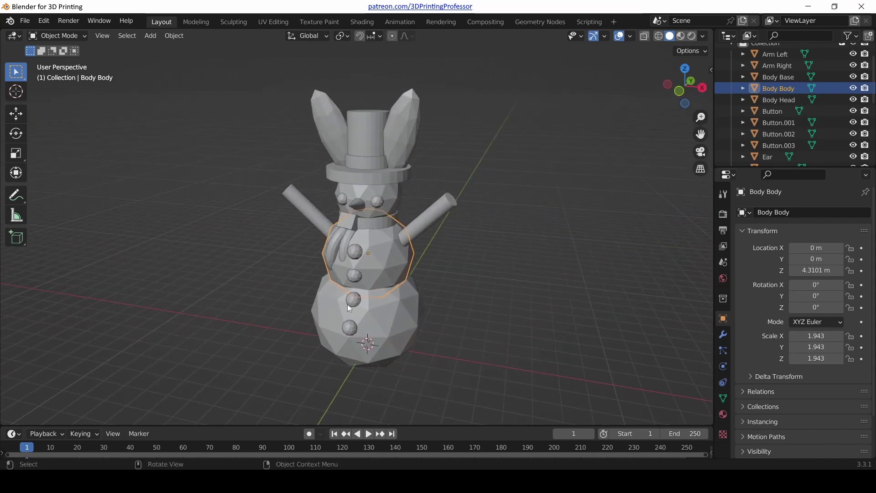
pyautogui.click(428, 215)
pyautogui.moveTo(510, 308)
pyautogui.mouseDown(button='middle')
pyautogui.moveTo(569, 283)
pyautogui.moveTo(496, 309)
pyautogui.mouseUp(button='middle')
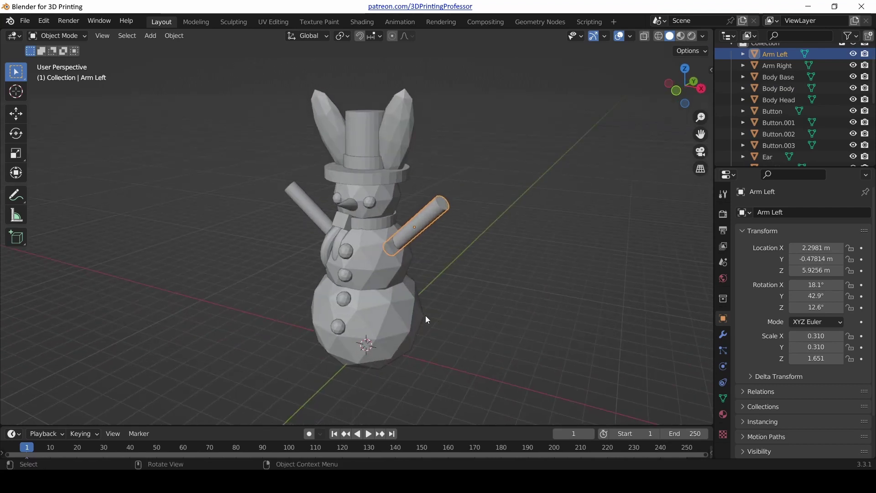
pyautogui.click(306, 213)
pyautogui.click(346, 206)
# Select the hat brim and examine how the hat and body parts stack, from above, the front and the side
pyautogui.moveTo(348, 207); pyautogui.dragTo(467, 242, button='middle')
pyautogui.scroll(2, 352, 209)
pyautogui.scroll(-3, 447, 228)
pyautogui.click(410, 197)
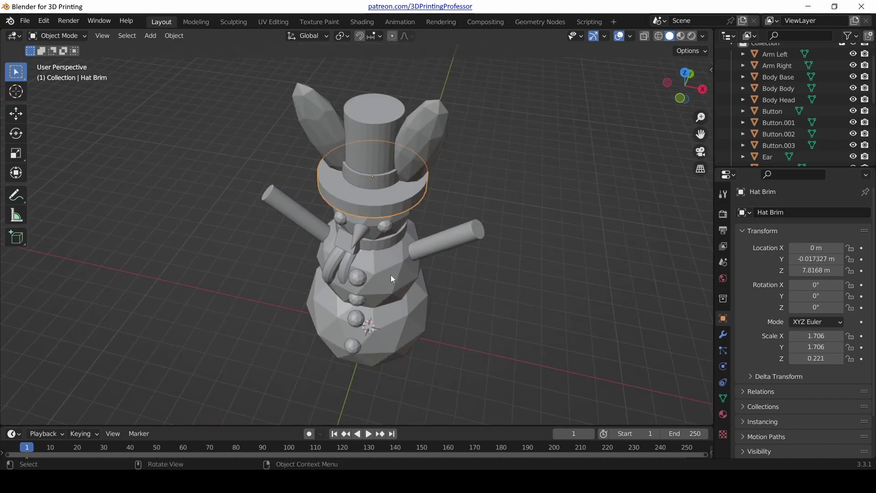
pyautogui.moveTo(391, 275); pyautogui.dragTo(398, 259, button='middle')
pyautogui.scroll(1, 424, 280)
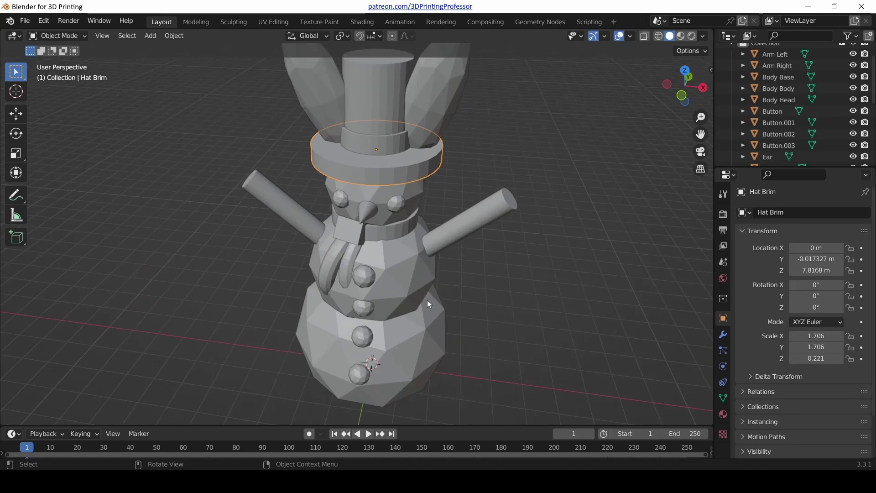
pyautogui.moveTo(427, 299); pyautogui.dragTo(434, 258, button='middle')
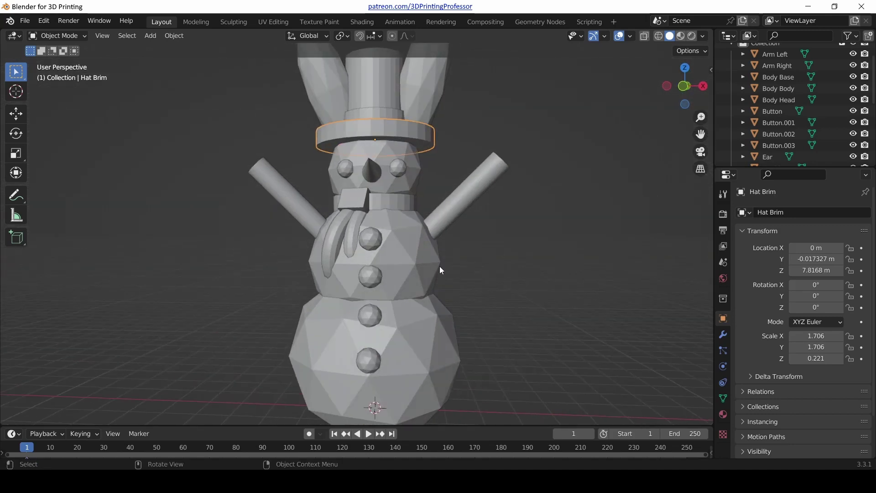
pyautogui.scroll(2, 439, 267)
pyautogui.keyDown('shift'); pyautogui.moveTo(499, 285); pyautogui.dragTo(362, 223, button='middle'); pyautogui.keyUp('shift')
pyautogui.scroll(-2, 444, 220)
pyautogui.scroll(2, 444, 221)
pyautogui.scroll(-2, 359, 259)
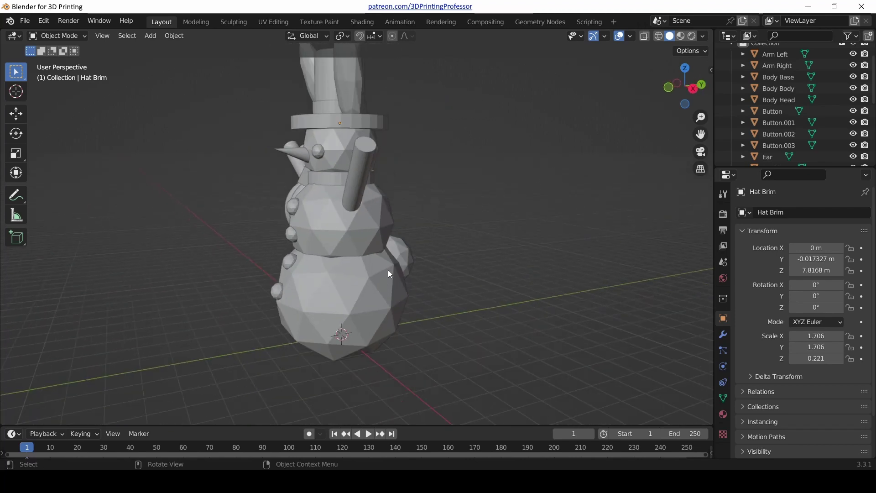
# Select Body Base and Body Body in wireframe shading and examine how the spheres, buttons and tail overlap
pyautogui.press('z')
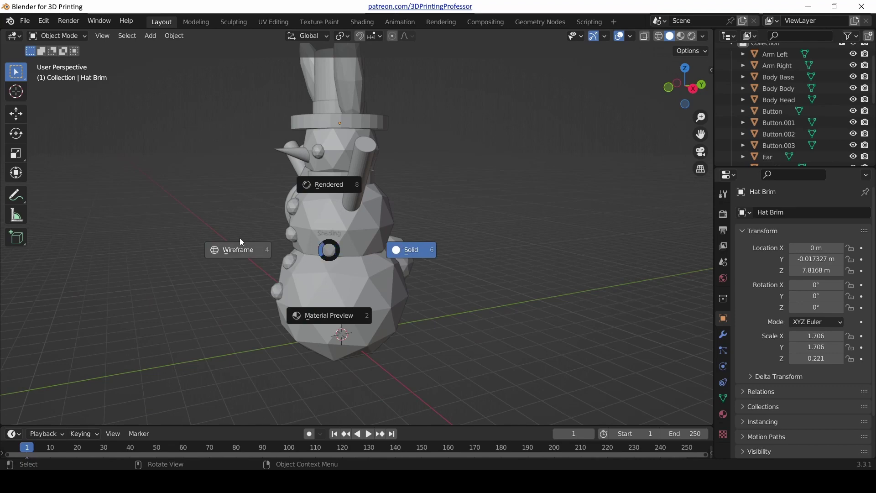
pyautogui.click(235, 253)
pyautogui.moveTo(315, 250); pyautogui.dragTo(344, 255, button='middle')
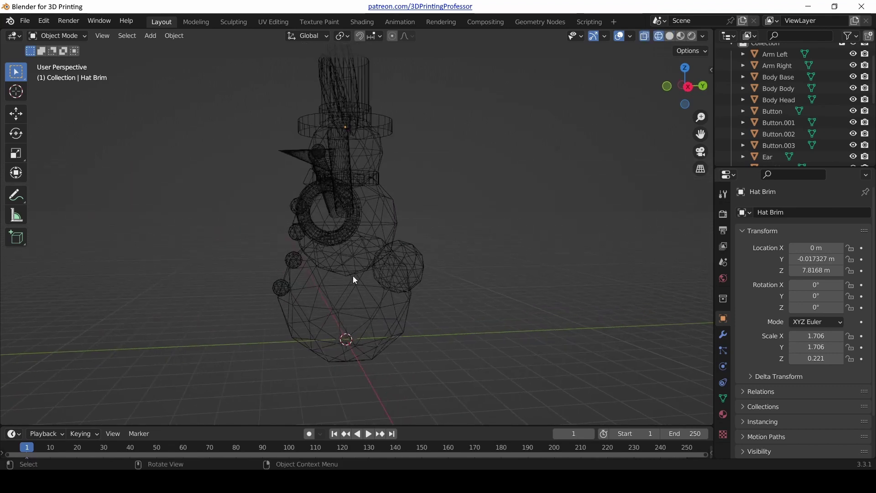
pyautogui.click(352, 276)
pyautogui.keyDown('shift'); pyautogui.click(390, 226); pyautogui.keyUp('shift')
pyautogui.scroll(2, 297, 270)
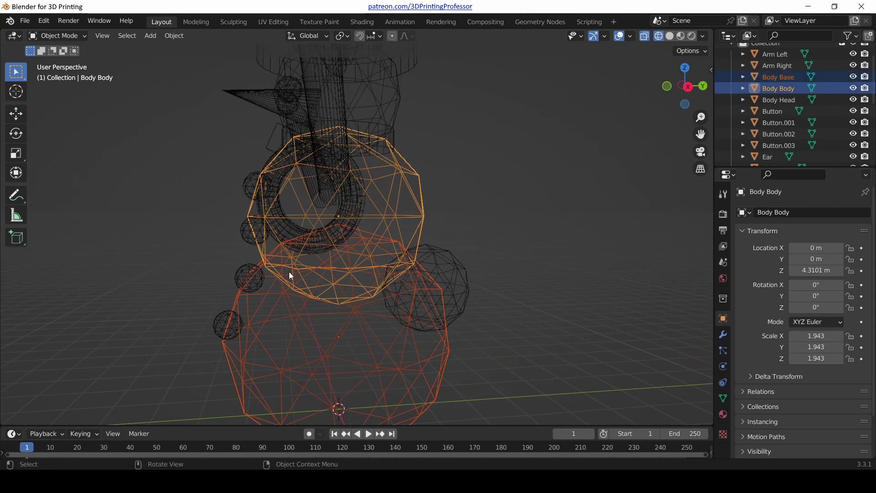
pyautogui.scroll(1, 289, 272)
pyautogui.scroll(-2, 278, 272)
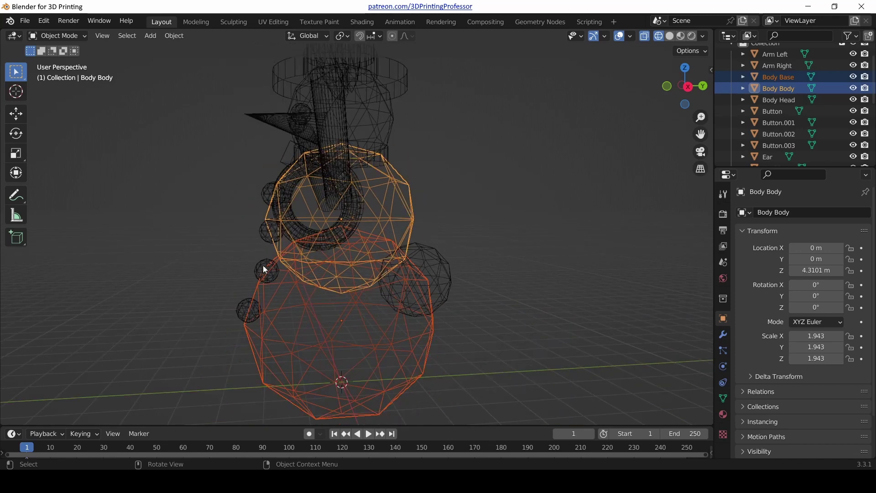
pyautogui.scroll(2, 259, 269)
pyautogui.scroll(-4, 255, 269)
pyautogui.scroll(3, 292, 252)
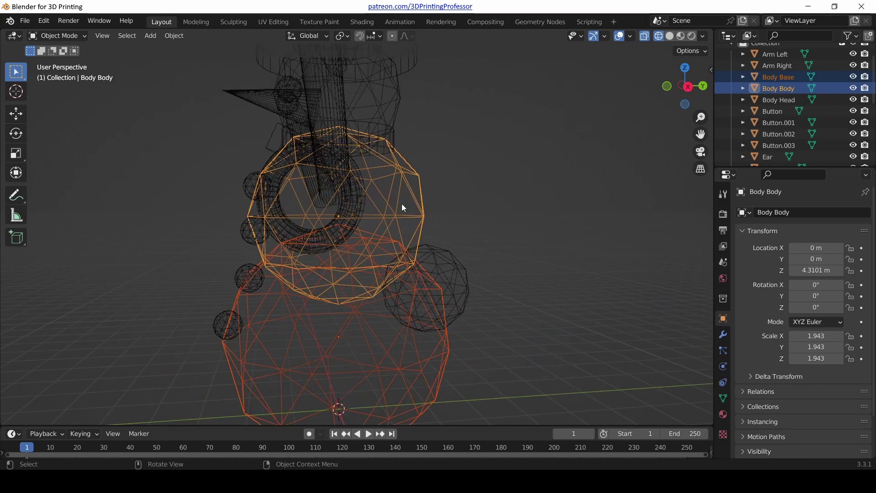
pyautogui.scroll(-2, 251, 249)
pyautogui.moveTo(250, 249); pyautogui.dragTo(371, 267, button='middle')
pyautogui.moveTo(469, 240); pyautogui.dragTo(438, 248, button='middle')
pyautogui.scroll(1, 374, 232)
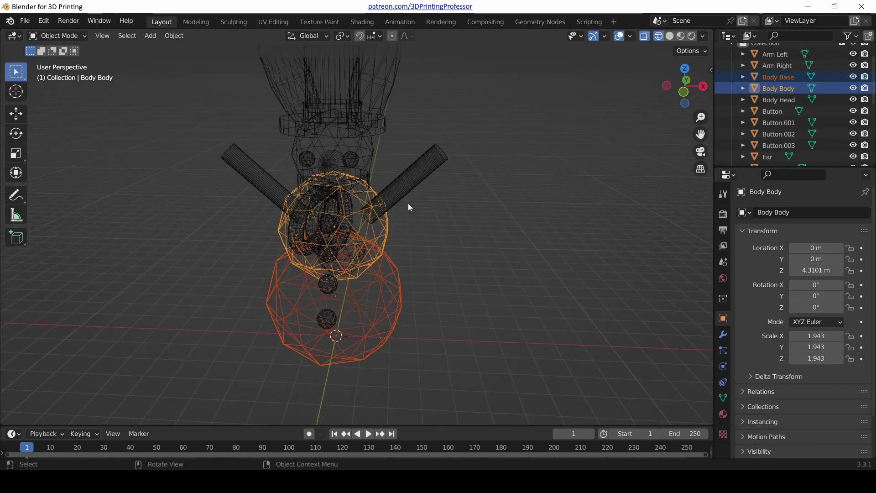
# Return to solid shading and hide all the objects of the snowman model
pyautogui.press('z')
pyautogui.click(484, 206)
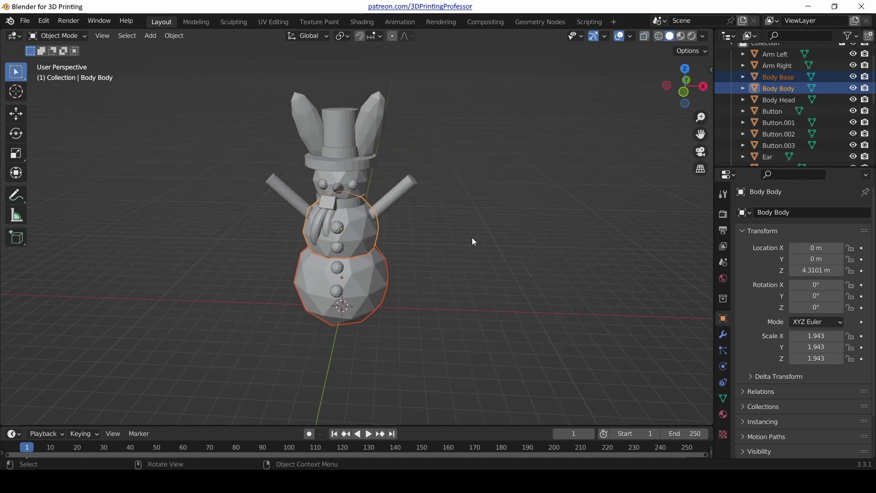
pyautogui.press('a')
pyautogui.press('h')
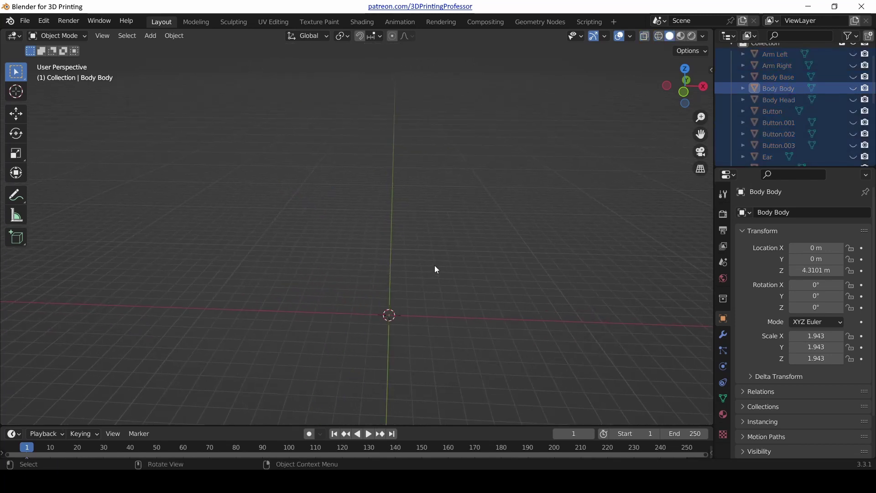
# In the front view, annotate a large rounded outline with a small pointed loop inside its upper part, beside the vertical axis
pyautogui.press('KP_1')
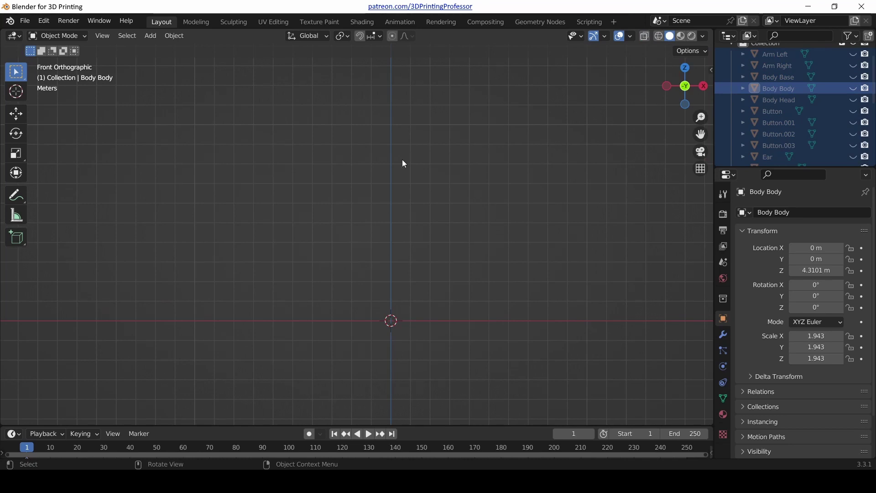
pyautogui.click(18, 195)
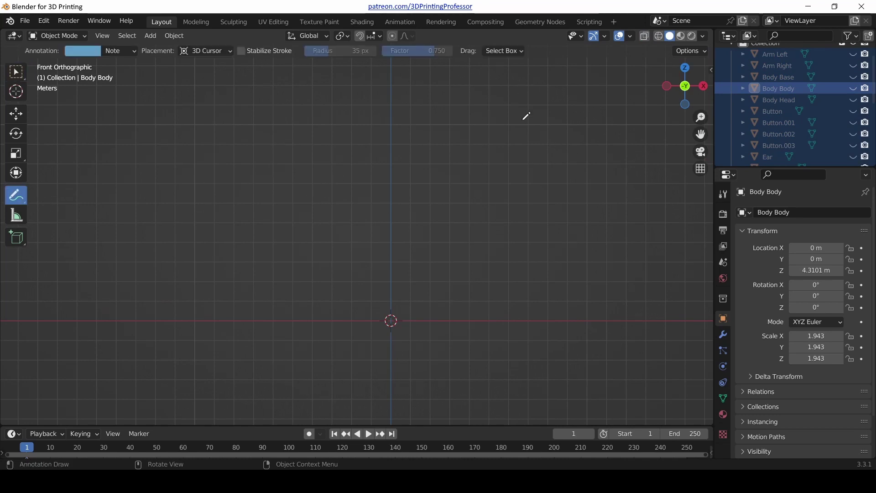
pyautogui.moveTo(573, 121)
pyautogui.mouseDown()
pyautogui.moveTo(423, 148)
pyautogui.moveTo(432, 195)
pyautogui.moveTo(500, 218)
pyautogui.moveTo(573, 158)
pyautogui.mouseUp()
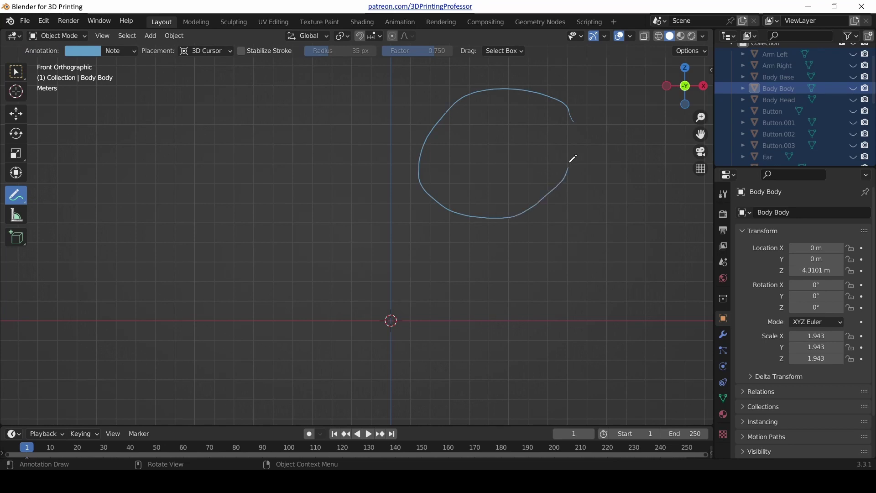
pyautogui.moveTo(558, 120)
pyautogui.mouseDown()
pyautogui.moveTo(511, 117)
pyautogui.moveTo(557, 130)
pyautogui.mouseUp()
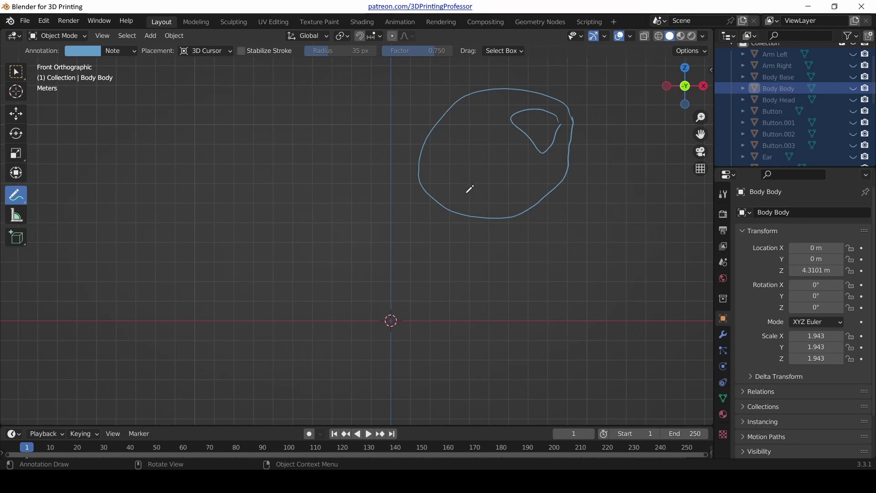
# Annotate a bumpy three-lobed caterpillar outline with an oval eye and small facial scribbles, opposite the large rounded outline
pyautogui.moveTo(115, 190)
pyautogui.mouseDown()
pyautogui.moveTo(197, 172)
pyautogui.moveTo(236, 125)
pyautogui.moveTo(305, 124)
pyautogui.moveTo(379, 151)
pyautogui.moveTo(285, 187)
pyautogui.moveTo(207, 242)
pyautogui.moveTo(108, 252)
pyautogui.moveTo(97, 228)
pyautogui.mouseUp()
pyautogui.moveTo(340, 123)
pyautogui.mouseDown()
pyautogui.moveTo(325, 146)
pyautogui.moveTo(342, 124)
pyautogui.mouseUp()
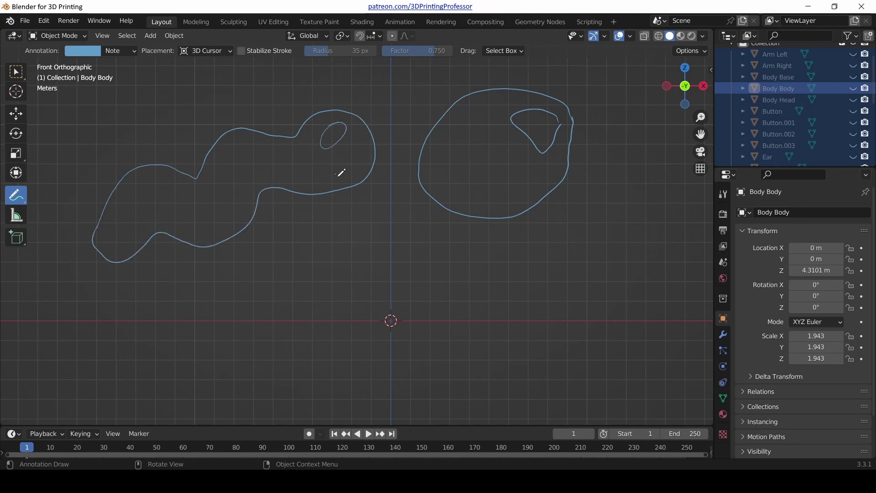
pyautogui.moveTo(338, 176)
pyautogui.mouseDown()
pyautogui.moveTo(368, 225)
pyautogui.moveTo(348, 160)
pyautogui.mouseUp()
# Annotate two four-legged, elephant-like animals facing each other near the horizontal axis, with their trunks overlapping
pyautogui.moveTo(318, 339)
pyautogui.mouseDown()
pyautogui.moveTo(348, 337)
pyautogui.moveTo(390, 307)
pyautogui.moveTo(402, 262)
pyautogui.moveTo(427, 244)
pyautogui.moveTo(485, 258)
pyautogui.moveTo(525, 251)
pyautogui.moveTo(498, 309)
pyautogui.mouseUp()
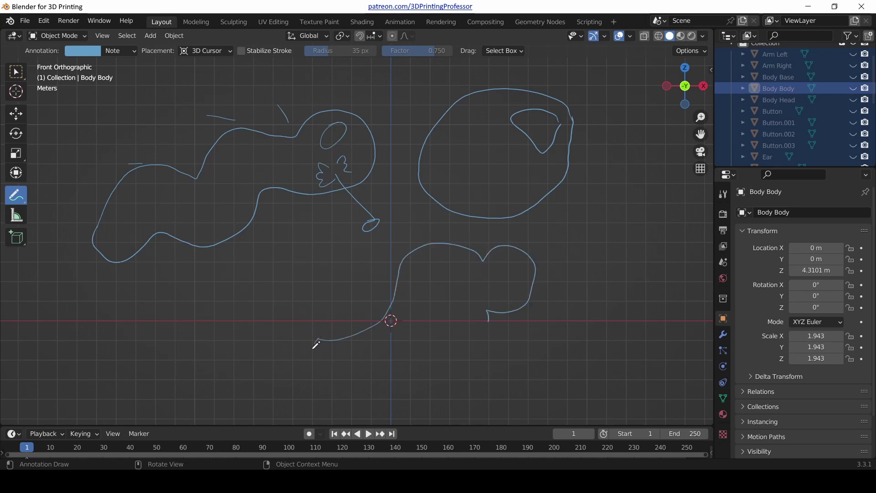
pyautogui.moveTo(315, 345)
pyautogui.mouseDown()
pyautogui.moveTo(346, 363)
pyautogui.moveTo(400, 335)
pyautogui.moveTo(415, 353)
pyautogui.moveTo(432, 355)
pyautogui.moveTo(426, 392)
pyautogui.moveTo(460, 389)
pyautogui.moveTo(466, 358)
pyautogui.moveTo(477, 384)
pyautogui.moveTo(499, 386)
pyautogui.moveTo(505, 355)
pyautogui.moveTo(526, 386)
pyautogui.moveTo(538, 357)
pyautogui.moveTo(555, 356)
pyautogui.moveTo(562, 379)
pyautogui.moveTo(590, 365)
pyautogui.moveTo(591, 316)
pyautogui.moveTo(536, 256)
pyautogui.mouseUp()
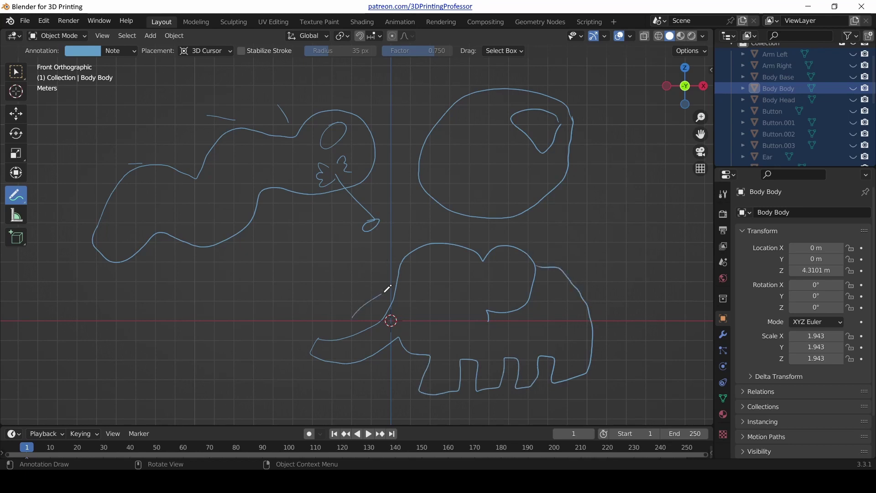
pyautogui.moveTo(404, 290)
pyautogui.mouseDown()
pyautogui.moveTo(435, 290)
pyautogui.moveTo(432, 263)
pyautogui.moveTo(407, 284)
pyautogui.moveTo(348, 287)
pyautogui.moveTo(292, 265)
pyautogui.moveTo(273, 270)
pyautogui.moveTo(261, 291)
pyautogui.moveTo(223, 288)
pyautogui.moveTo(214, 344)
pyautogui.moveTo(253, 353)
pyautogui.mouseUp()
pyautogui.moveTo(359, 312)
pyautogui.mouseDown()
pyautogui.moveTo(348, 371)
pyautogui.moveTo(325, 382)
pyautogui.moveTo(327, 411)
pyautogui.moveTo(299, 412)
pyautogui.moveTo(282, 383)
pyautogui.moveTo(264, 411)
pyautogui.moveTo(240, 412)
pyautogui.moveTo(237, 388)
pyautogui.moveTo(221, 389)
pyautogui.moveTo(220, 408)
pyautogui.moveTo(202, 412)
pyautogui.moveTo(192, 386)
pyautogui.moveTo(179, 390)
pyautogui.moveTo(178, 412)
pyautogui.moveTo(156, 412)
pyautogui.moveTo(158, 342)
pyautogui.moveTo(148, 340)
pyautogui.moveTo(219, 296)
pyautogui.mouseUp()
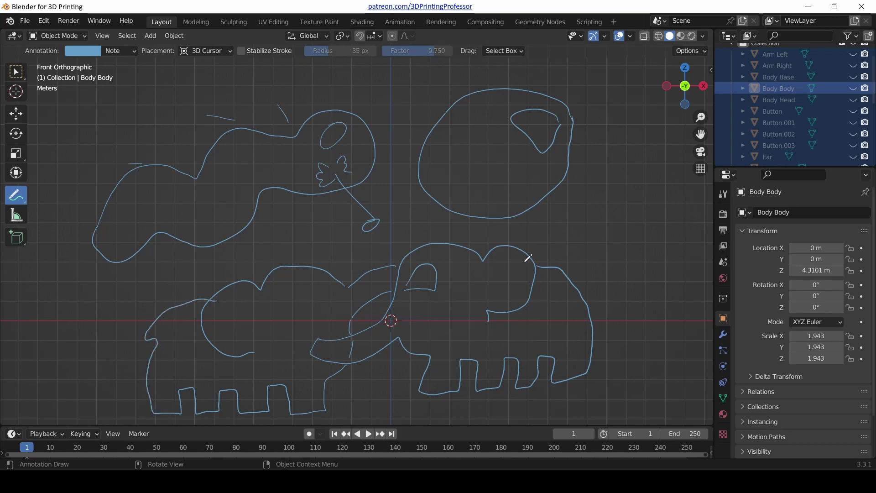
# Add small eyes to the two elephant-like sketches and erase stray lines where their heads and trunks overlap
pyautogui.moveTo(296, 293); pyautogui.dragTo(291, 293)
pyautogui.keyDown('ctrl'); pyautogui.moveTo(442, 235); pyautogui.dragTo(415, 266); pyautogui.keyUp('ctrl')
pyautogui.moveTo(350, 361)
pyautogui.keyDown('ctrl'); pyautogui.mouseDown()
pyautogui.moveTo(351, 348)
pyautogui.moveTo(324, 348)
pyautogui.moveTo(315, 334)
pyautogui.mouseUp(); pyautogui.keyUp('ctrl')
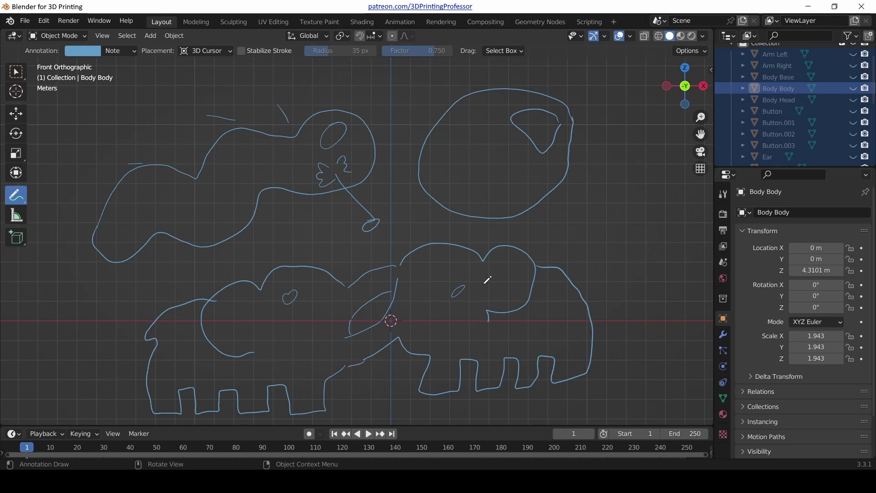
pyautogui.moveTo(416, 282)
pyautogui.keyDown('ctrl'); pyautogui.mouseDown()
pyautogui.moveTo(401, 278)
pyautogui.moveTo(413, 276)
pyautogui.moveTo(391, 291)
pyautogui.moveTo(396, 299)
pyautogui.mouseUp(); pyautogui.keyUp('ctrl')
# Annotate a second large circle overlapping the rounded outline above the elephant sketches
pyautogui.moveTo(633, 124)
pyautogui.mouseDown()
pyautogui.moveTo(539, 126)
pyautogui.moveTo(548, 237)
pyautogui.mouseUp()
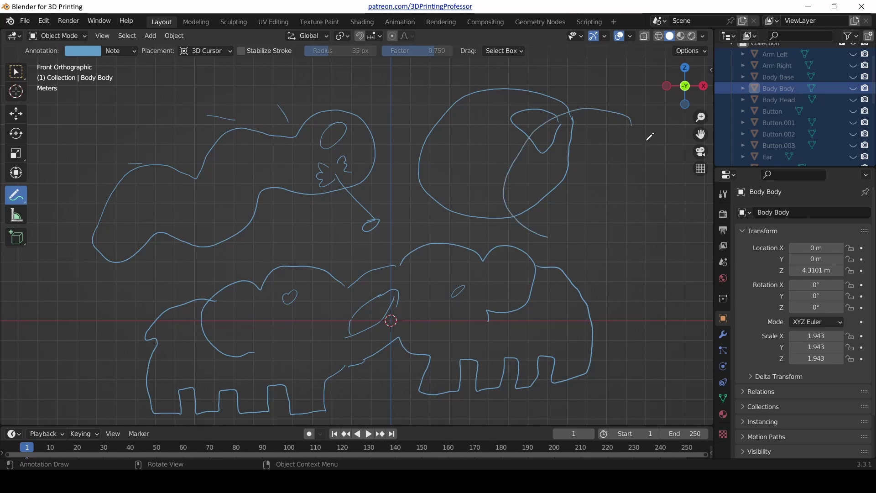
pyautogui.moveTo(638, 127)
pyautogui.mouseDown()
pyautogui.moveTo(636, 191)
pyautogui.moveTo(599, 237)
pyautogui.moveTo(543, 249)
pyautogui.mouseUp()
pyautogui.hotkey('ctrl', 'z')
pyautogui.moveTo(632, 119)
pyautogui.mouseDown()
pyautogui.moveTo(644, 163)
pyautogui.moveTo(628, 221)
pyautogui.moveTo(550, 242)
pyautogui.mouseUp()
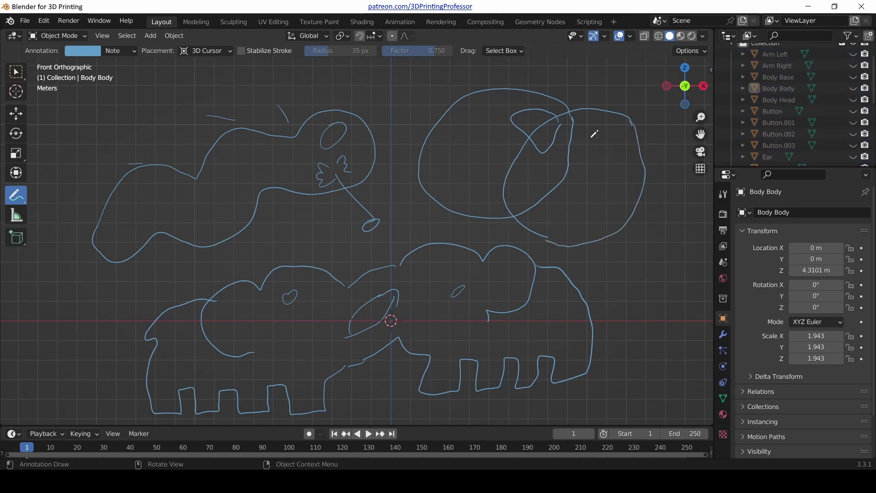
# Erase the crossing points of the two large circles, then hatch their overlap and mark both junctions
pyautogui.keyDown('ctrl'); pyautogui.moveTo(579, 101); pyautogui.dragTo(565, 120); pyautogui.keyUp('ctrl')
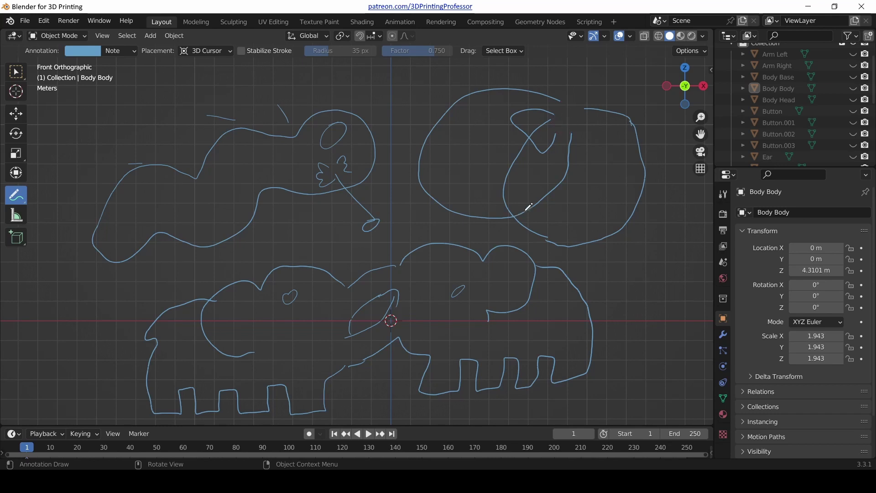
pyautogui.moveTo(528, 207)
pyautogui.keyDown('ctrl'); pyautogui.mouseDown()
pyautogui.moveTo(508, 223)
pyautogui.moveTo(503, 205)
pyautogui.moveTo(535, 182)
pyautogui.moveTo(526, 224)
pyautogui.moveTo(518, 217)
pyautogui.moveTo(532, 207)
pyautogui.moveTo(500, 219)
pyautogui.mouseUp(); pyautogui.keyUp('ctrl')
pyautogui.moveTo(571, 133)
pyautogui.mouseDown()
pyautogui.moveTo(582, 109)
pyautogui.moveTo(566, 102)
pyautogui.moveTo(557, 117)
pyautogui.moveTo(562, 130)
pyautogui.moveTo(551, 129)
pyautogui.moveTo(536, 155)
pyautogui.moveTo(550, 183)
pyautogui.mouseUp()
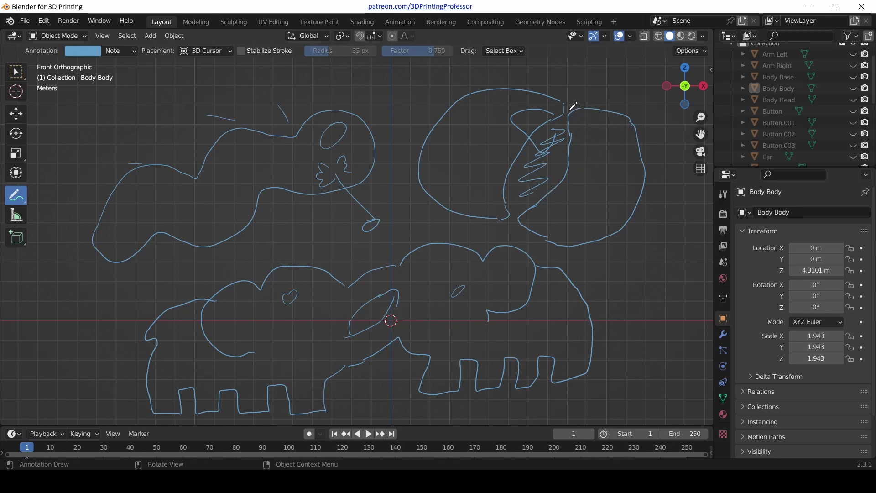
pyautogui.moveTo(578, 101)
pyautogui.mouseDown()
pyautogui.moveTo(586, 88)
pyautogui.moveTo(571, 90)
pyautogui.moveTo(589, 92)
pyautogui.mouseUp()
pyautogui.moveTo(516, 222)
pyautogui.mouseDown()
pyautogui.moveTo(507, 237)
pyautogui.moveTo(503, 227)
pyautogui.mouseUp()
pyautogui.moveTo(574, 104); pyautogui.dragTo(565, 121)
# Erase the annotation sketches, return to the Select tool and unhide all the snowman objects
pyautogui.moveTo(105, 229)
pyautogui.keyDown('ctrl'); pyautogui.mouseDown()
pyautogui.moveTo(212, 121)
pyautogui.moveTo(221, 170)
pyautogui.moveTo(213, 236)
pyautogui.moveTo(418, 172)
pyautogui.moveTo(478, 98)
pyautogui.moveTo(413, 200)
pyautogui.moveTo(607, 172)
pyautogui.moveTo(632, 229)
pyautogui.moveTo(629, 125)
pyautogui.moveTo(524, 241)
pyautogui.moveTo(301, 322)
pyautogui.moveTo(165, 352)
pyautogui.moveTo(211, 283)
pyautogui.moveTo(302, 260)
pyautogui.moveTo(328, 289)
pyautogui.mouseUp(); pyautogui.keyUp('ctrl')
pyautogui.moveTo(287, 315)
pyautogui.keyDown('ctrl'); pyautogui.mouseDown()
pyautogui.moveTo(557, 245)
pyautogui.moveTo(555, 332)
pyautogui.moveTo(599, 323)
pyautogui.moveTo(448, 323)
pyautogui.moveTo(250, 401)
pyautogui.moveTo(156, 352)
pyautogui.moveTo(75, 324)
pyautogui.mouseUp(); pyautogui.keyUp('ctrl')
pyautogui.press('w')
pyautogui.hotkey('alt', 'h')
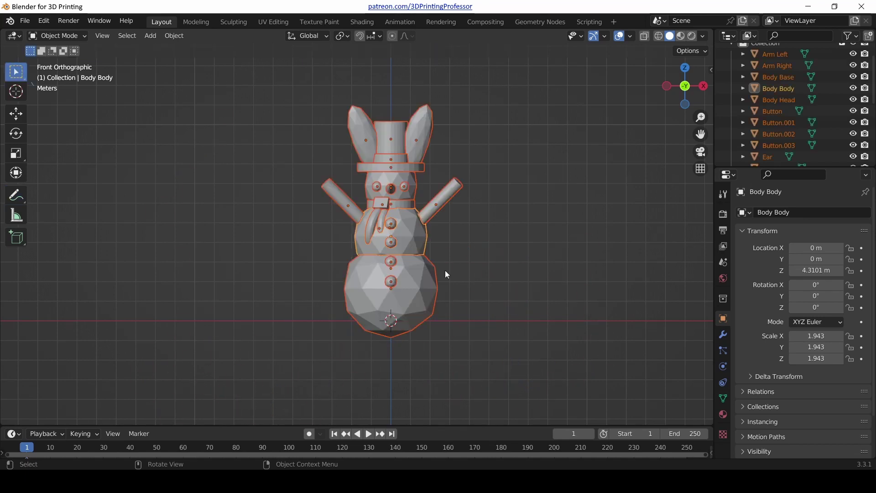
# Examine the overlap between Body Base and Body Body in wireframe shading from the right side
pyautogui.scroll(2, 445, 270)
pyautogui.press('z')
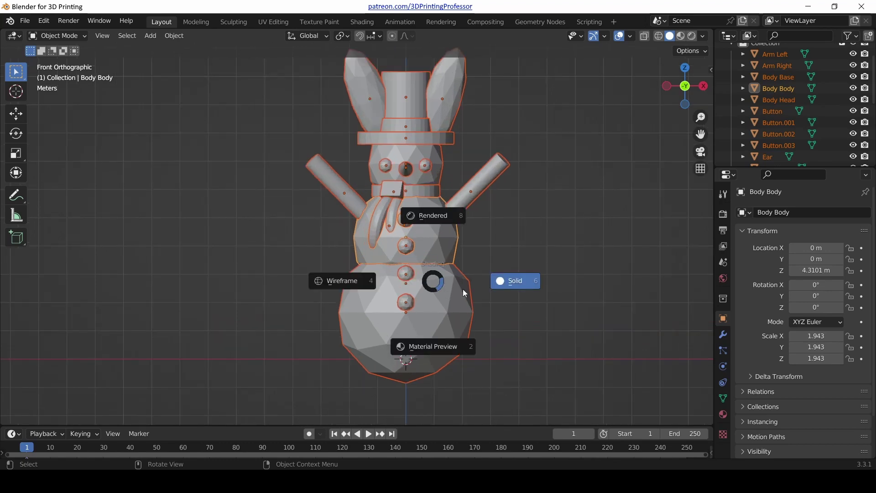
pyautogui.click(338, 291)
pyautogui.press('KP_3')
pyautogui.scroll(4, 400, 311)
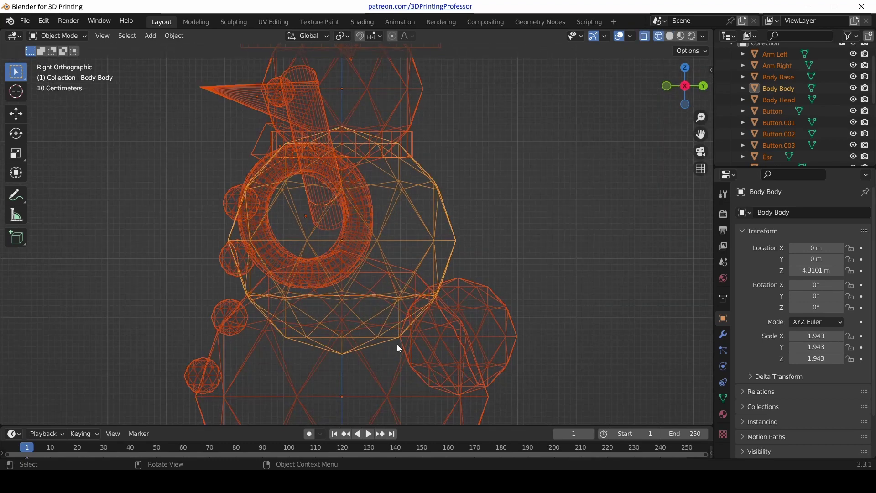
pyautogui.click(417, 275)
pyautogui.keyDown('shift'); pyautogui.click(369, 343); pyautogui.keyUp('shift')
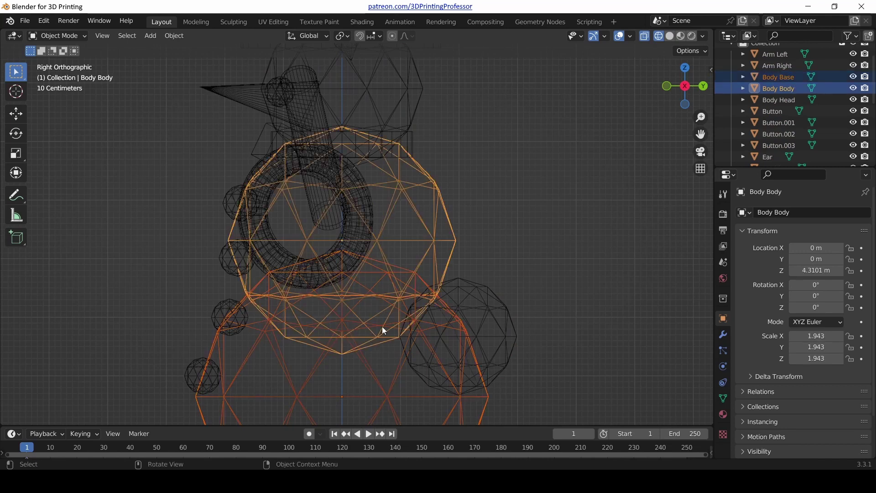
pyautogui.keyDown('shift'); pyautogui.moveTo(406, 309); pyautogui.dragTo(420, 231, button='middle'); pyautogui.keyUp('shift')
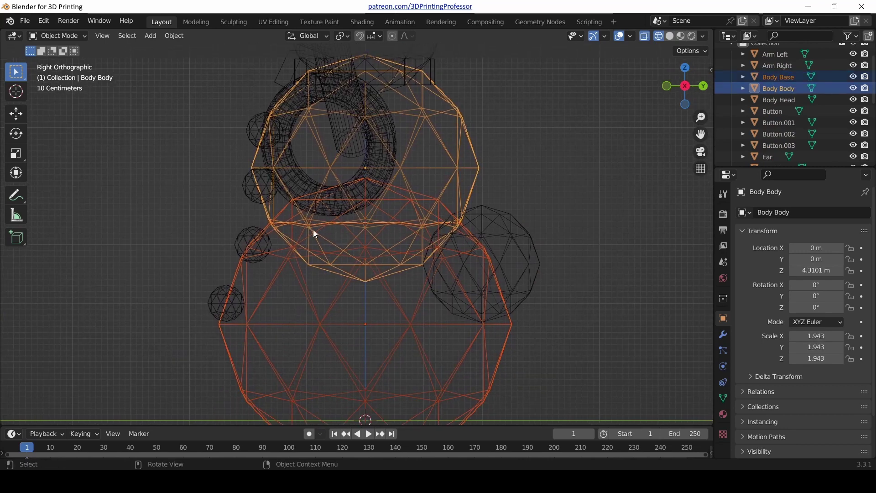
pyautogui.scroll(3, 315, 235)
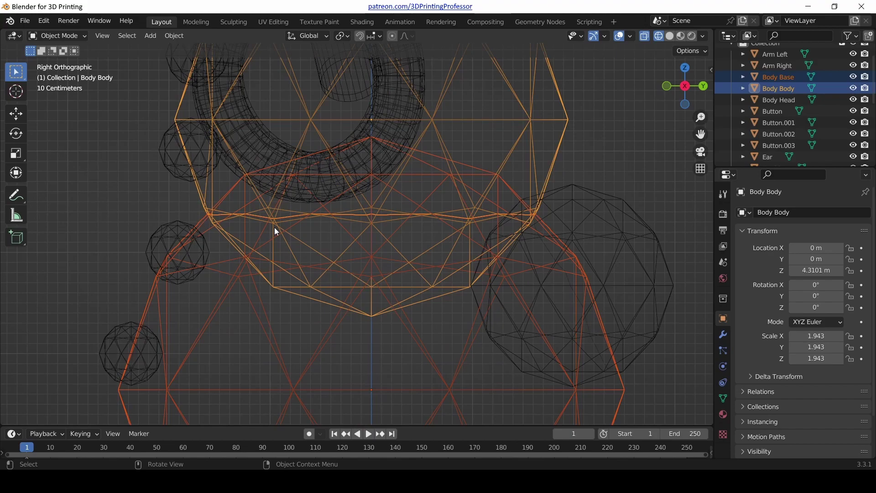
pyautogui.moveTo(275, 228)
pyautogui.mouseDown(button='middle')
pyautogui.moveTo(225, 263)
pyautogui.moveTo(379, 285)
pyautogui.moveTo(462, 242)
pyautogui.moveTo(382, 252)
pyautogui.mouseUp(button='middle')
pyautogui.click(463, 246)
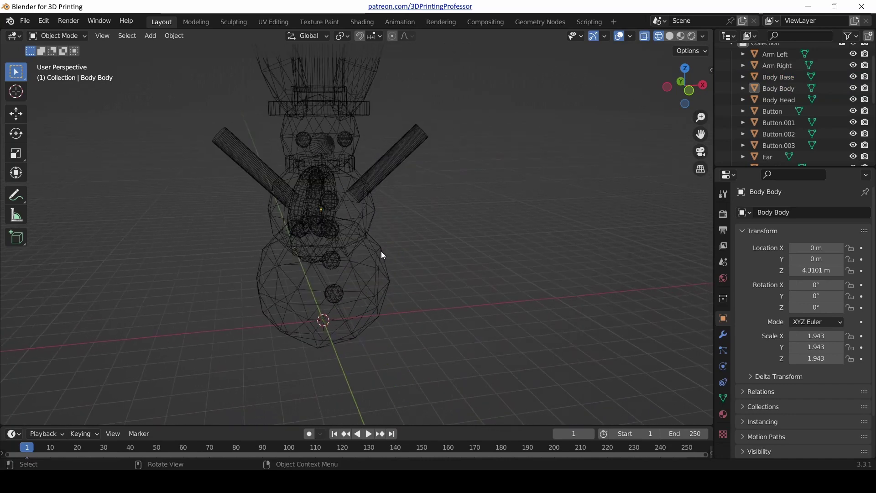
# Return to solid shading, select Body Base and Body Body, and inspect the seam between the two spheres
pyautogui.press('z')
pyautogui.click(426, 255)
pyautogui.moveTo(446, 253); pyautogui.dragTo(451, 336, button='middle')
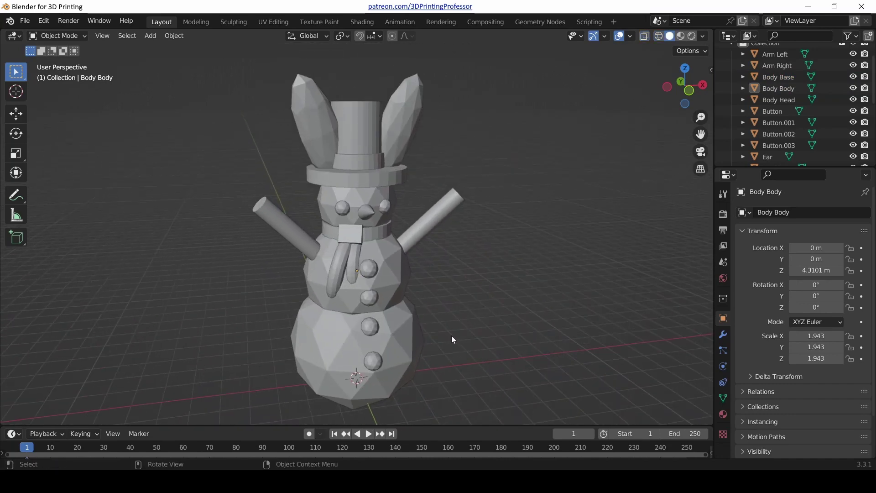
pyautogui.click(415, 333)
pyautogui.keyDown('shift'); pyautogui.click(398, 284); pyautogui.keyUp('shift')
pyautogui.moveTo(398, 284); pyautogui.dragTo(409, 324, button='middle')
pyautogui.scroll(4, 446, 267)
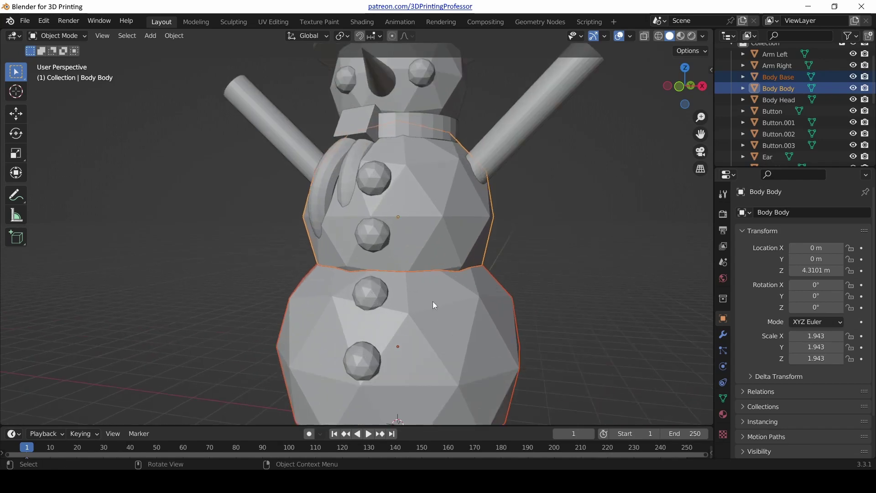
pyautogui.scroll(-5, 445, 273)
pyautogui.moveTo(408, 269); pyautogui.dragTo(417, 291, button='middle')
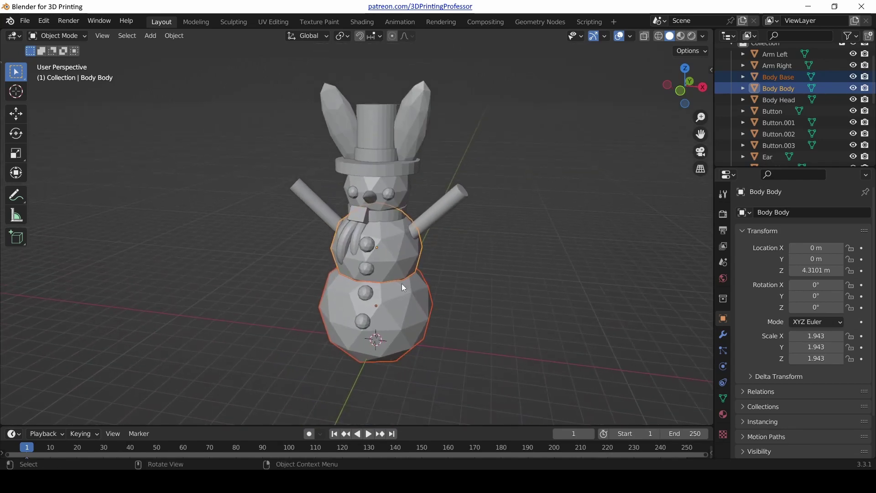
pyautogui.scroll(1, 419, 312)
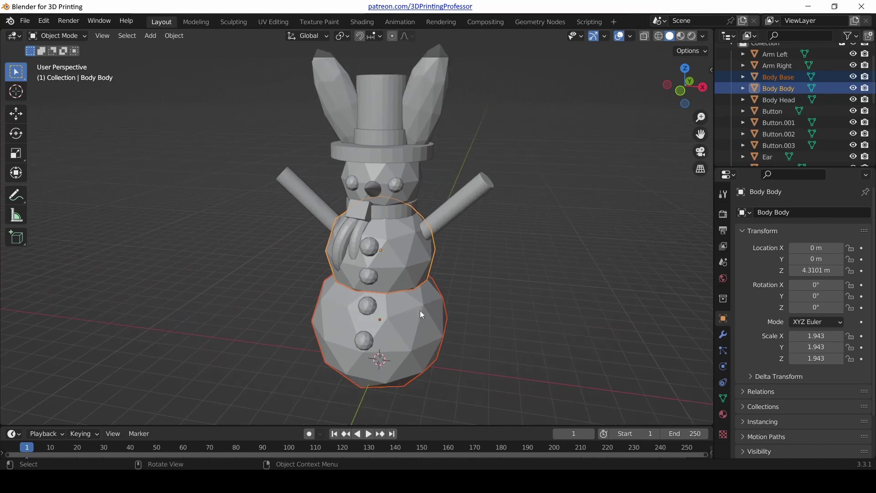
# Deselect everything and inspect the whole snowman from several angles
pyautogui.hotkey('alt', 'a')
pyautogui.scroll(-5, 313, 324)
pyautogui.moveTo(313, 325); pyautogui.dragTo(305, 303, button='middle')
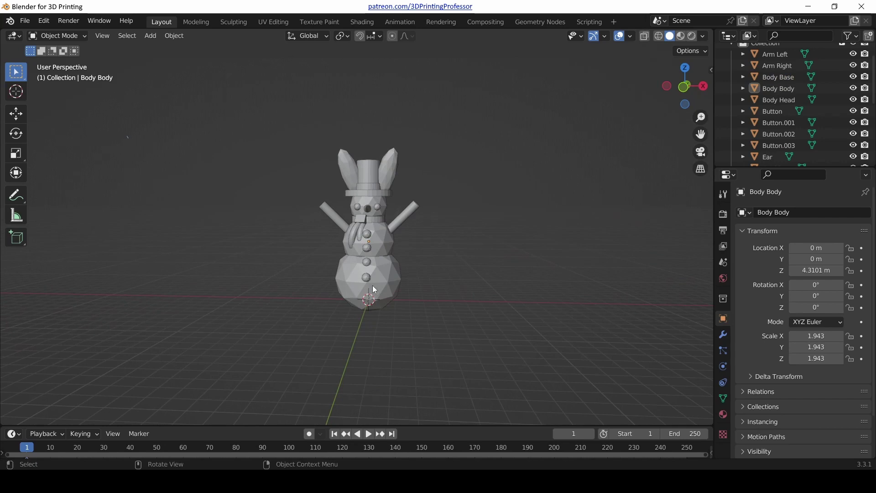
pyautogui.moveTo(432, 276); pyautogui.dragTo(466, 277, button='middle')
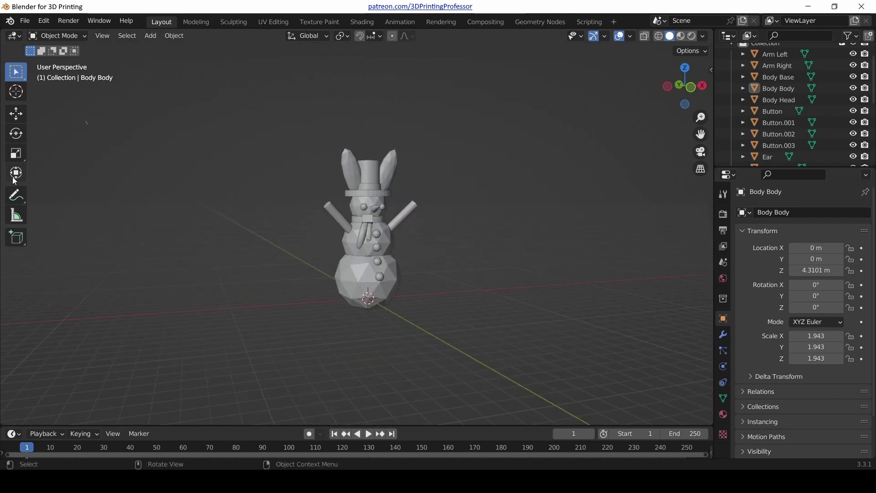
pyautogui.scroll(5, 400, 275)
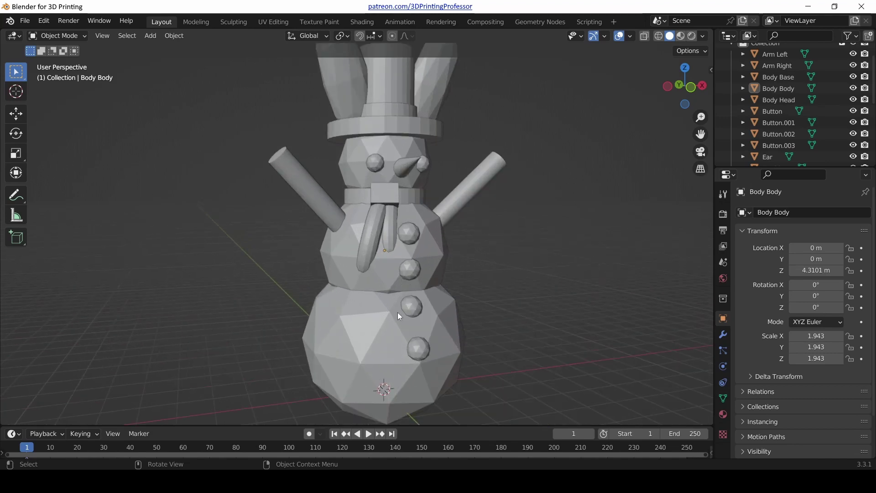
pyautogui.scroll(-3, 405, 301)
pyautogui.moveTo(404, 303); pyautogui.dragTo(341, 308, button='middle')
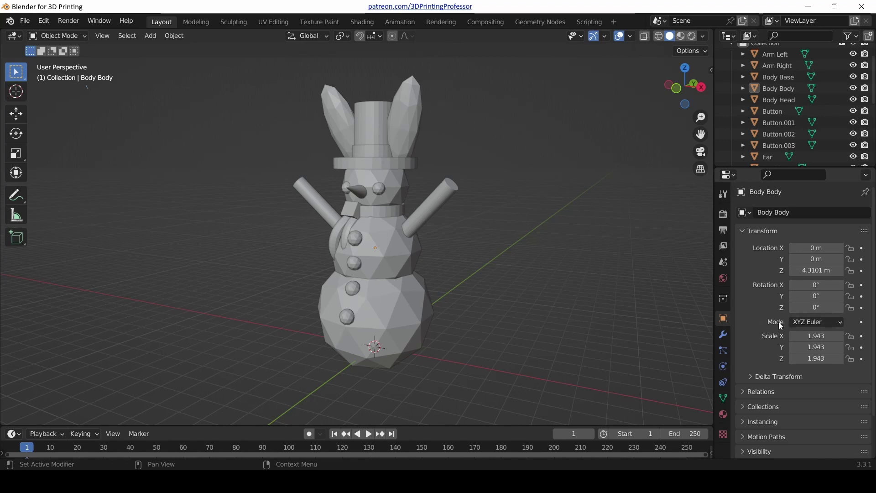
# Add a Boolean modifier to Body Base, widen the properties area and set the operation to Union
pyautogui.click(723, 336)
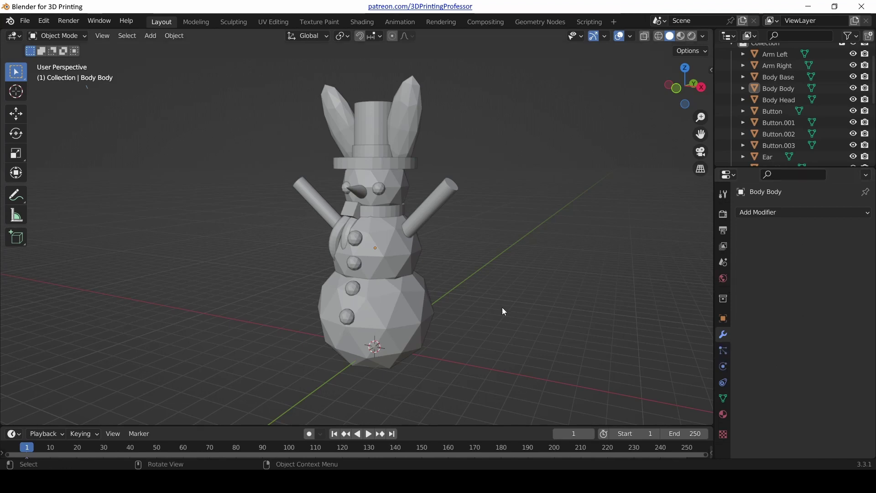
pyautogui.click(410, 311)
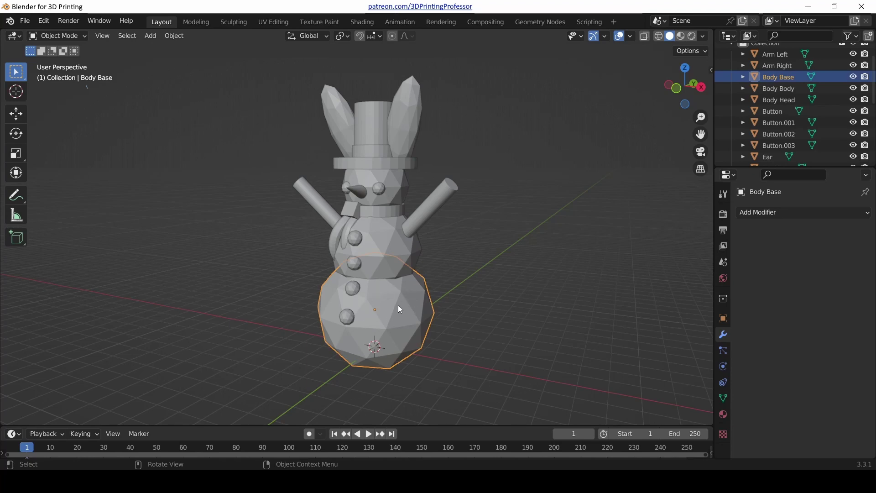
pyautogui.click(762, 214)
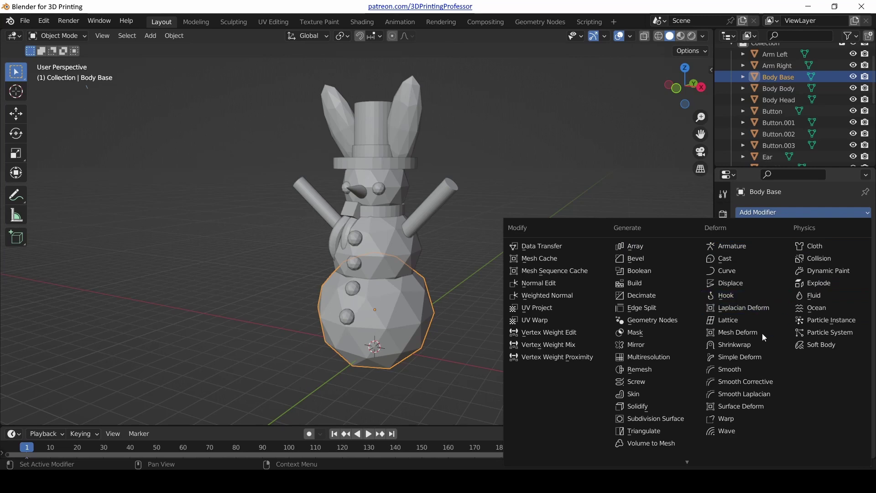
pyautogui.click(648, 272)
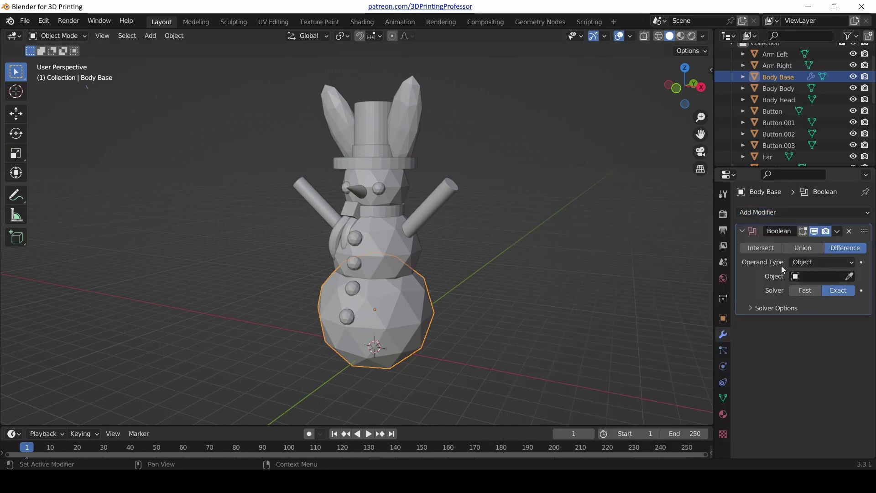
pyautogui.moveTo(714, 276); pyautogui.dragTo(624, 276)
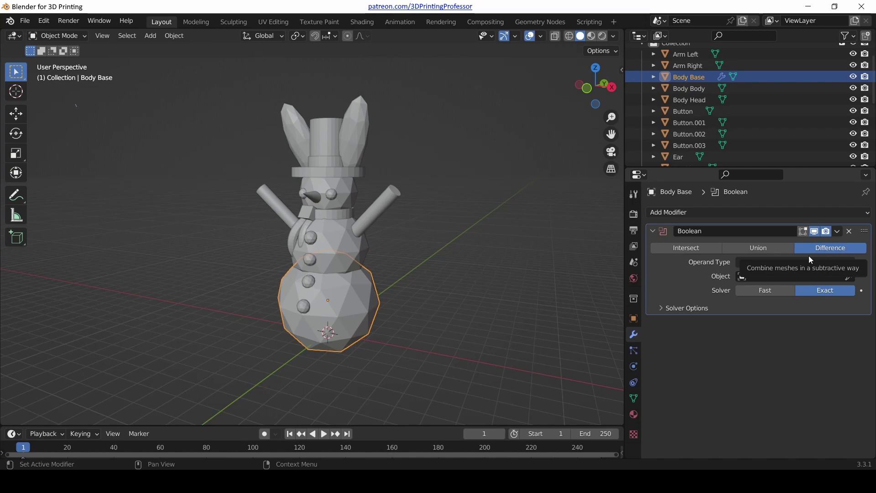
pyautogui.click(765, 253)
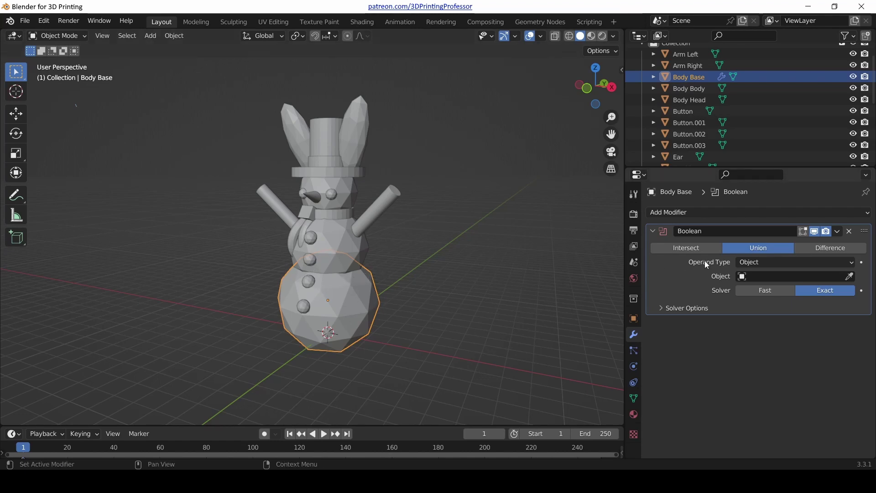
# Try Body Head as the operand object of Body Base's Boolean modifier
pyautogui.click(763, 275)
pyautogui.scroll(-13, 773, 337)
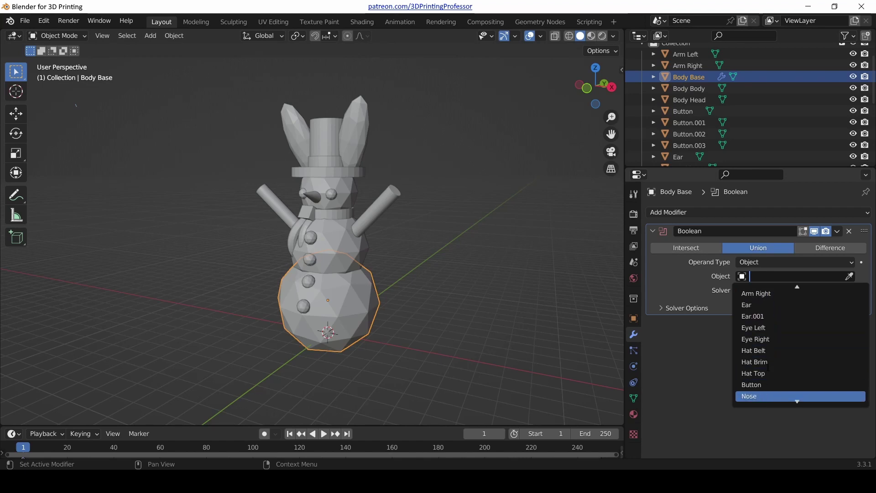
pyautogui.scroll(10, 767, 347)
pyautogui.scroll(2, 766, 315)
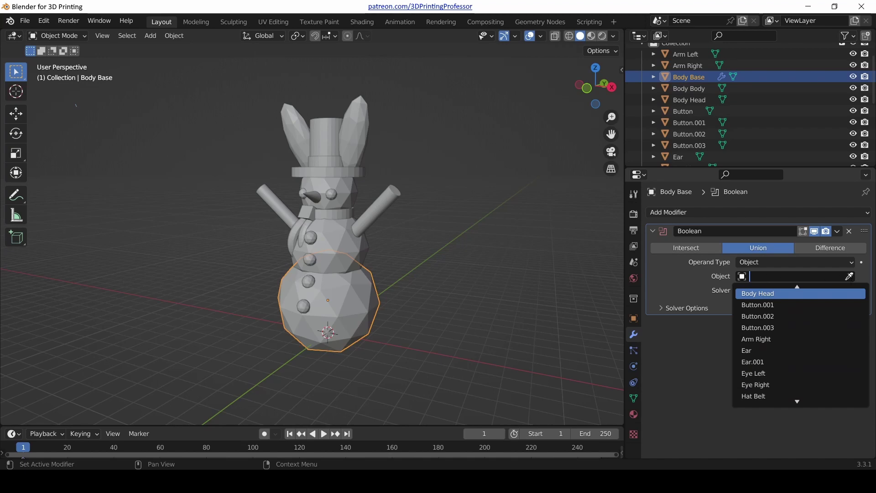
pyautogui.press('Return')
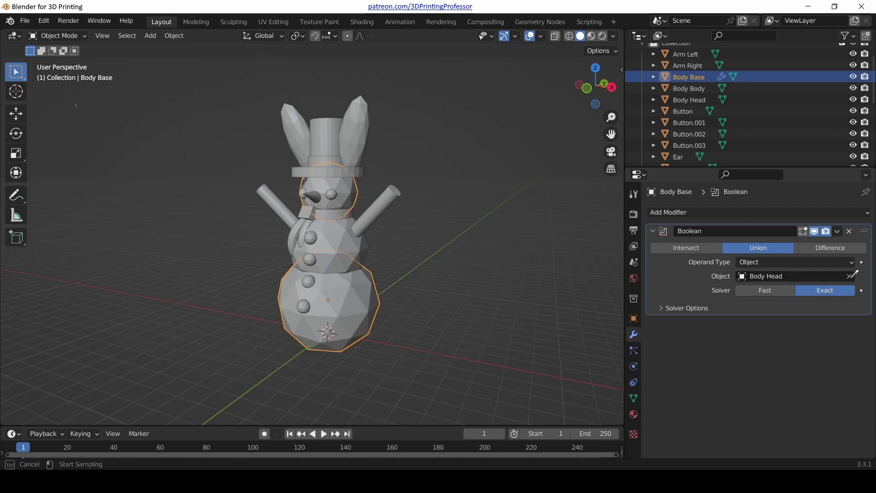
# Pick Body Body in the model as the Boolean's operand object and inspect the resulting union
pyautogui.click(363, 249)
pyautogui.scroll(3, 354, 284)
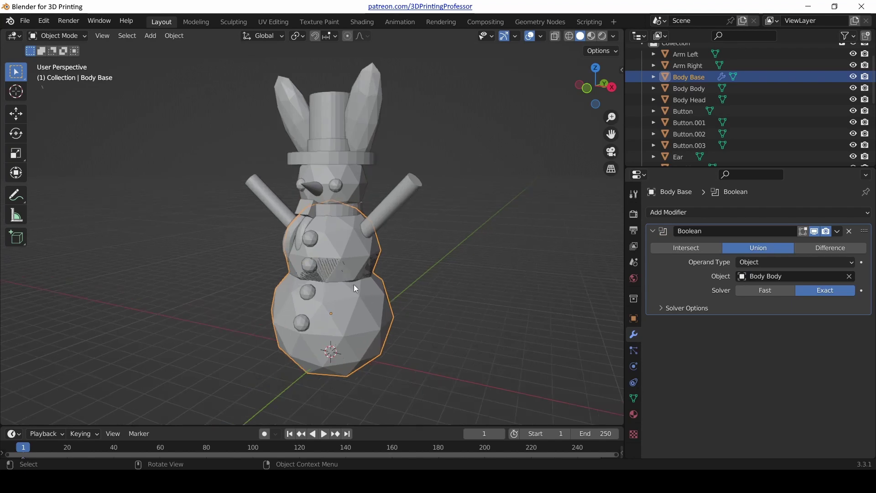
pyautogui.scroll(-3, 388, 299)
pyautogui.moveTo(396, 305); pyautogui.dragTo(355, 347, button='middle')
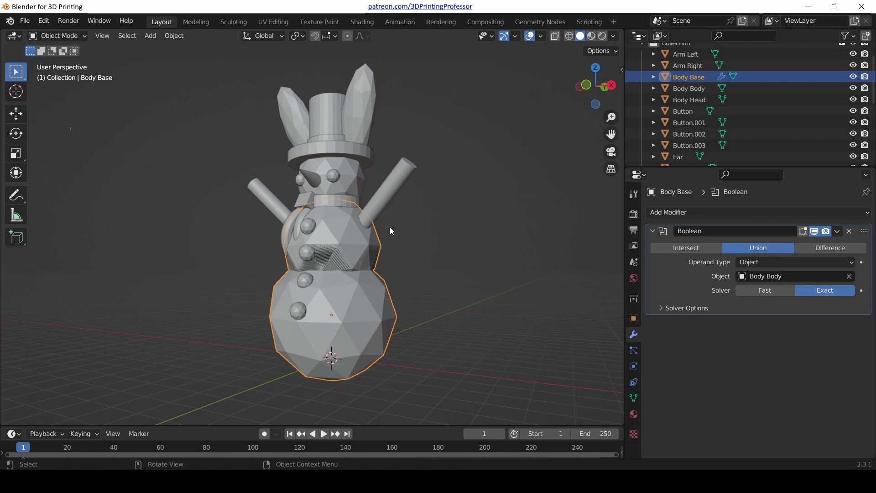
# Examine in wireframe shading how Body Base and Body Body overlap, from the right side and from several angles
pyautogui.press('z')
pyautogui.click(302, 228)
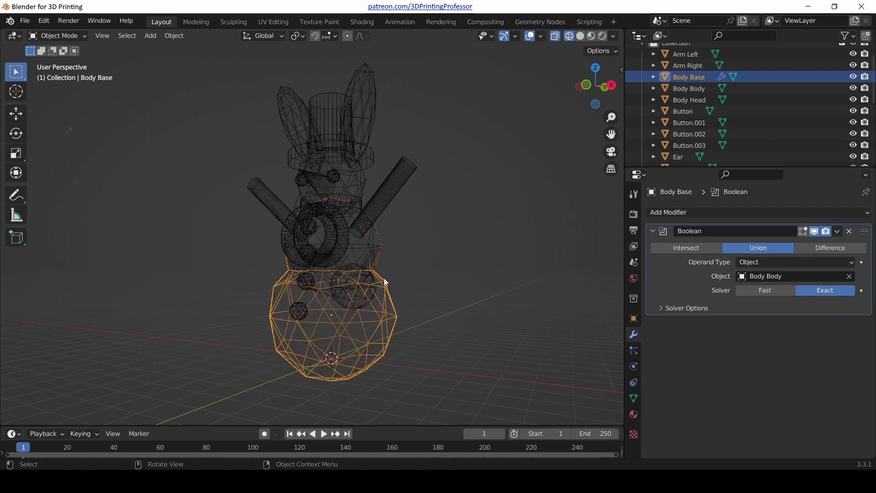
pyautogui.press('KP_3')
pyautogui.scroll(6, 324, 305)
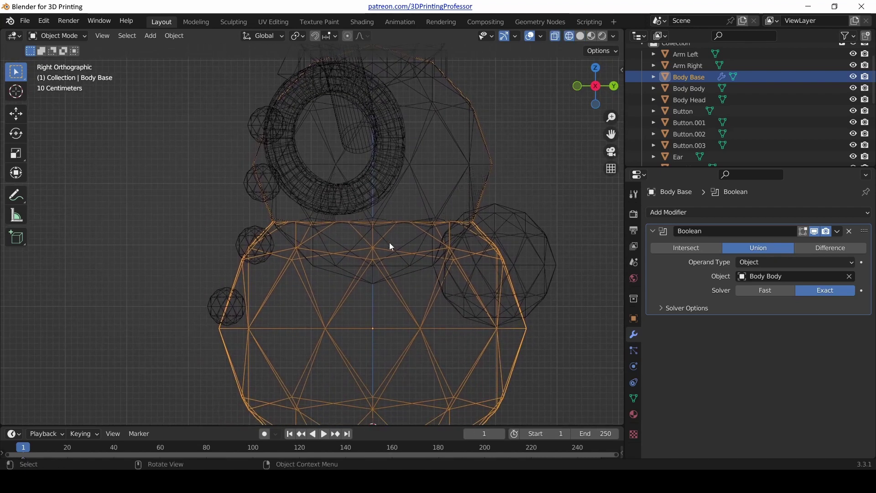
pyautogui.scroll(2, 390, 243)
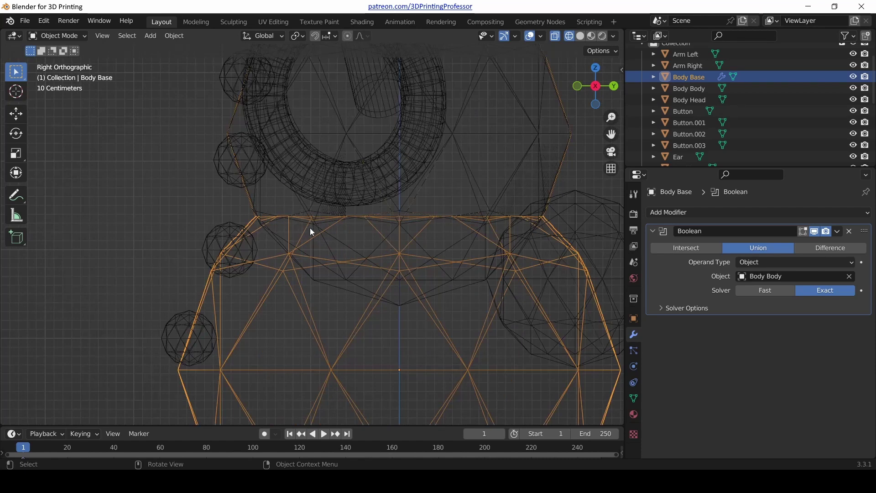
pyautogui.scroll(-1, 308, 230)
pyautogui.scroll(-2, 309, 232)
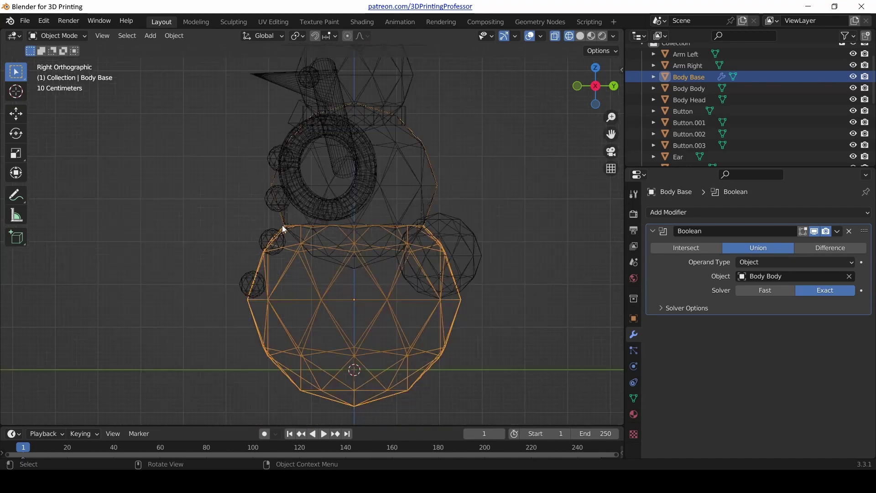
pyautogui.moveTo(282, 225); pyautogui.dragTo(432, 275, button='middle')
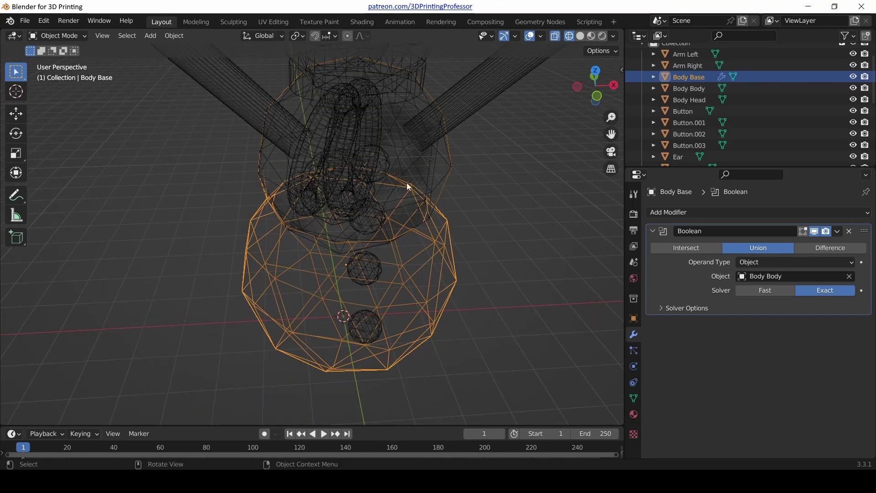
pyautogui.moveTo(483, 268); pyautogui.dragTo(355, 233, button='middle')
pyautogui.scroll(-2, 371, 252)
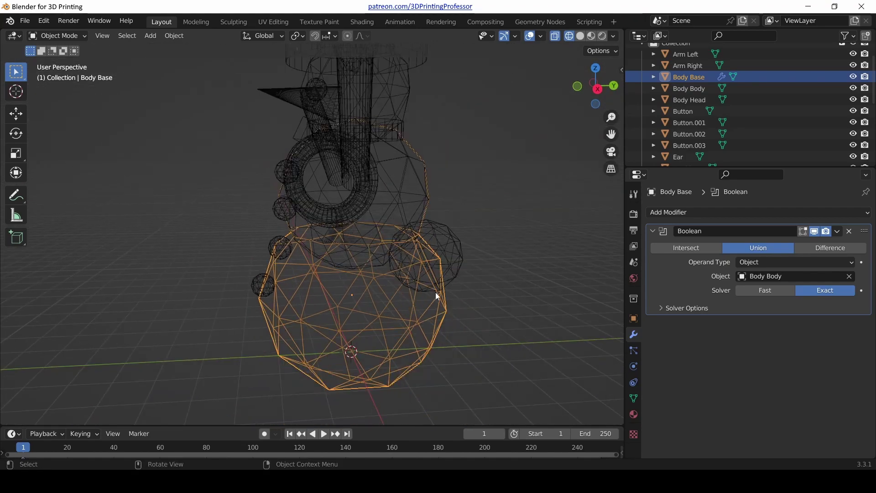
pyautogui.moveTo(280, 244); pyautogui.dragTo(335, 161, button='middle')
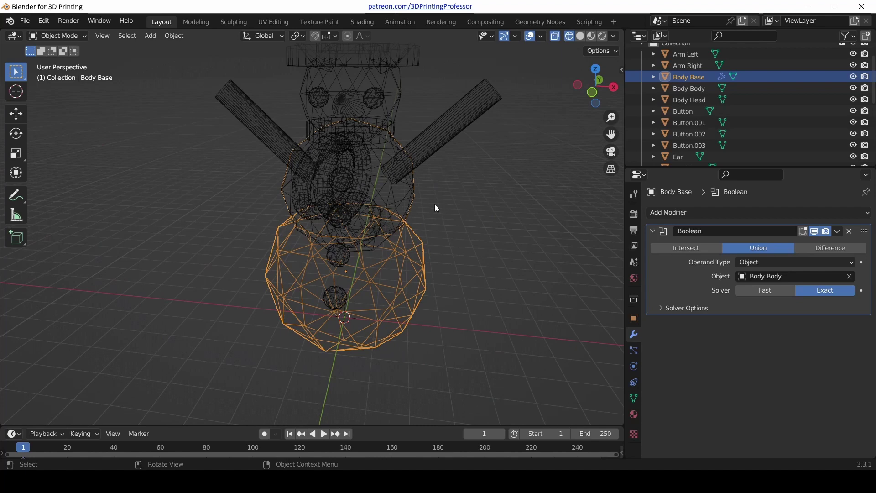
# Return to solid shading and examine the seam between the lower and middle body spheres
pyautogui.press('z')
pyautogui.click(501, 204)
pyautogui.scroll(3, 413, 191)
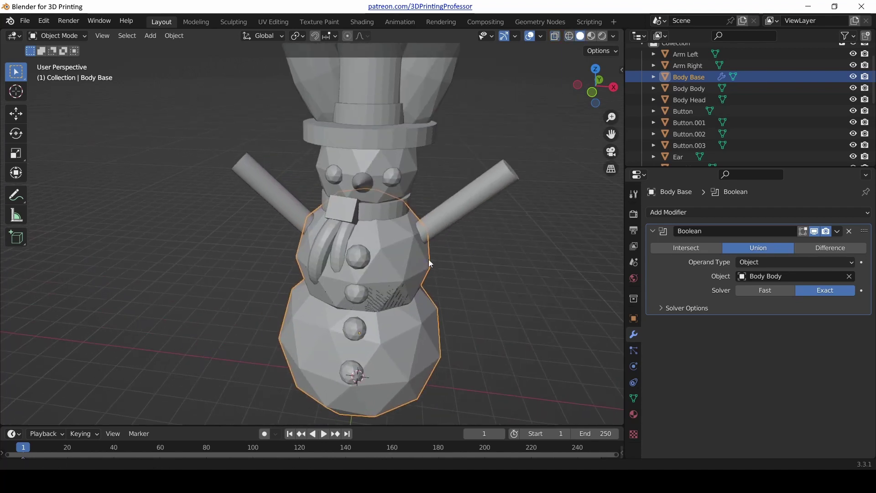
pyautogui.scroll(-6, 428, 259)
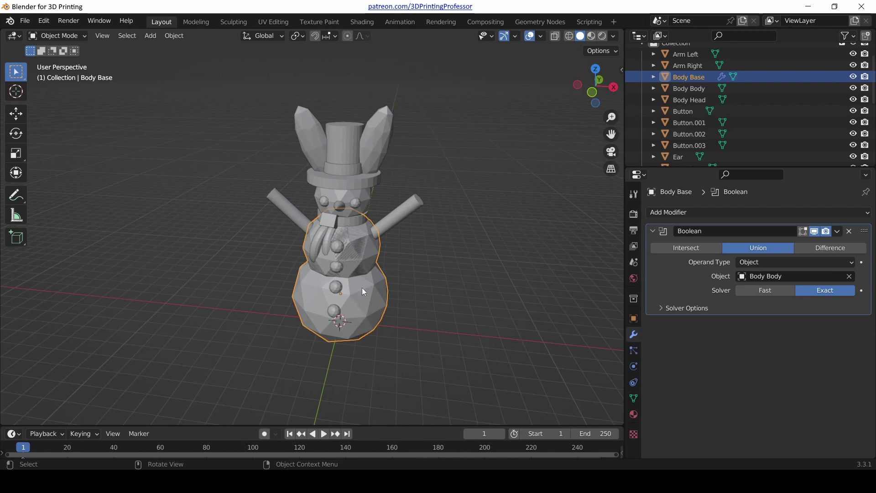
pyautogui.scroll(3, 376, 297)
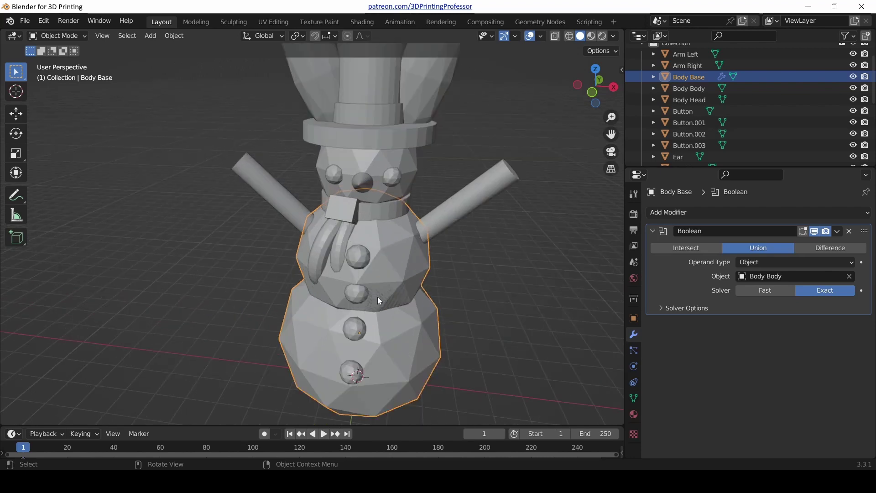
pyautogui.scroll(-3, 377, 296)
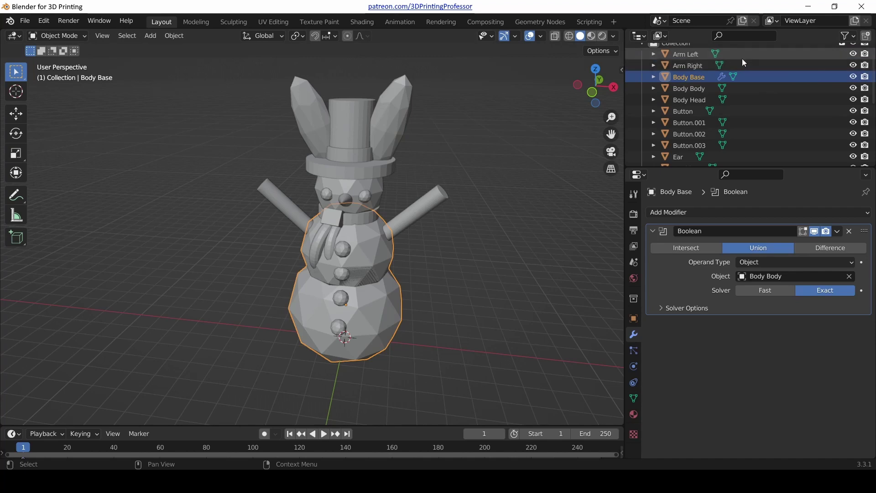
# Try hiding Arm Left, Arm Right, Body Body and Body Head one by one, and make them all visible again
pyautogui.click(854, 54)
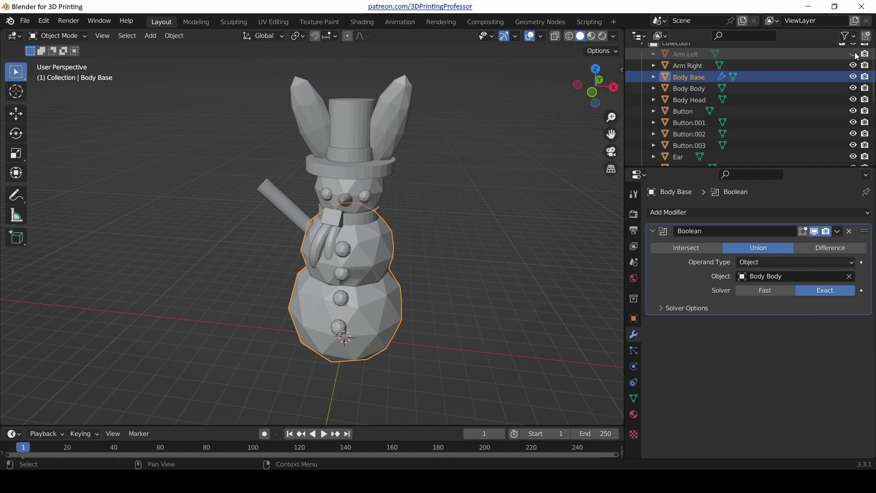
pyautogui.click(854, 65)
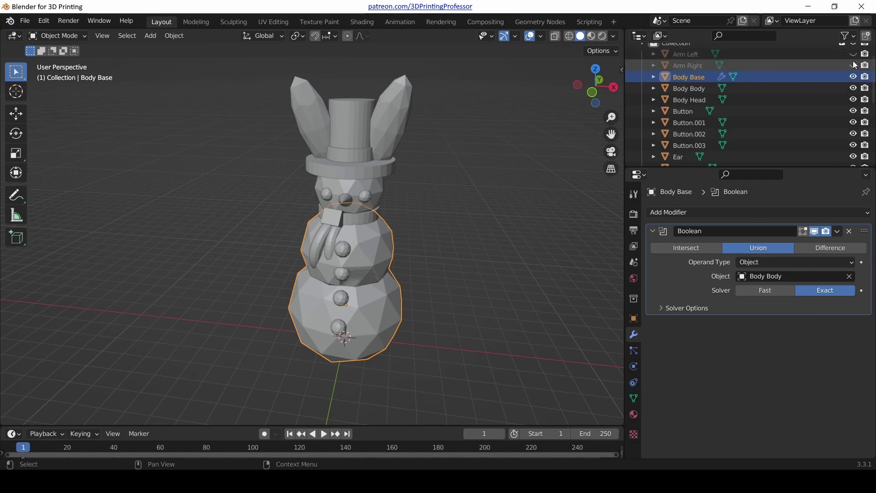
pyautogui.click(853, 88)
pyautogui.click(853, 99)
pyautogui.click(853, 99)
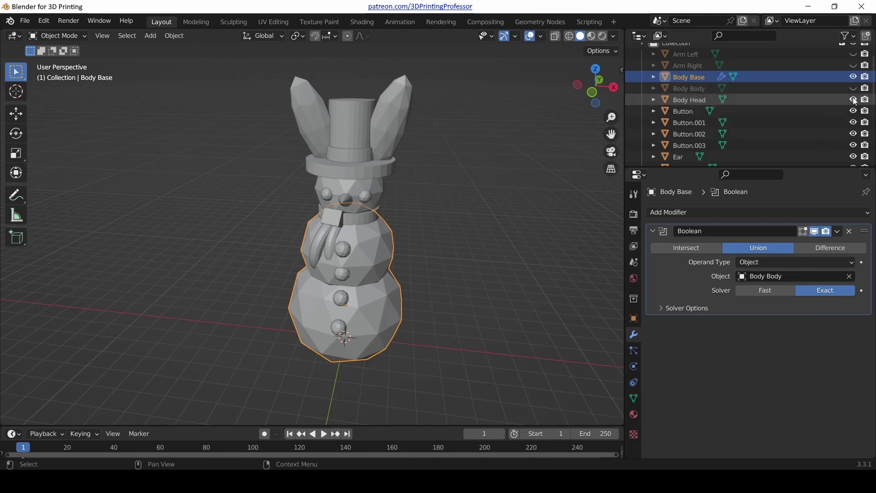
pyautogui.click(853, 88)
pyautogui.click(854, 65)
pyautogui.click(853, 54)
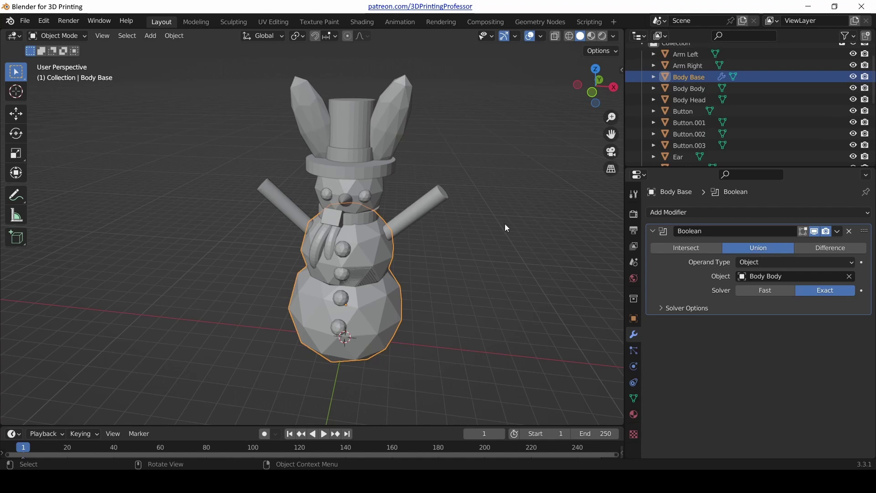
# Hide every object except Body Base and examine its union shape on its own
pyautogui.click(175, 36)
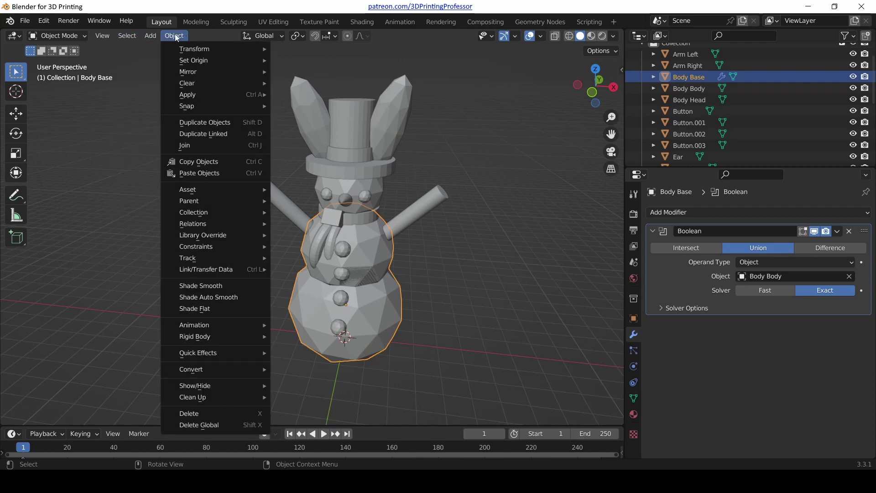
pyautogui.moveTo(147, 39)
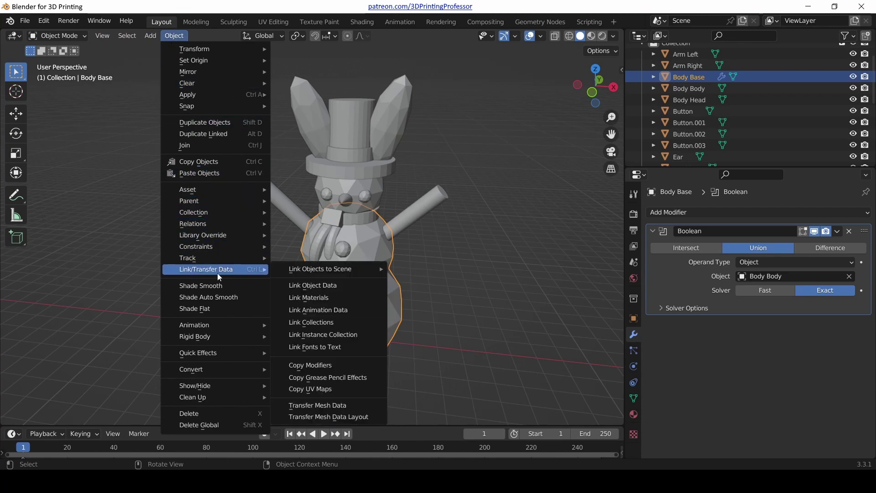
pyautogui.moveTo(222, 402)
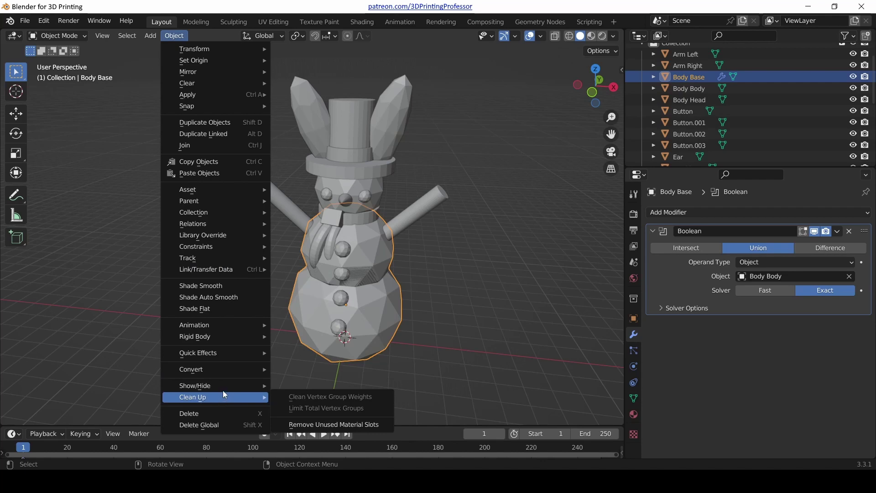
pyautogui.moveTo(226, 385)
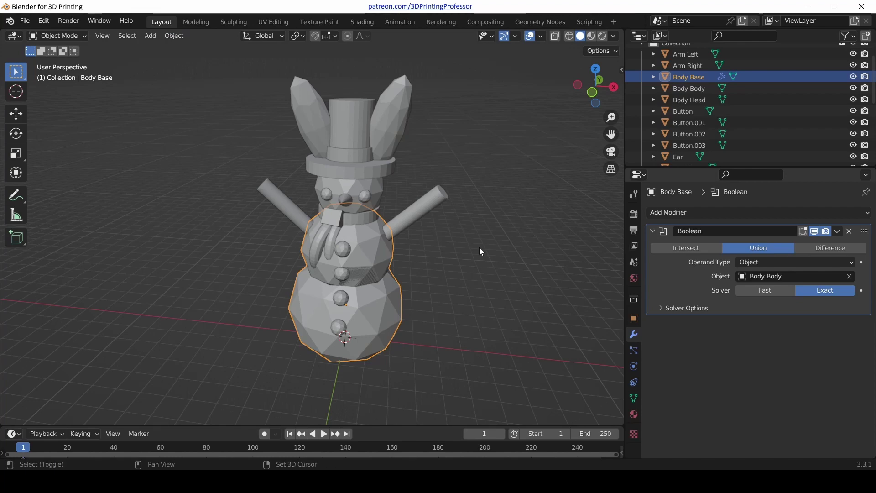
pyautogui.hotkey('shift', 'h')
pyautogui.scroll(-1, 409, 223)
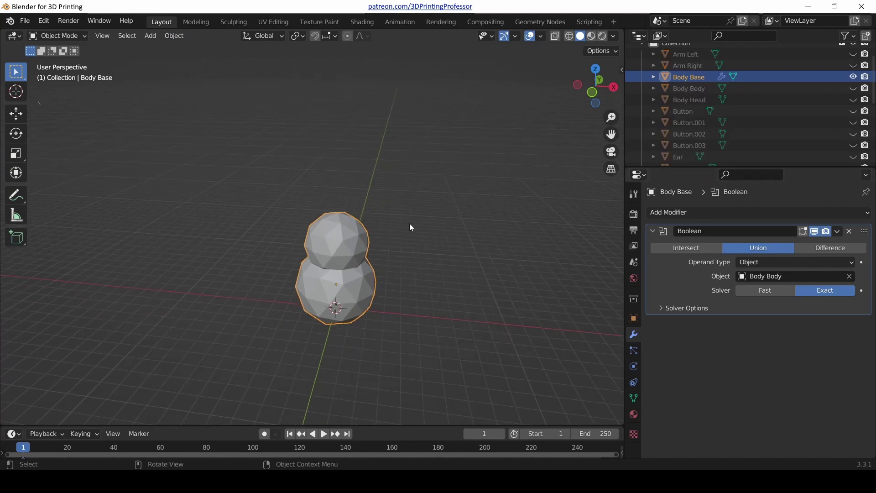
pyautogui.scroll(3, 409, 223)
pyautogui.moveTo(434, 232); pyautogui.dragTo(360, 196, button='middle')
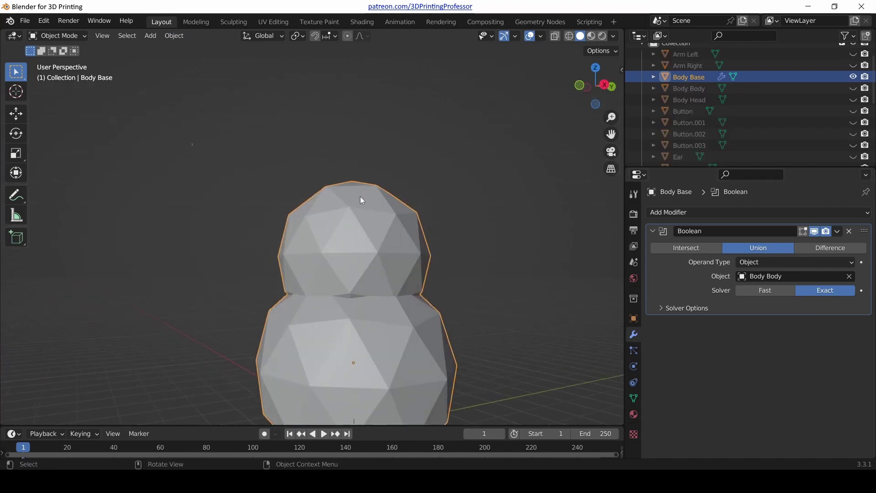
# Examine the isolated Body Base in wireframe shading from the right, from the front and at oblique angles for remaining internal geometry
pyautogui.press('z')
pyautogui.click(268, 195)
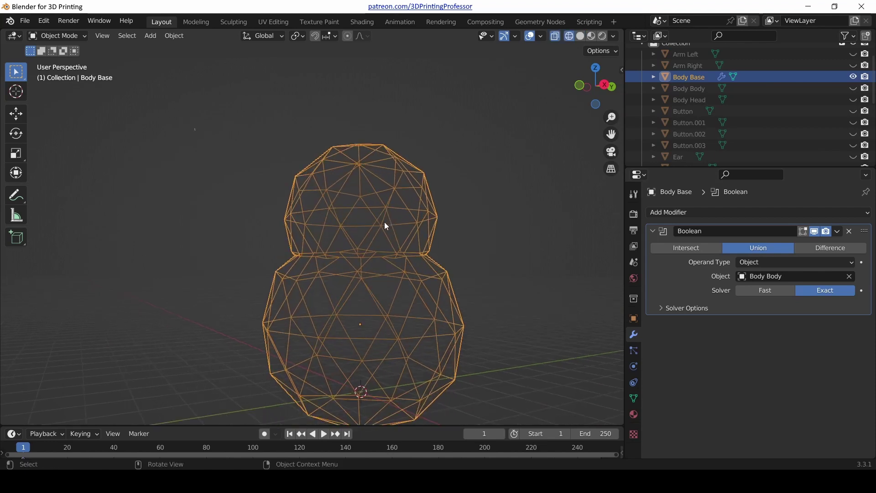
pyautogui.press('KP_3')
pyautogui.scroll(3, 384, 221)
pyautogui.keyDown('shift'); pyautogui.moveTo(315, 256); pyautogui.dragTo(309, 165, button='middle'); pyautogui.keyUp('shift')
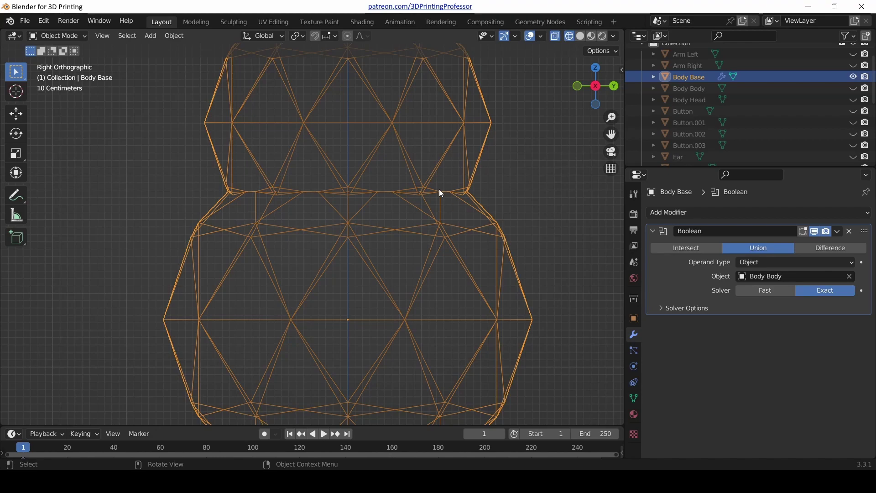
pyautogui.scroll(-3, 233, 194)
pyautogui.moveTo(223, 190); pyautogui.dragTo(446, 282, button='middle')
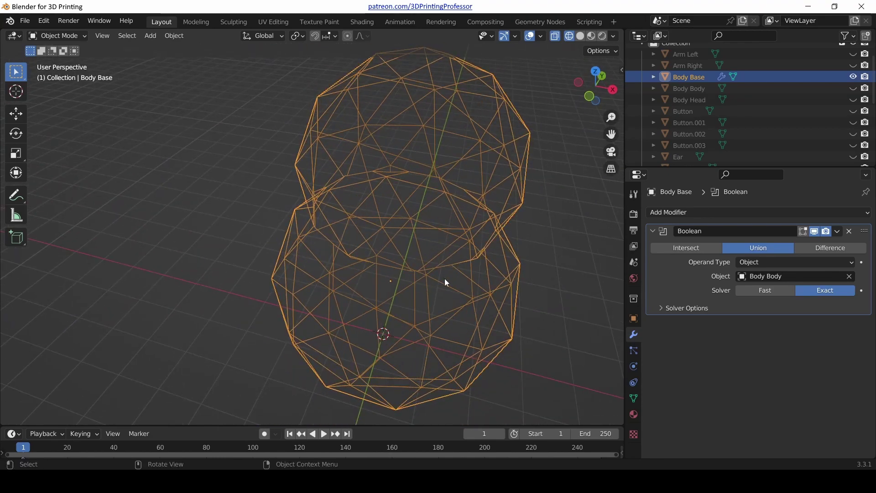
pyautogui.moveTo(294, 164); pyautogui.dragTo(368, 211, button='middle')
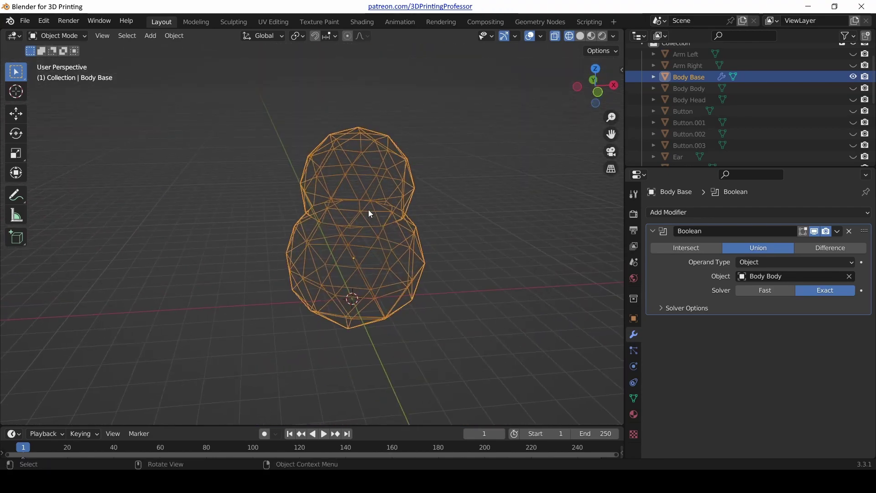
pyautogui.press('KP_1')
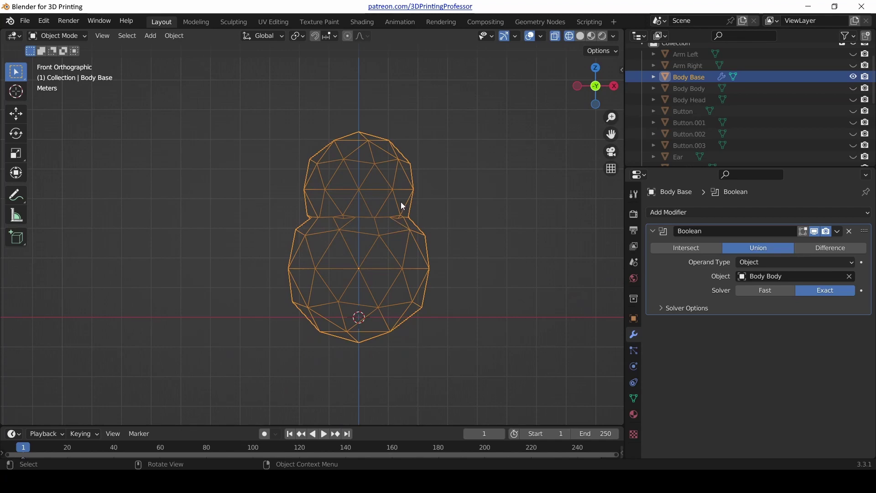
pyautogui.scroll(-3, 401, 202)
pyautogui.press('KP_Decimal')
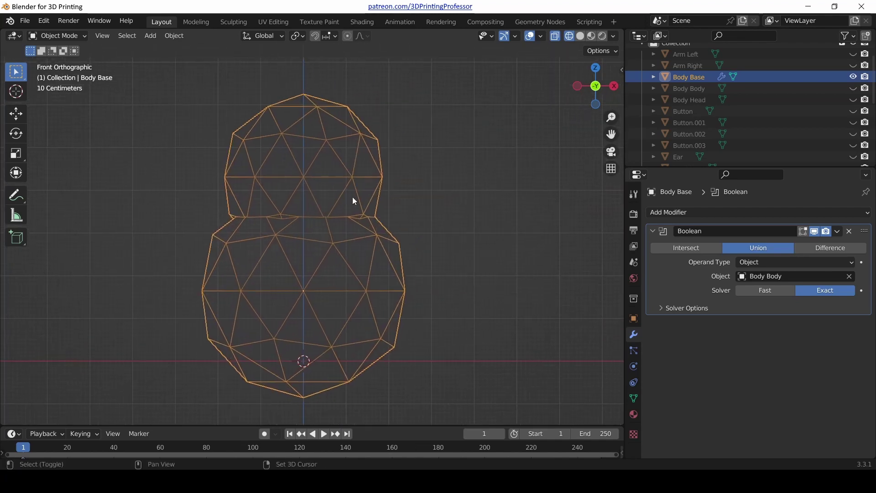
pyautogui.scroll(-3, 373, 197)
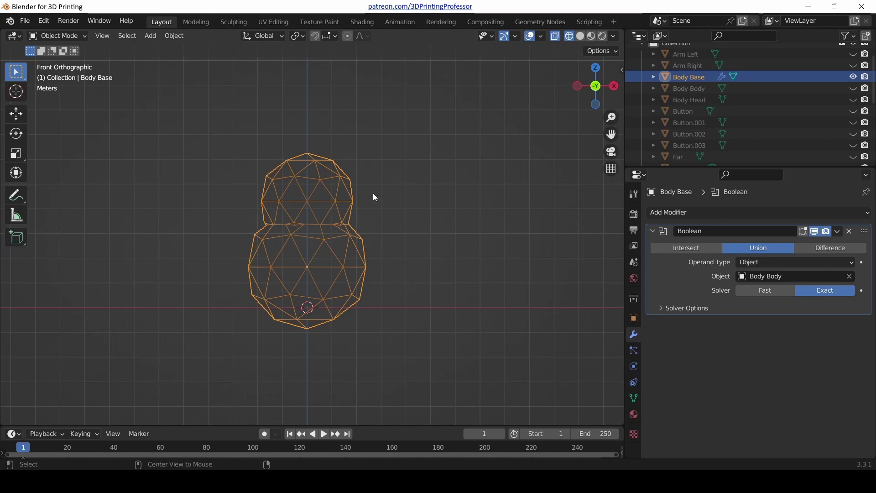
# Unhide all objects and return to solid shading with only Body Base selected
pyautogui.hotkey('alt', 'h')
pyautogui.press('z')
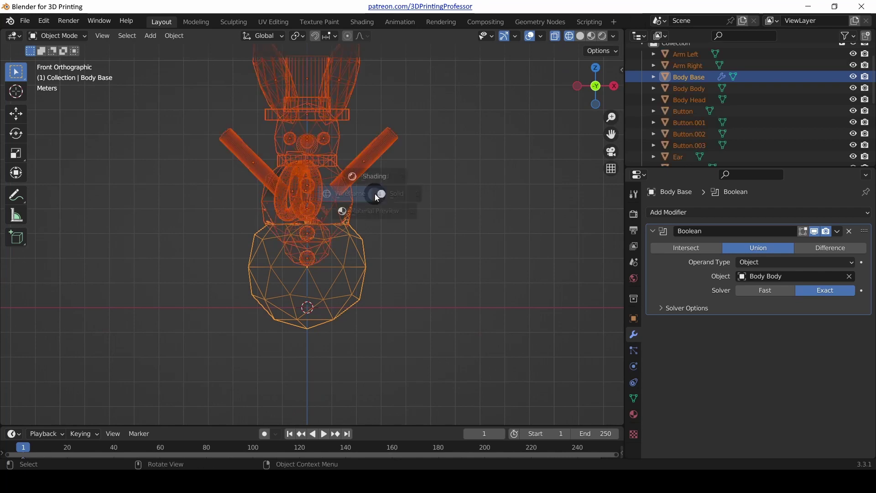
pyautogui.click(462, 195)
pyautogui.click(357, 274)
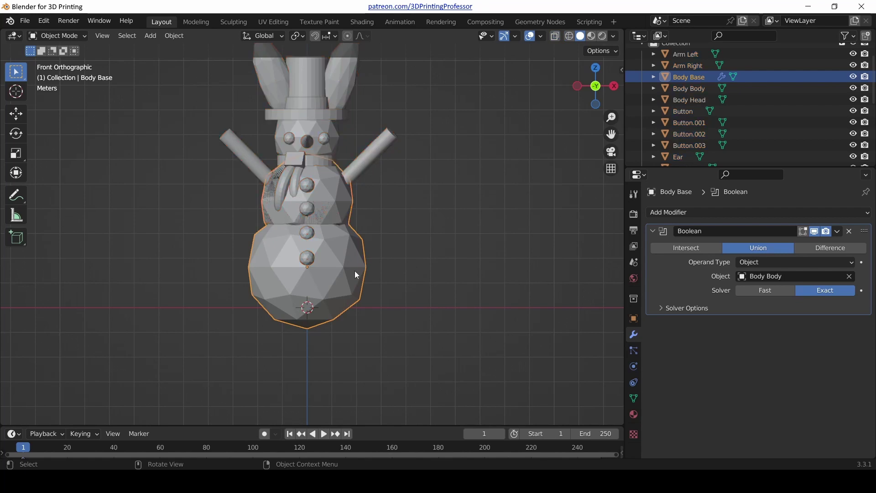
# Change the operand type of Body Base's Boolean Union modifier to Collection
pyautogui.scroll(-3, 409, 200)
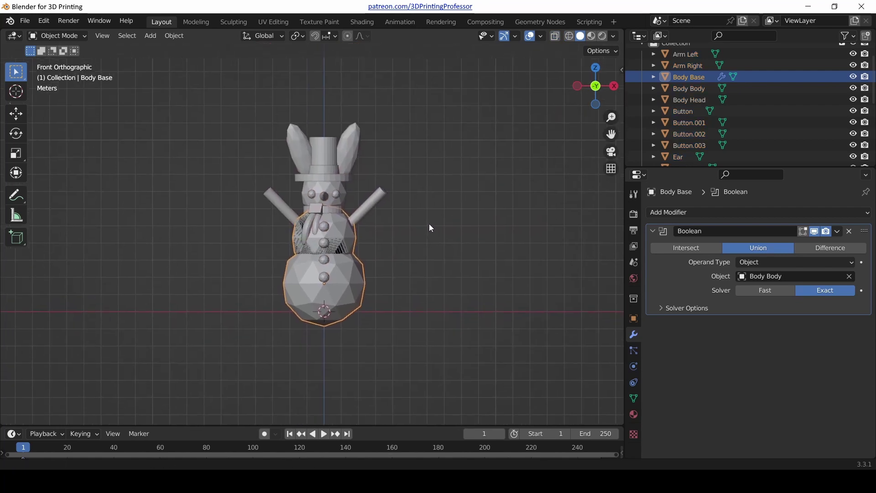
pyautogui.moveTo(429, 224)
pyautogui.keyDown('shift'); pyautogui.mouseDown(button='middle')
pyautogui.moveTo(493, 180)
pyautogui.moveTo(439, 237)
pyautogui.mouseUp(button='middle'); pyautogui.keyUp('shift')
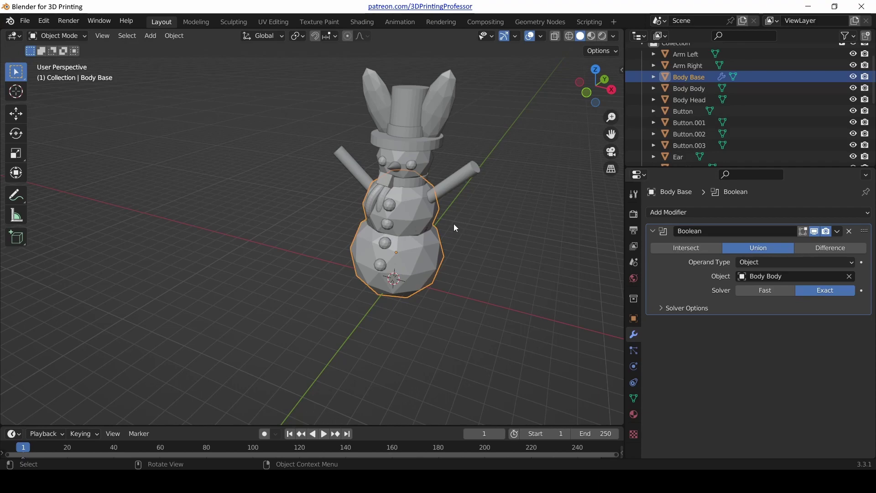
pyautogui.scroll(6, 475, 233)
pyautogui.scroll(-4, 502, 225)
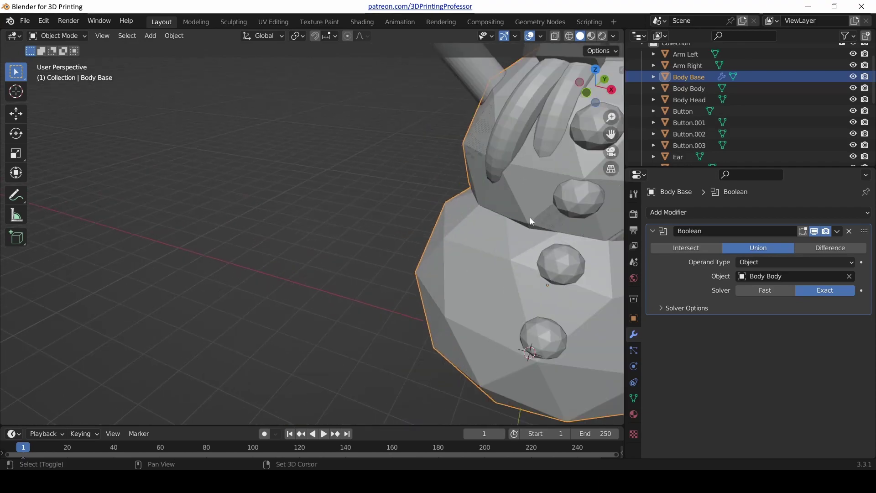
pyautogui.moveTo(530, 217); pyautogui.dragTo(319, 233, button='middle')
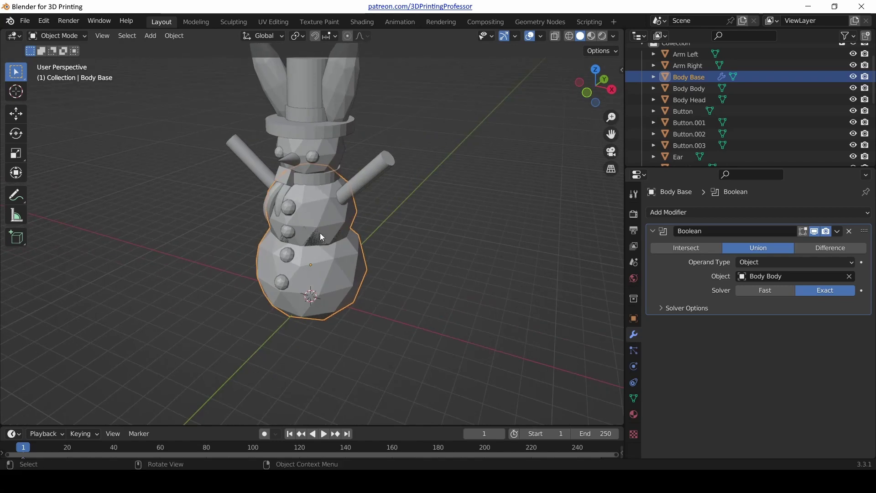
pyautogui.click(755, 263)
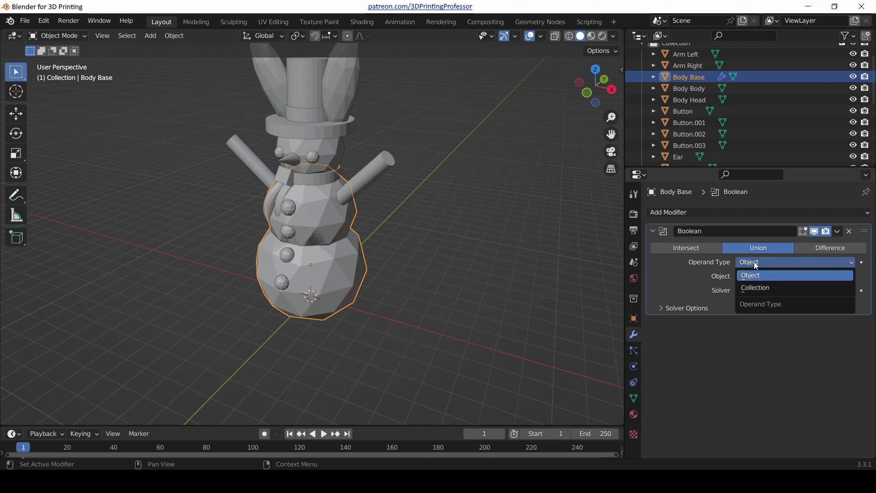
pyautogui.click(754, 286)
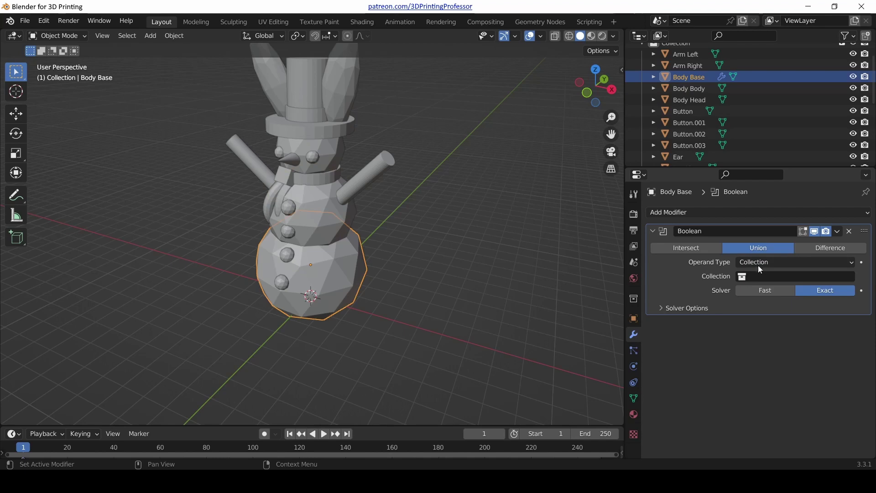
# Rename the collection that holds all the snowman objects as Snowman Parts
pyautogui.scroll(2, 719, 127)
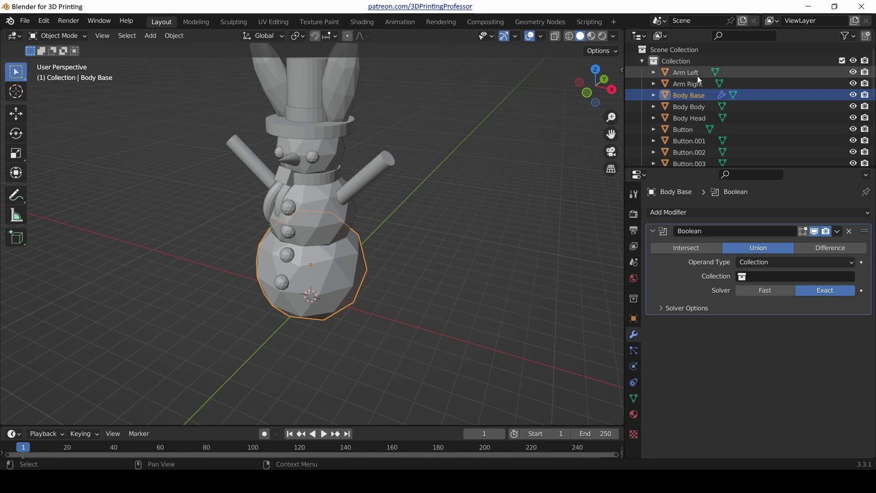
pyautogui.scroll(-5, 684, 87)
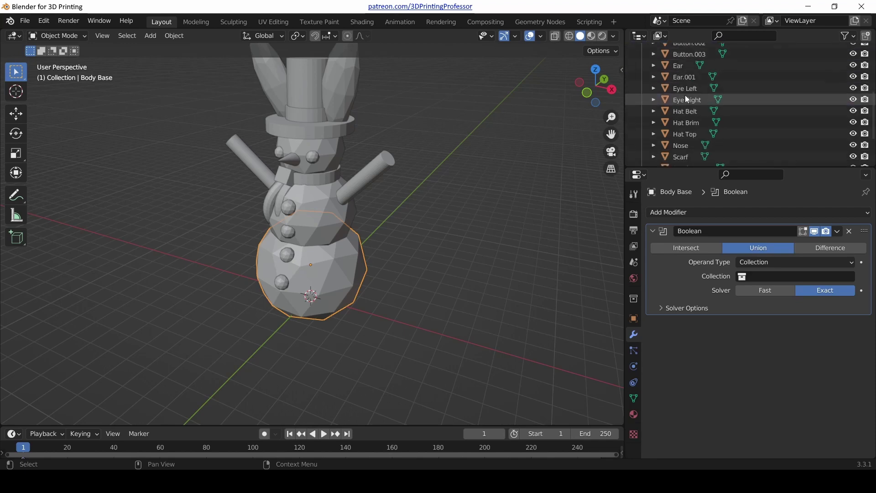
pyautogui.scroll(-3, 685, 96)
pyautogui.scroll(10, 689, 125)
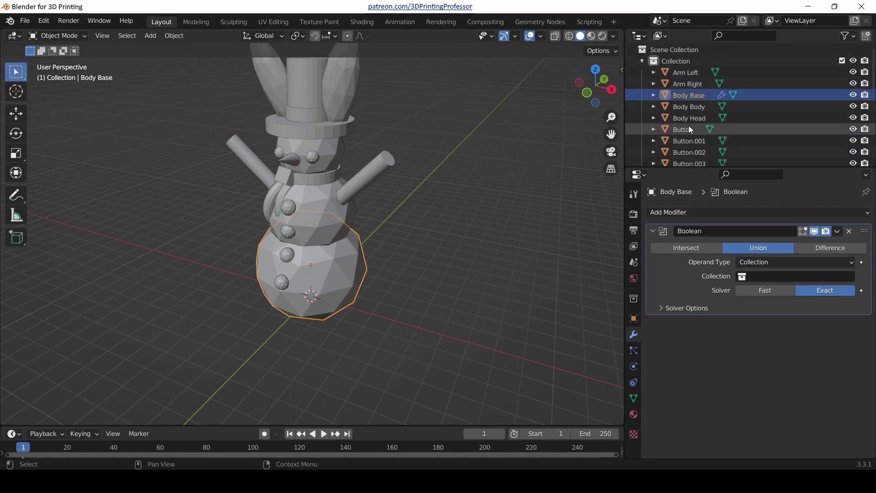
pyautogui.doubleClick(679, 61)
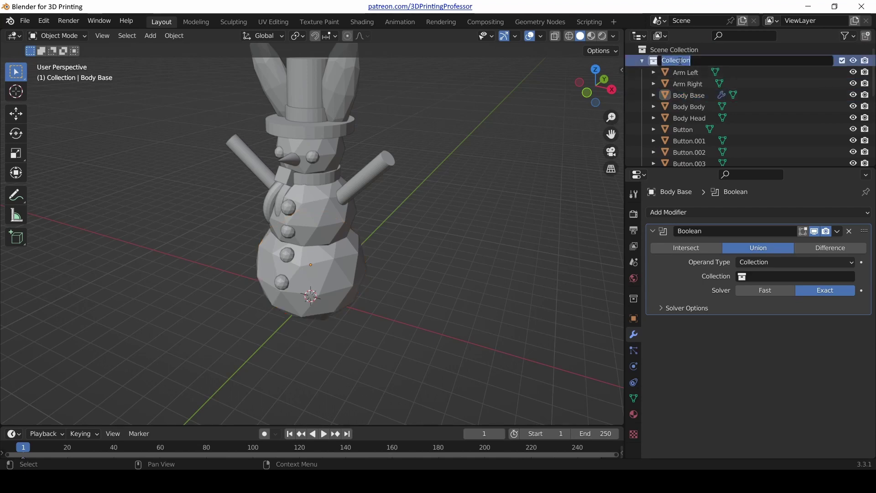
pyautogui.write('Z')
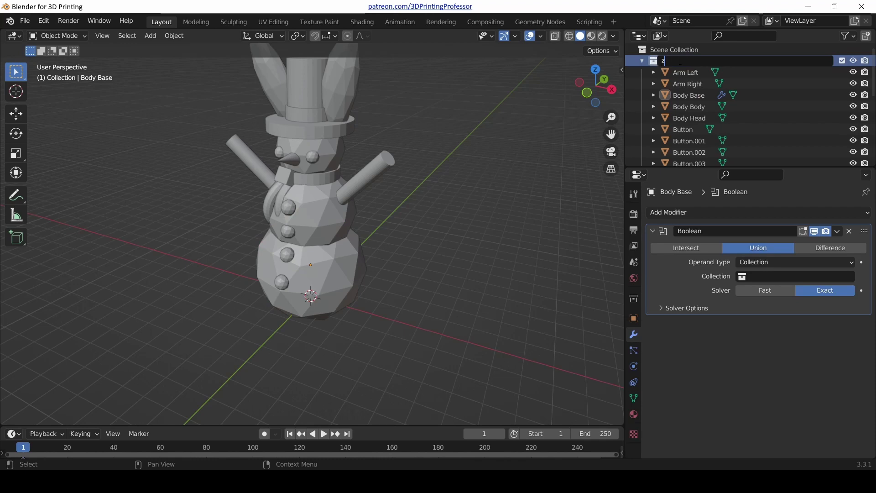
pyautogui.write('nowman')
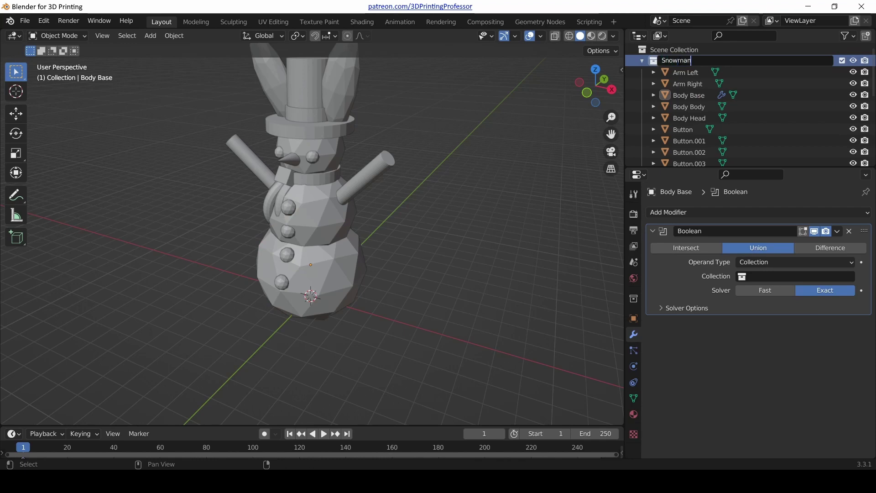
pyautogui.write('Parts')
pyautogui.press('Return')
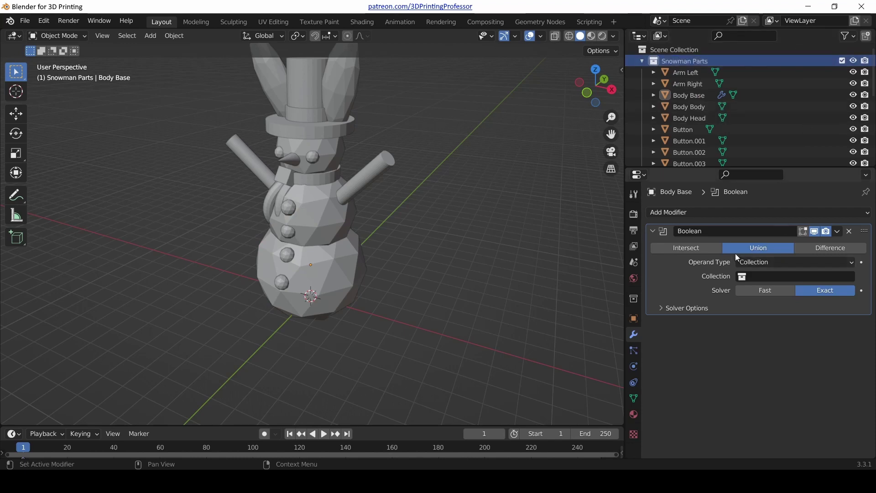
# Reselect Body Base and assign the Snowman Parts collection as the operand of its Boolean modifier
pyautogui.click(340, 264)
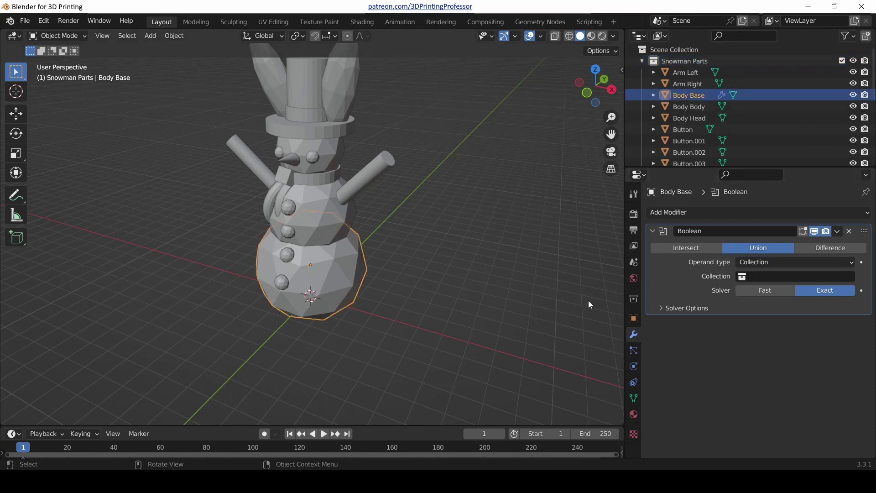
pyautogui.click(768, 277)
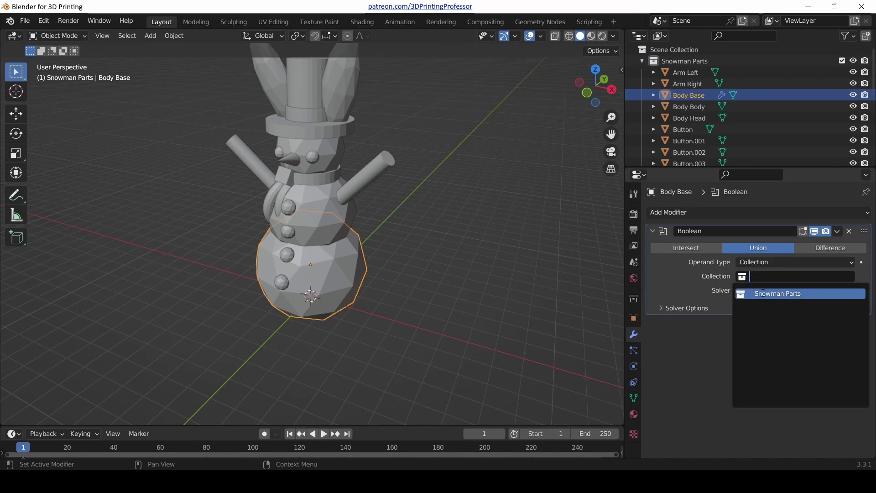
pyautogui.click(766, 294)
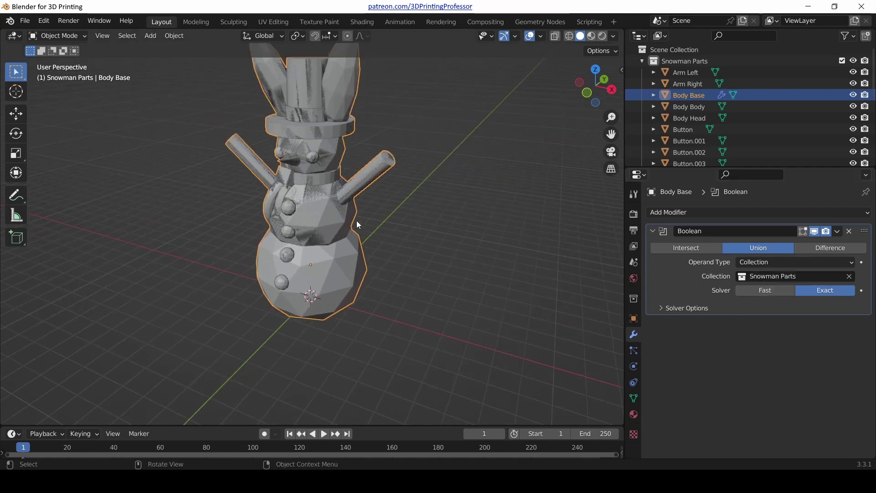
# Hide every object except Body Base and examine the collection-based union from the front and at oblique angles
pyautogui.hotkey('shift', 'h')
pyautogui.moveTo(332, 234); pyautogui.dragTo(389, 288, button='middle')
pyautogui.moveTo(374, 348); pyautogui.dragTo(374, 322, button='middle')
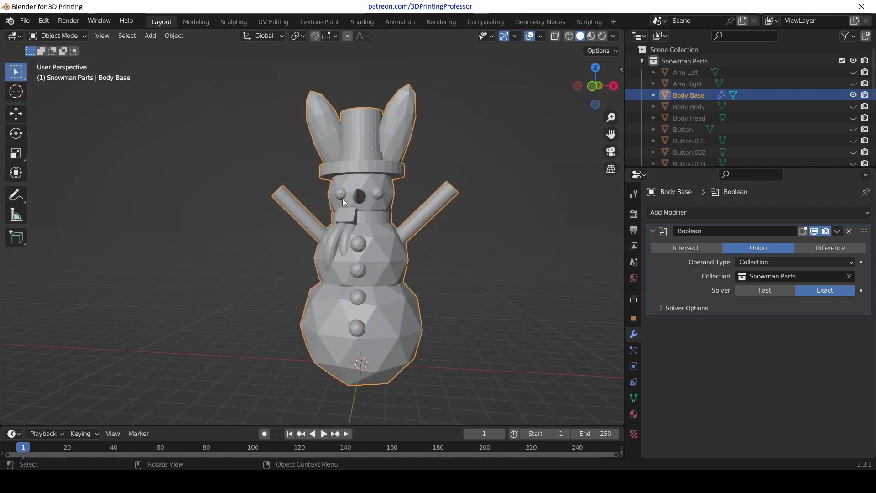
pyautogui.moveTo(432, 257); pyautogui.dragTo(430, 278, button='middle')
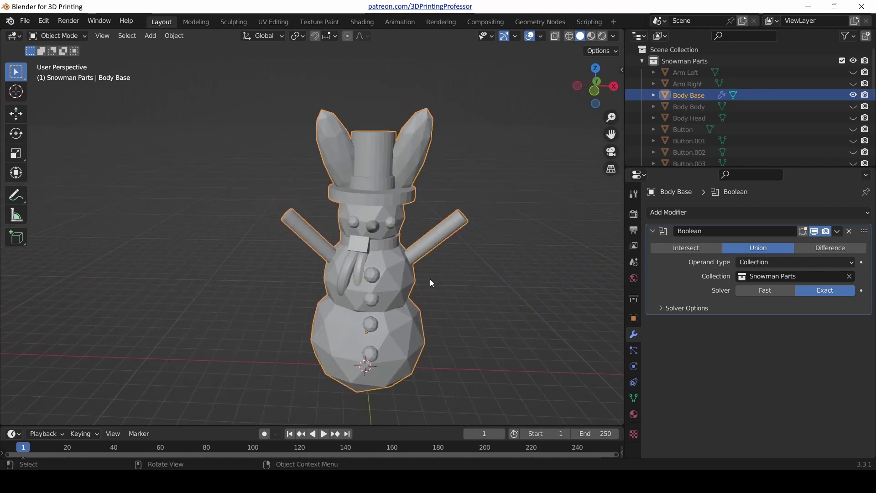
pyautogui.scroll(2, 430, 279)
pyautogui.scroll(-2, 430, 279)
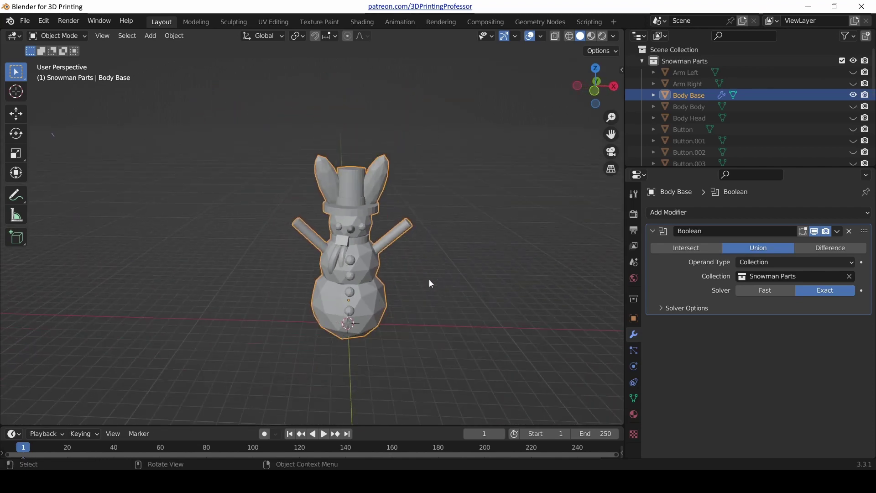
pyautogui.scroll(3, 429, 279)
pyautogui.moveTo(429, 280); pyautogui.dragTo(431, 256, button='middle')
pyautogui.scroll(-1, 406, 283)
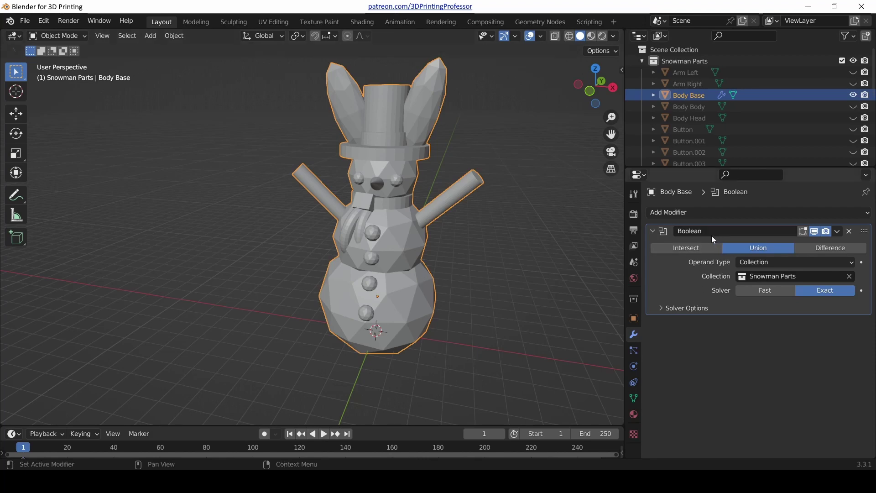
# Remove the Boolean modifier from Body Base, then unhide all snowman parts and clear the selection
pyautogui.click(849, 231)
pyautogui.moveTo(365, 289)
pyautogui.mouseDown(button='middle')
pyautogui.moveTo(449, 309)
pyautogui.moveTo(367, 311)
pyautogui.moveTo(407, 306)
pyautogui.moveTo(355, 289)
pyautogui.moveTo(367, 286)
pyautogui.mouseUp(button='middle')
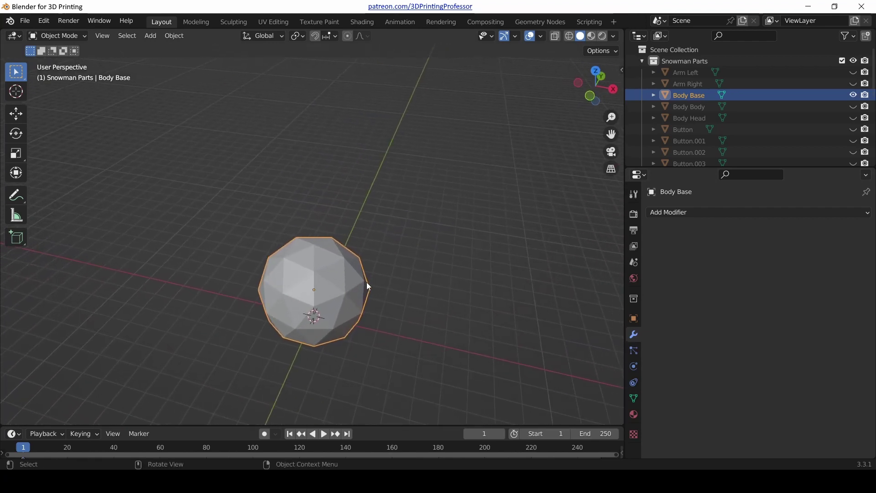
pyautogui.hotkey('alt', 'h')
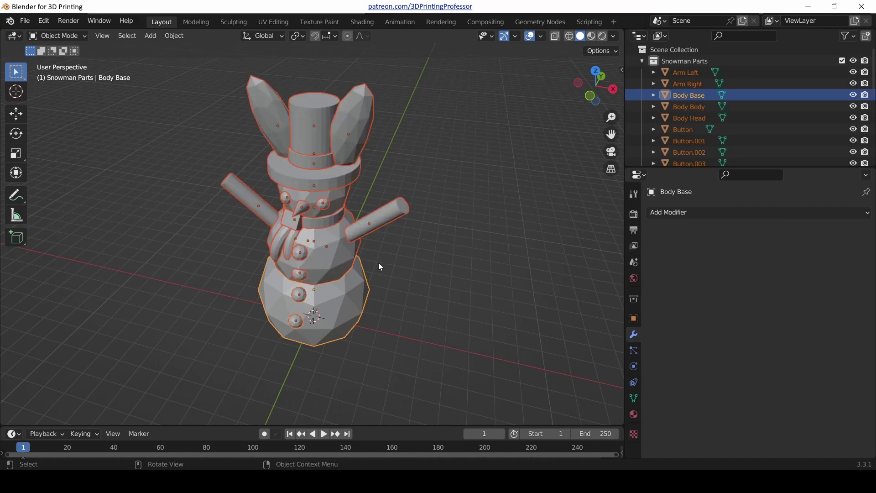
pyautogui.click(383, 299)
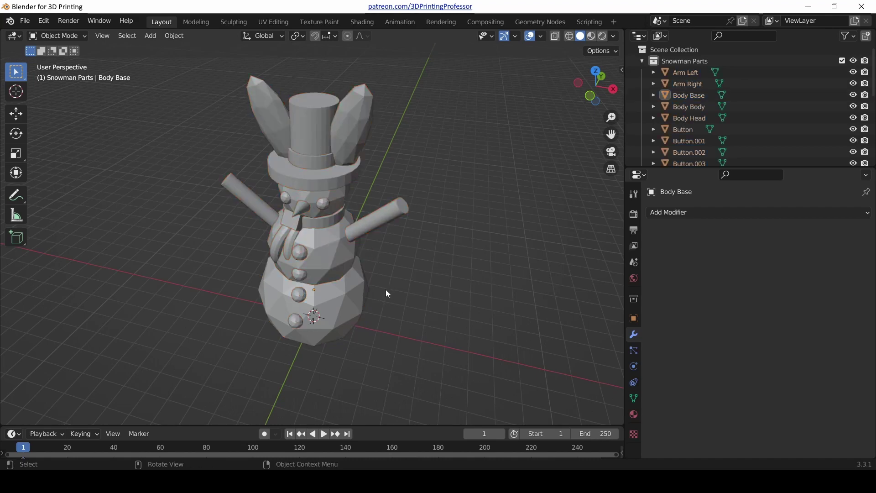
# Add a cube mesh at the 3D cursor and raise it about 2.1 m along Z into the snowman's lower body
pyautogui.moveTo(385, 291); pyautogui.dragTo(362, 249, button='middle')
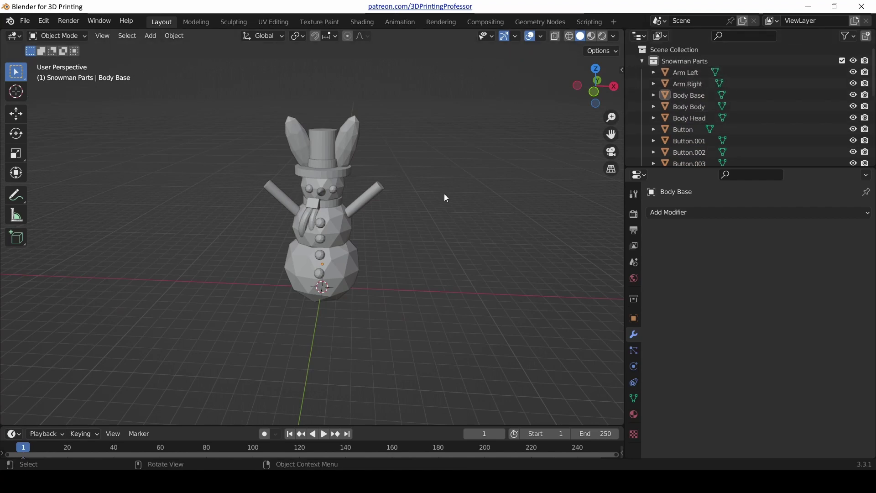
pyautogui.hotkey('shift', 'a')
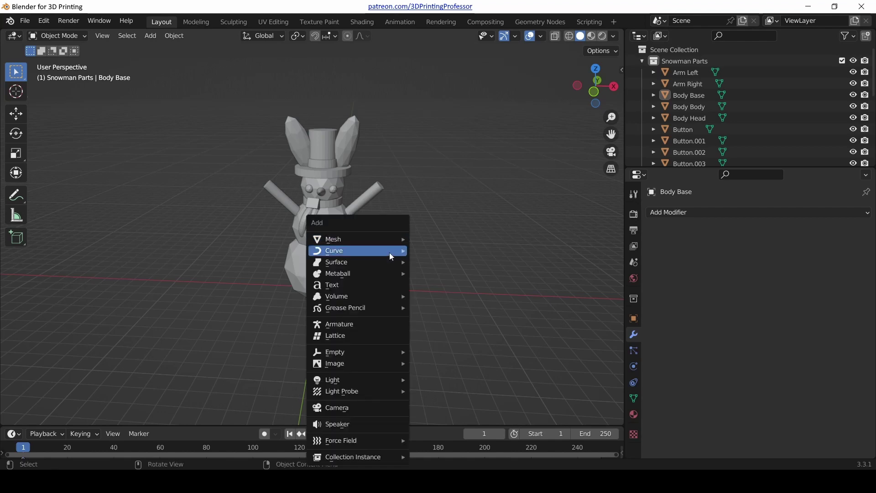
pyautogui.moveTo(383, 239)
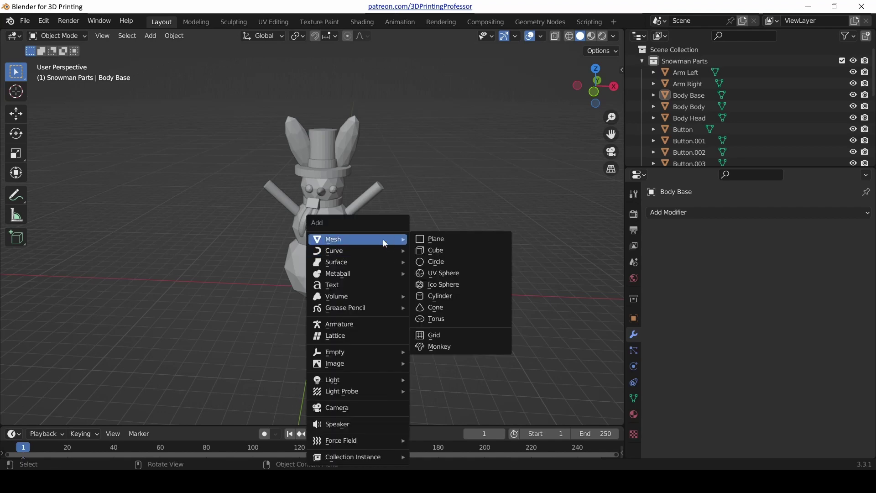
pyautogui.click(427, 250)
pyautogui.scroll(5, 348, 306)
pyautogui.moveTo(340, 284); pyautogui.dragTo(339, 237, button='middle')
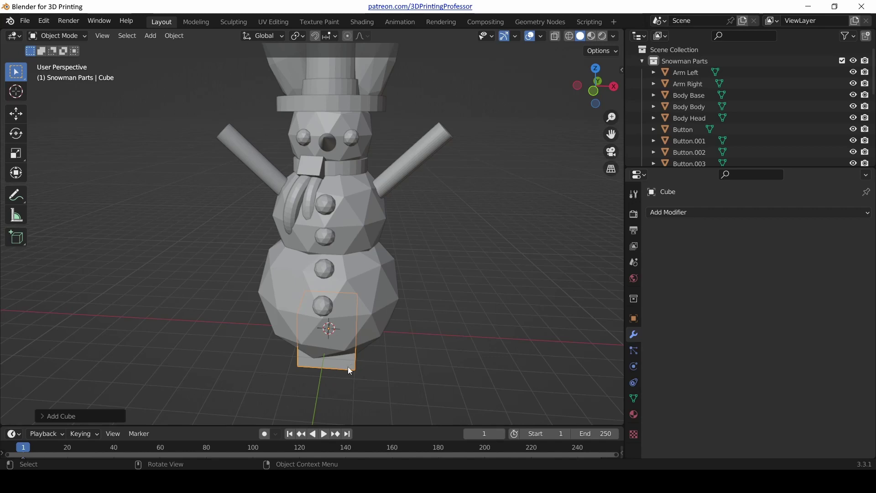
pyautogui.press('g')
pyautogui.press('z')
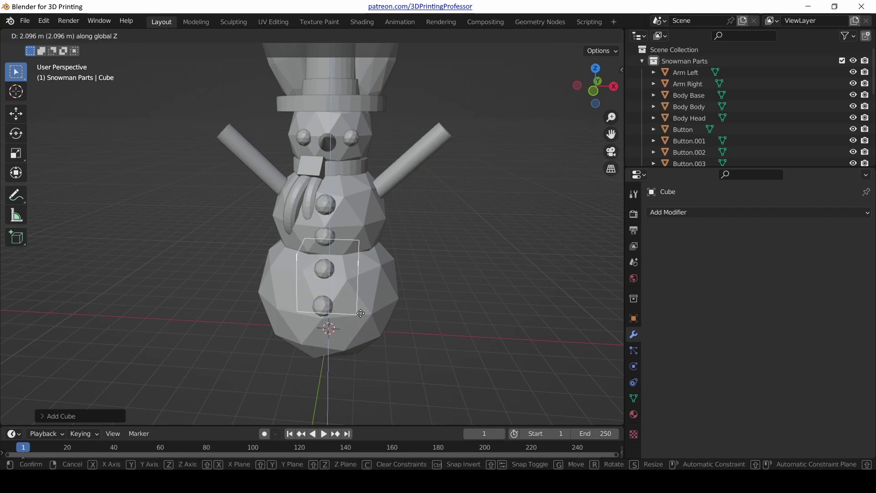
pyautogui.click(367, 315)
# Scale the cube down so that it fits entirely inside the snowman's body
pyautogui.moveTo(372, 319)
pyautogui.mouseDown(button='middle')
pyautogui.moveTo(431, 307)
pyautogui.moveTo(389, 328)
pyautogui.moveTo(397, 326)
pyautogui.moveTo(353, 324)
pyautogui.moveTo(384, 354)
pyautogui.moveTo(435, 362)
pyautogui.moveTo(359, 328)
pyautogui.mouseUp(button='middle')
pyautogui.press('s')
pyautogui.click(356, 303)
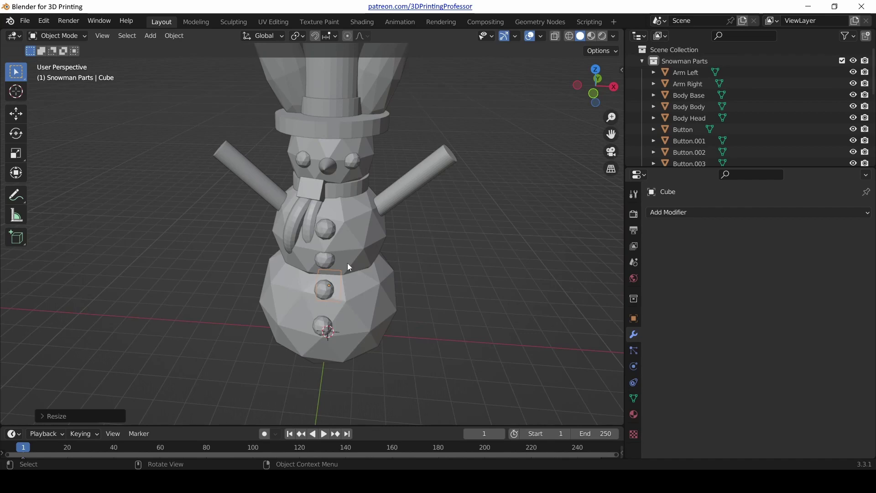
# Rename the cube as Snowman
pyautogui.scroll(-4, 682, 124)
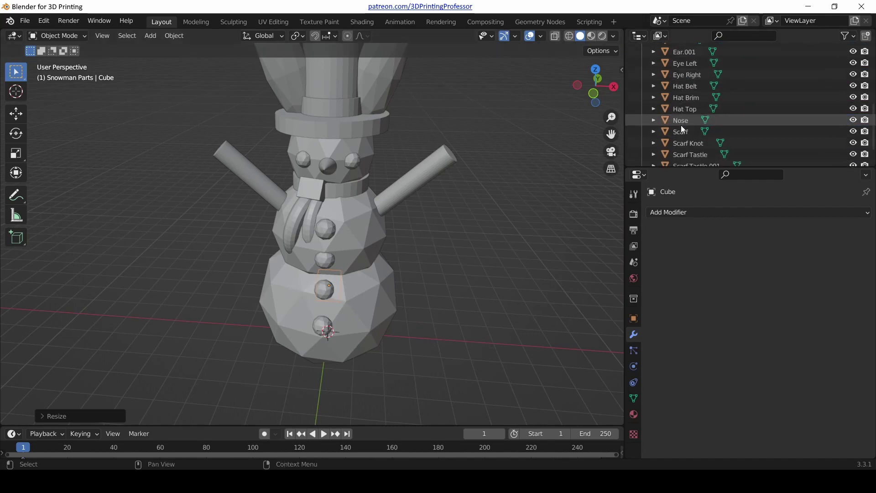
pyautogui.press('F2')
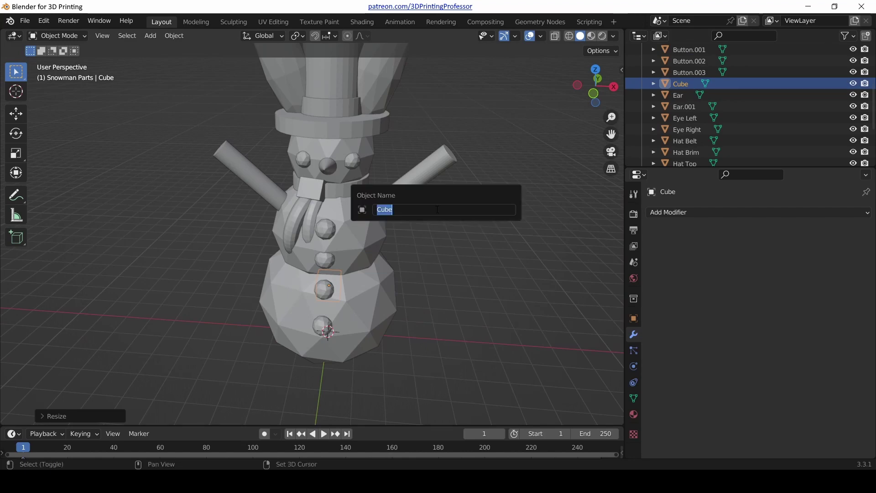
pyautogui.write('Snowman')
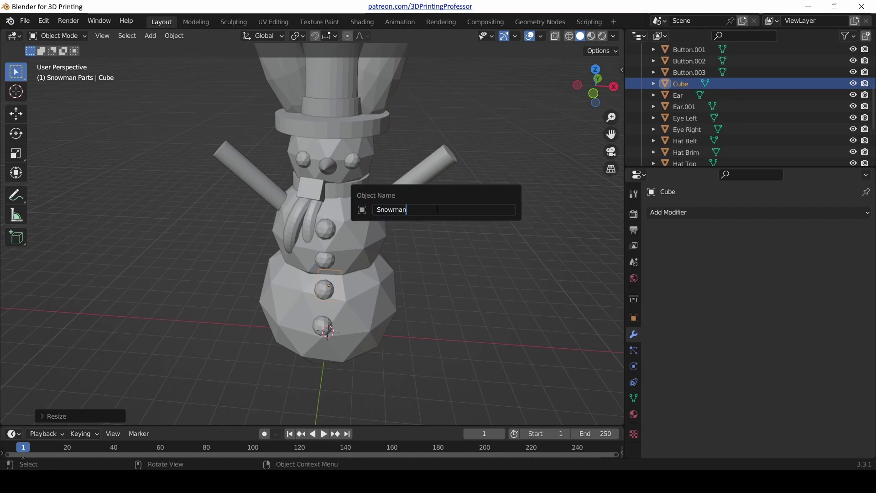
pyautogui.press('Return')
# Move the Snowman object out of the Snowman Parts collection into the Scene Collection and collapse Snowman Parts
pyautogui.scroll(-4, 737, 146)
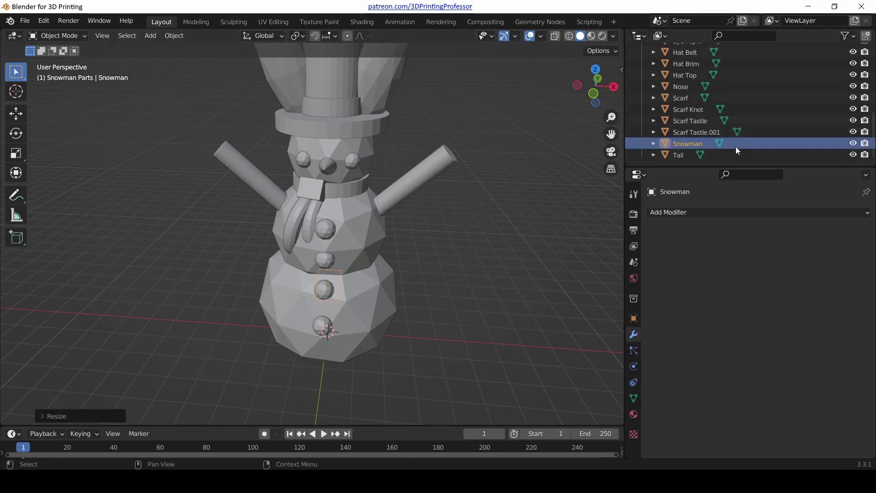
pyautogui.scroll(5, 696, 145)
pyautogui.scroll(2, 697, 128)
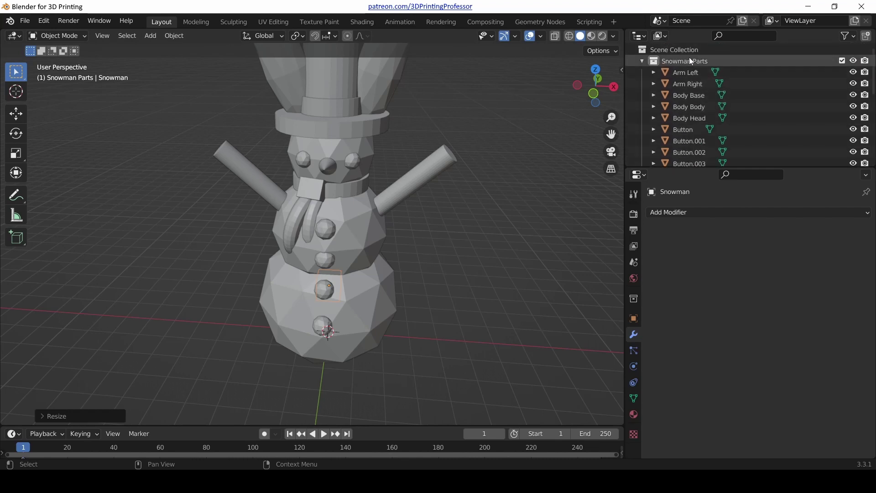
pyautogui.scroll(-5, 684, 119)
pyautogui.scroll(-1, 689, 130)
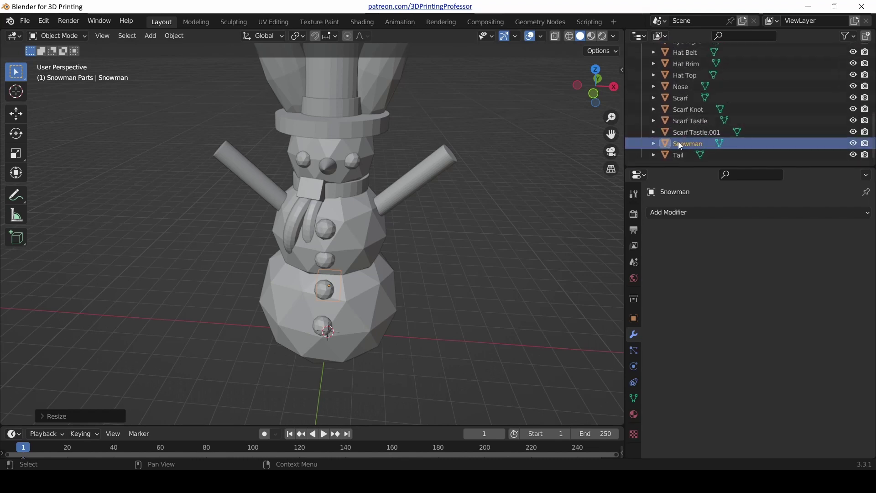
pyautogui.scroll(3, 680, 141)
pyautogui.scroll(-4, 694, 134)
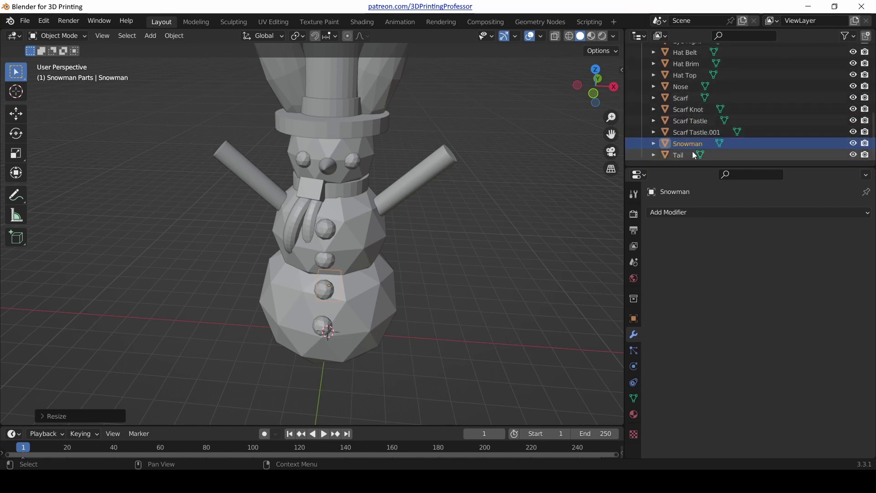
pyautogui.moveTo(688, 142); pyautogui.dragTo(653, 161)
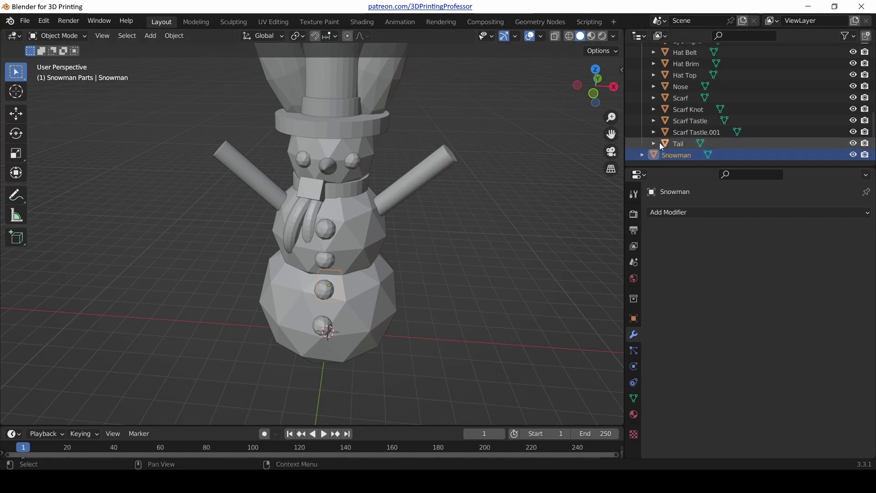
pyautogui.scroll(5, 684, 140)
pyautogui.scroll(5, 686, 138)
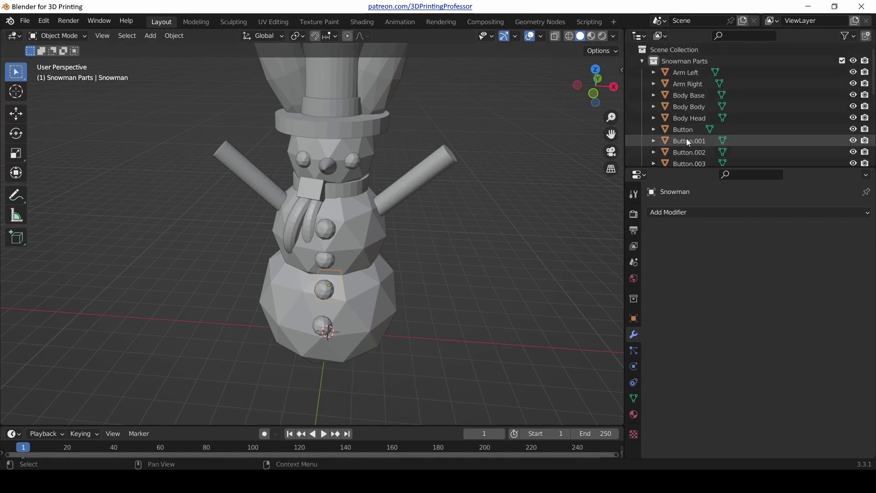
pyautogui.click(642, 62)
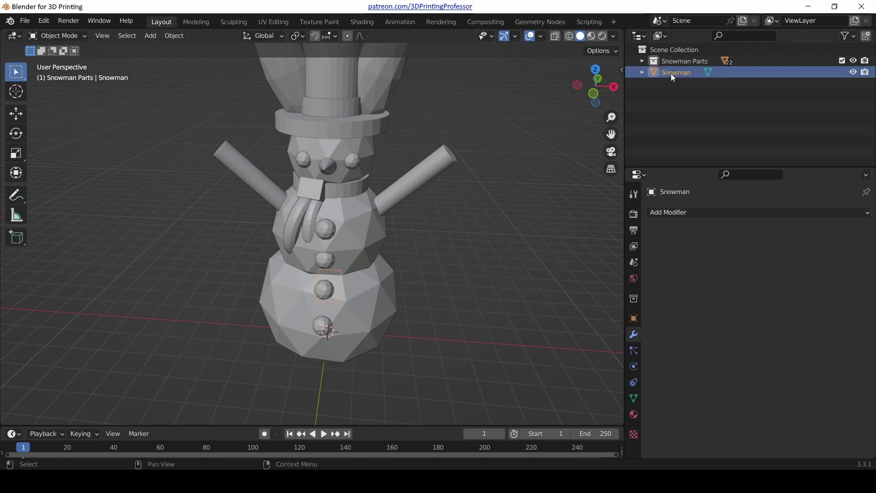
# Put the Snowman object back into the Snowman Parts collection, check its contents and collapse it
pyautogui.moveTo(670, 73); pyautogui.dragTo(675, 61)
pyautogui.click(642, 61)
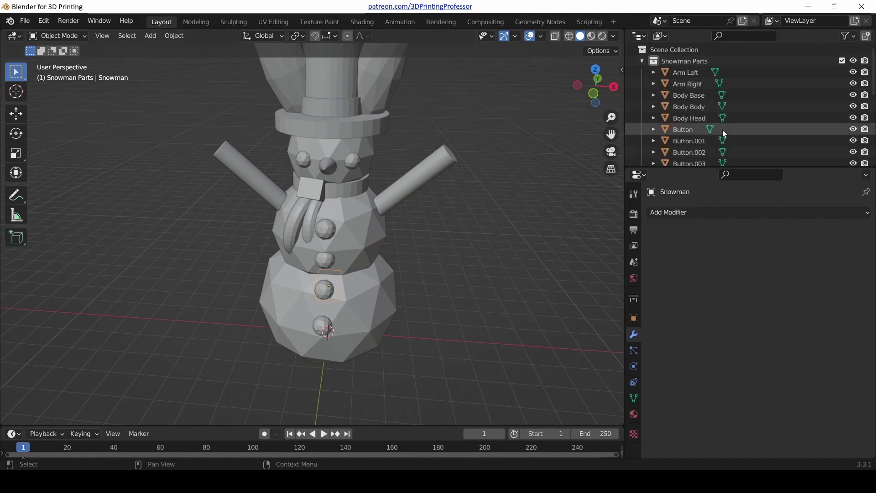
pyautogui.scroll(-8, 721, 132)
pyautogui.scroll(6, 719, 133)
pyautogui.scroll(2, 719, 134)
pyautogui.click(643, 61)
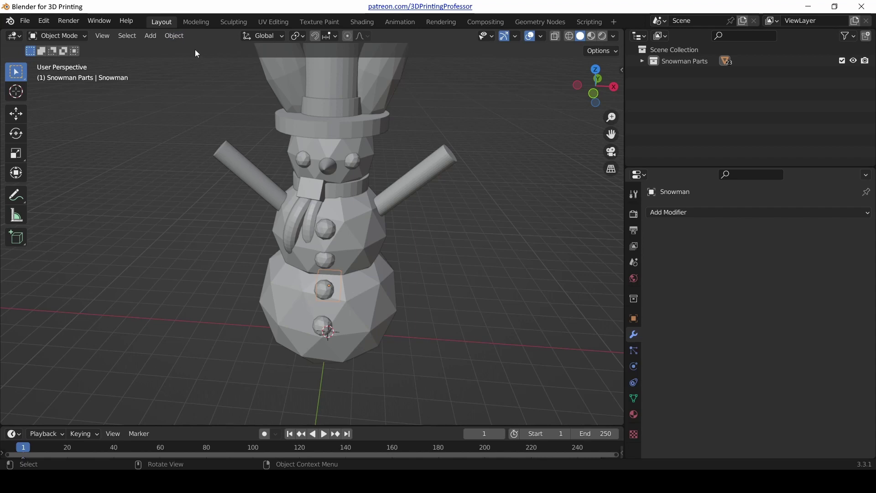
# Move the selected Snowman cube to the Scene Collection with Move to Collection
pyautogui.click(178, 36)
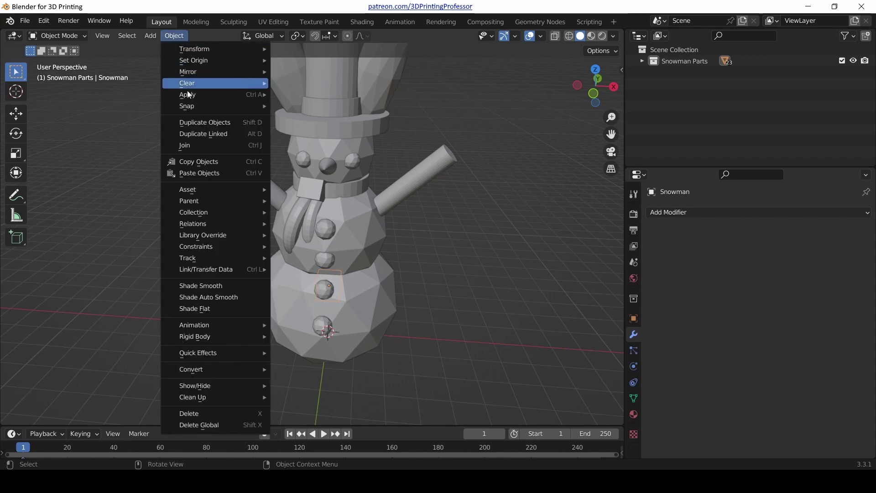
pyautogui.moveTo(216, 212)
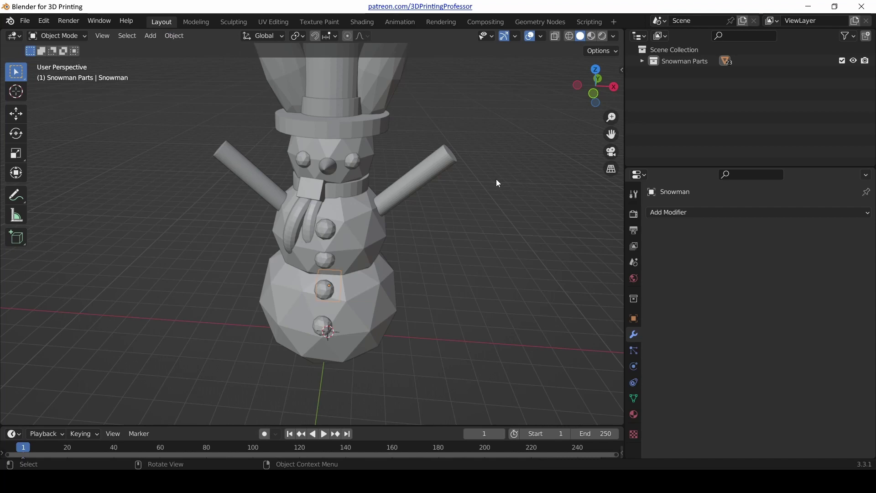
pyautogui.press('m')
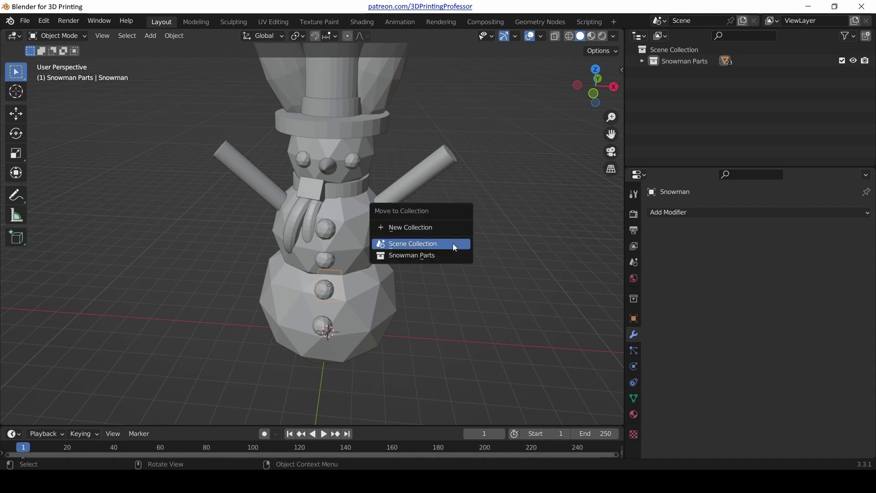
pyautogui.click(423, 245)
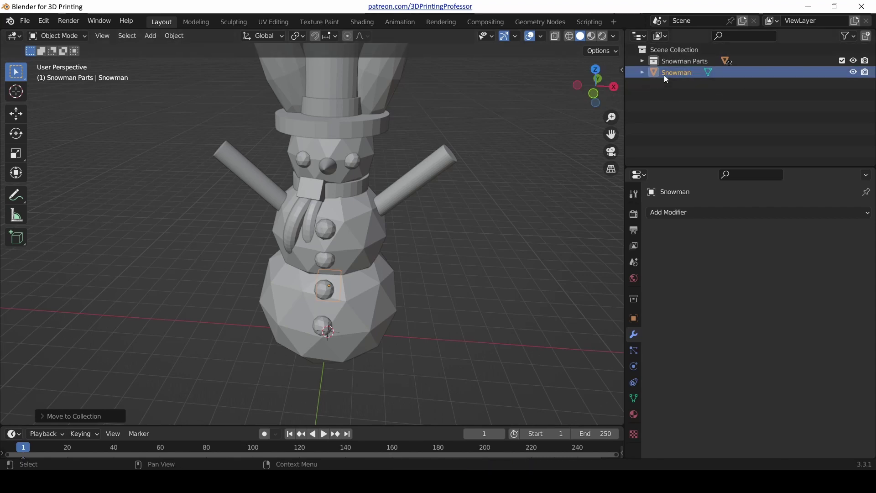
# Add a Boolean modifier to Snowman, set to Union with operand type Collection and Snowman Parts as the collection
pyautogui.scroll(-2, 449, 229)
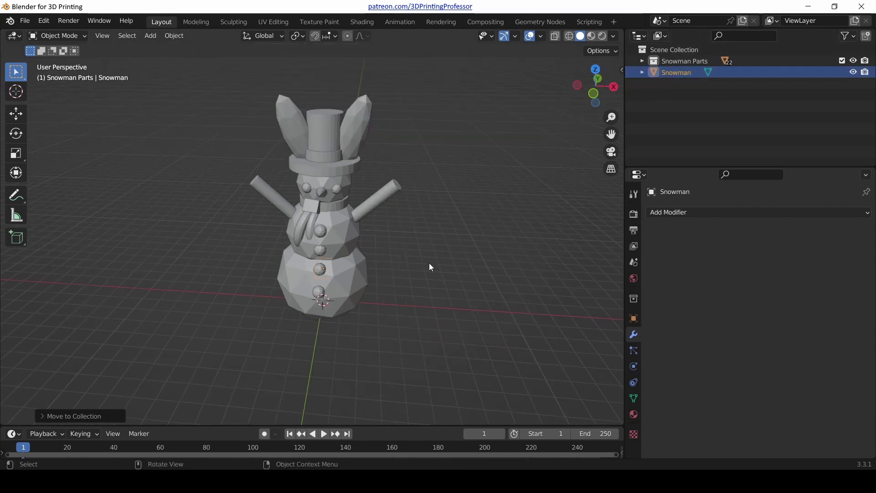
pyautogui.moveTo(428, 266); pyautogui.dragTo(292, 287, button='middle')
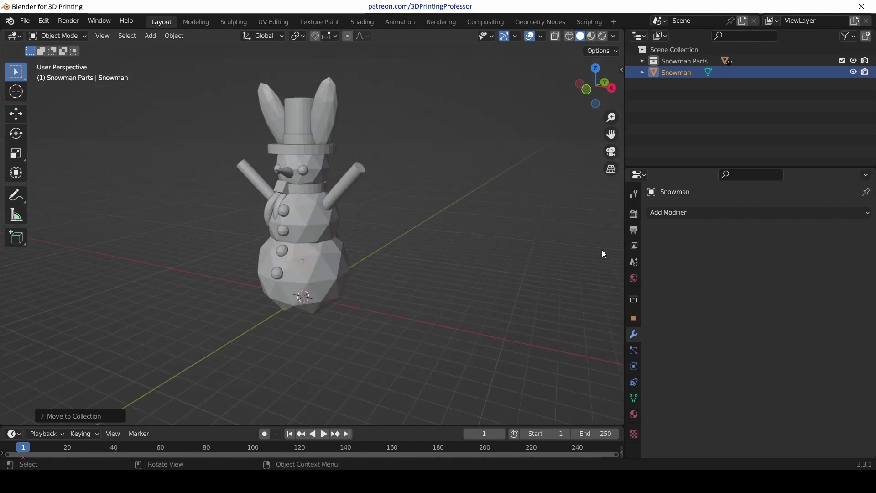
pyautogui.click(689, 217)
pyautogui.click(653, 263)
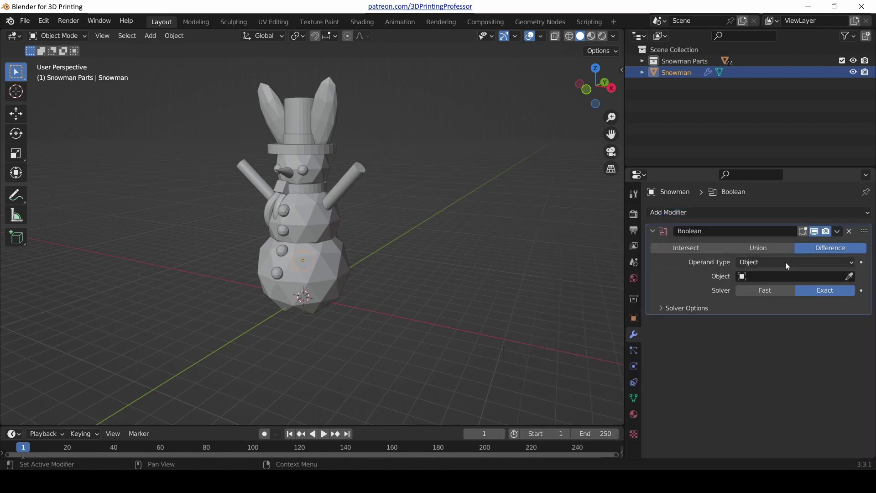
pyautogui.click(759, 246)
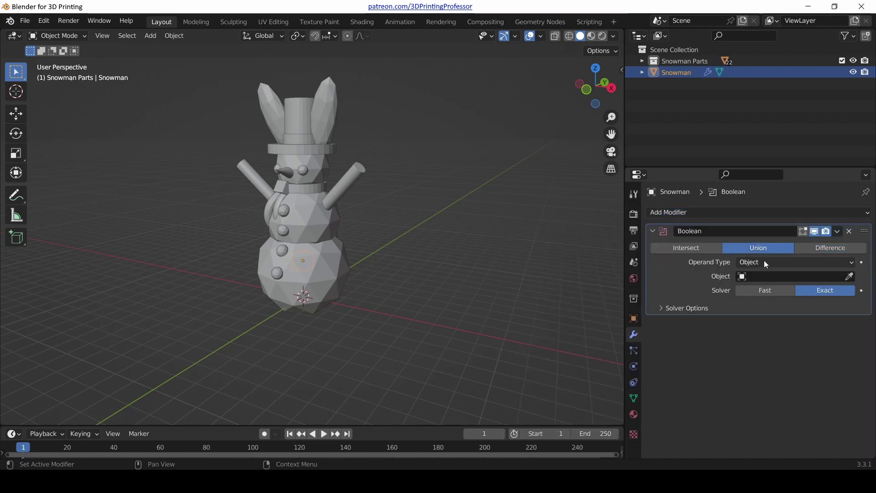
pyautogui.click(764, 262)
pyautogui.click(763, 285)
pyautogui.click(763, 278)
pyautogui.click(766, 294)
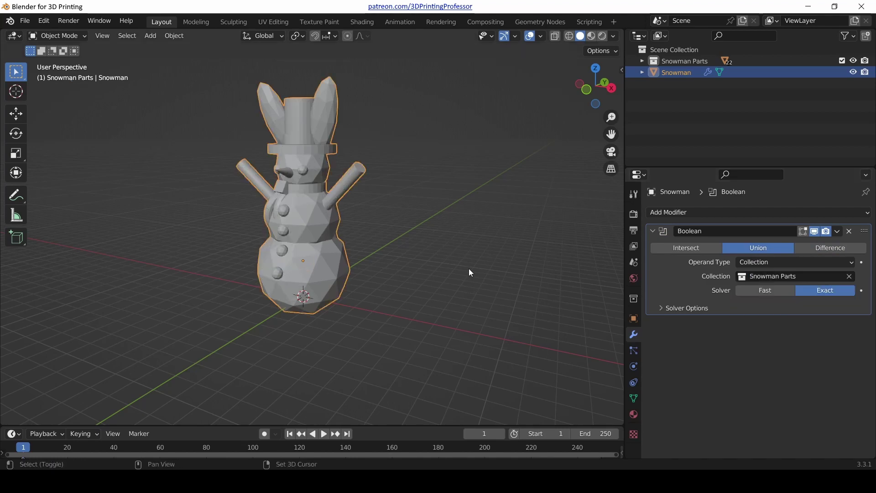
# Examine the merged snowman in wireframe shading and return to solid shading
pyautogui.scroll(3, 391, 251)
pyautogui.moveTo(345, 234); pyautogui.dragTo(420, 257, button='middle')
pyautogui.press('z')
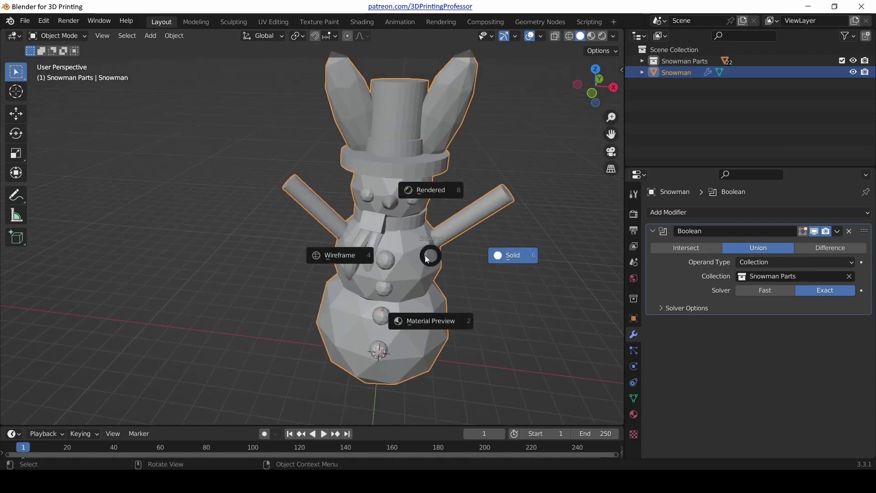
pyautogui.click(355, 250)
pyautogui.moveTo(457, 300)
pyautogui.mouseDown(button='middle')
pyautogui.moveTo(525, 274)
pyautogui.moveTo(391, 286)
pyautogui.moveTo(444, 310)
pyautogui.moveTo(471, 288)
pyautogui.moveTo(469, 327)
pyautogui.mouseUp(button='middle')
pyautogui.press('z')
pyautogui.click(529, 308)
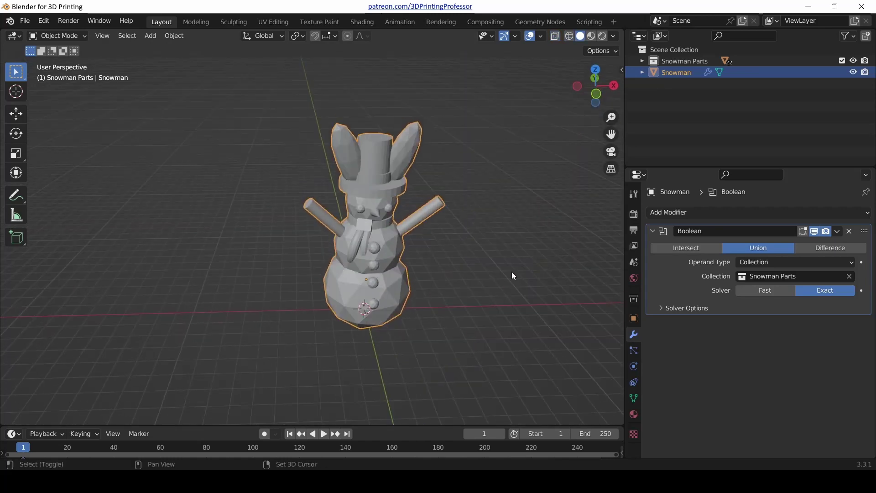
# Examine the merged snowman up close and as a whole in front orthographic view
pyautogui.moveTo(511, 272); pyautogui.dragTo(436, 283, button='middle')
pyautogui.press('KP_1')
pyautogui.scroll(4, 436, 283)
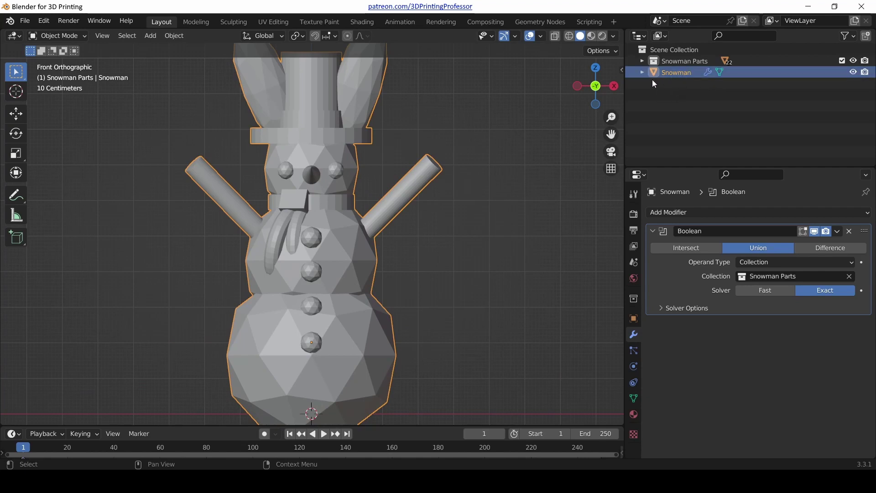
pyautogui.scroll(-3, 401, 256)
pyautogui.moveTo(401, 256)
pyautogui.mouseDown(button='middle')
pyautogui.moveTo(423, 267)
pyautogui.moveTo(411, 262)
pyautogui.mouseUp(button='middle')
pyautogui.press('KP_1')
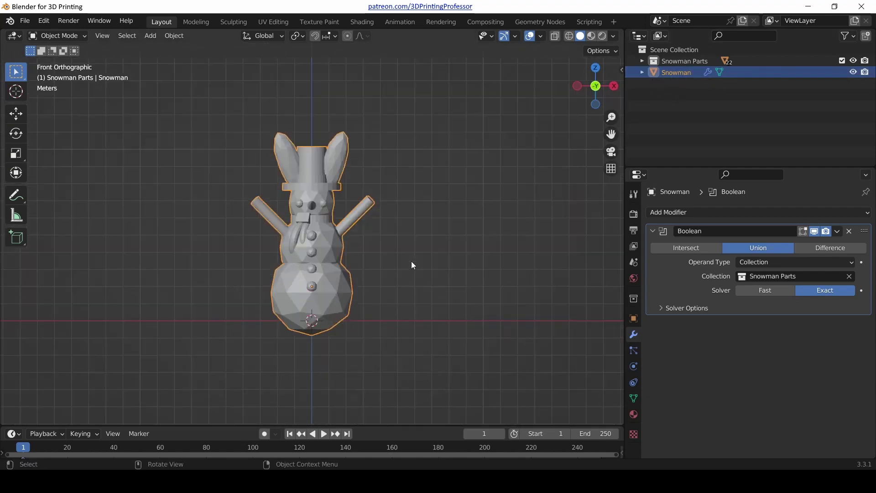
# Clear the selection, examine the snowman's base around ground level, and select Snowman again to view it from several angles
pyautogui.click(387, 266)
pyautogui.scroll(2, 352, 308)
pyautogui.keyDown('shift'); pyautogui.moveTo(351, 308); pyautogui.dragTo(349, 208, button='middle'); pyautogui.keyUp('shift')
pyautogui.scroll(3, 349, 207)
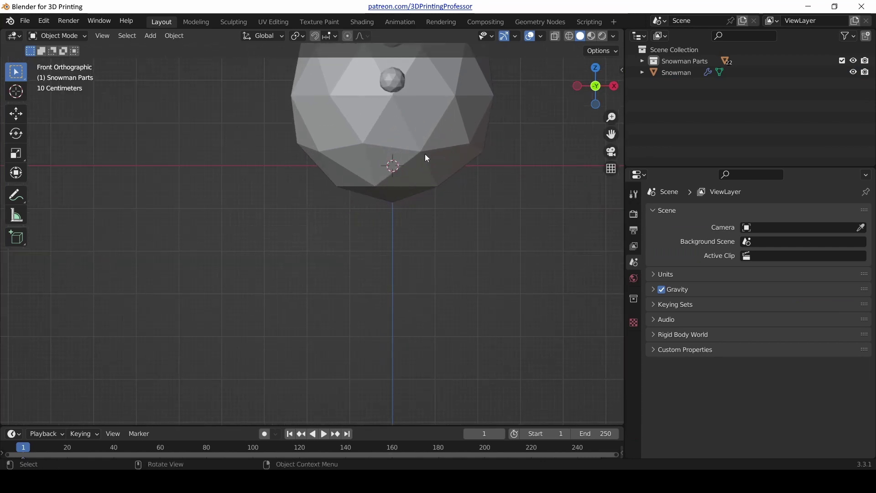
pyautogui.moveTo(446, 160); pyautogui.dragTo(388, 261, button='middle')
pyautogui.scroll(-5, 391, 223)
pyautogui.scroll(-3, 431, 253)
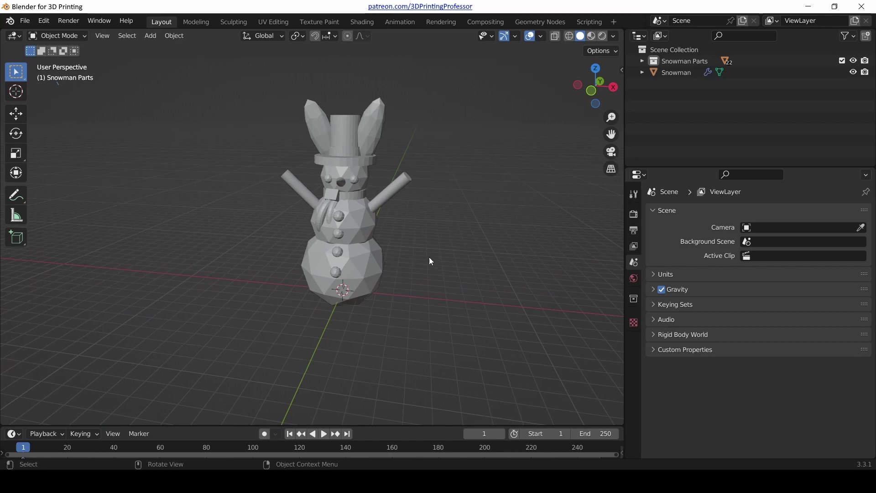
pyautogui.click(368, 267)
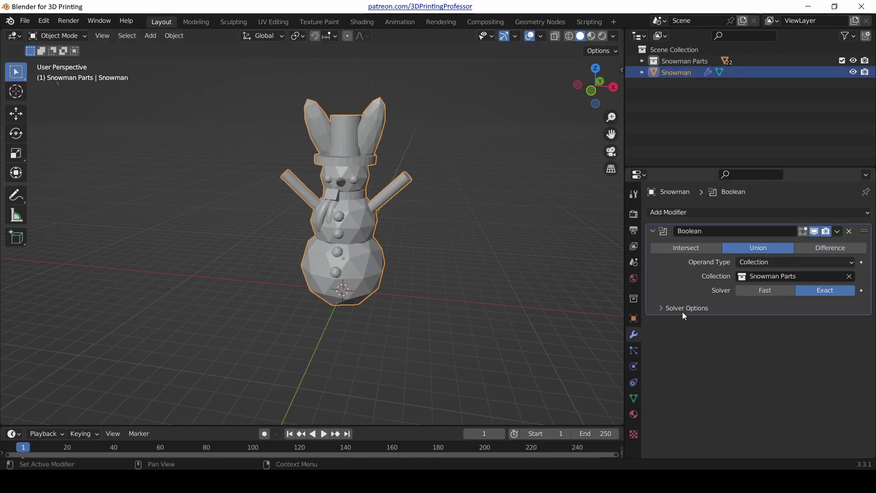
pyautogui.moveTo(358, 287); pyautogui.dragTo(340, 270, button='middle')
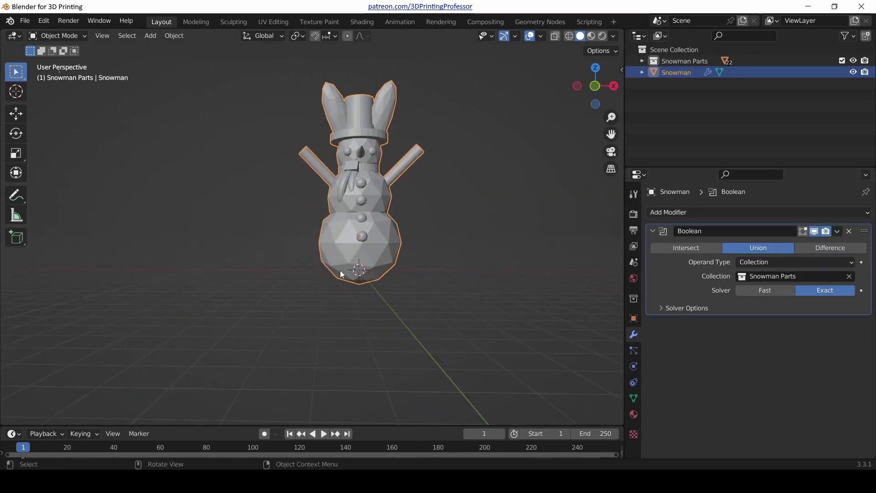
pyautogui.moveTo(455, 280); pyautogui.dragTo(371, 270, button='middle')
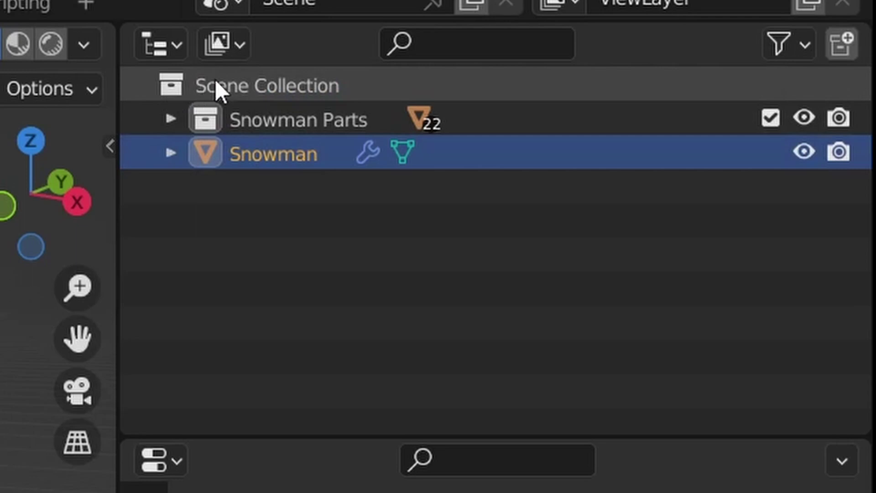
# Make the Scene Collection active and add a cube mesh at the 3D cursor
pyautogui.click(178, 88)
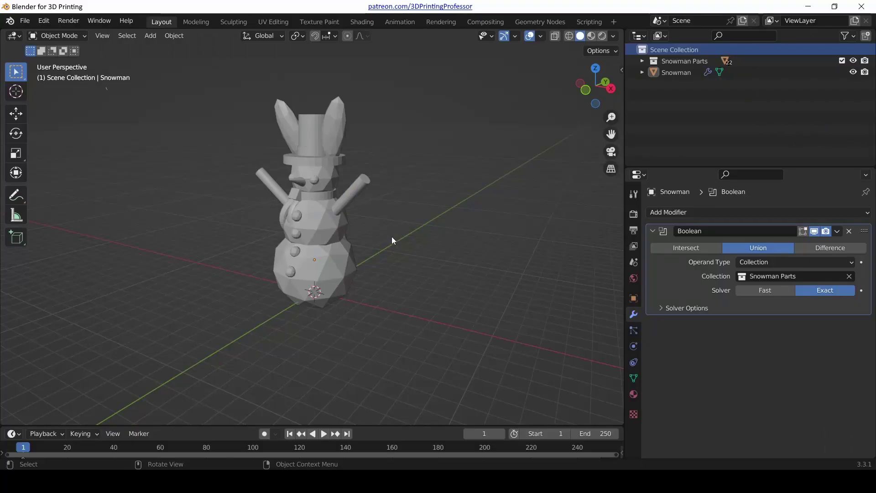
pyautogui.hotkey('shift', 'a')
pyautogui.moveTo(391, 227)
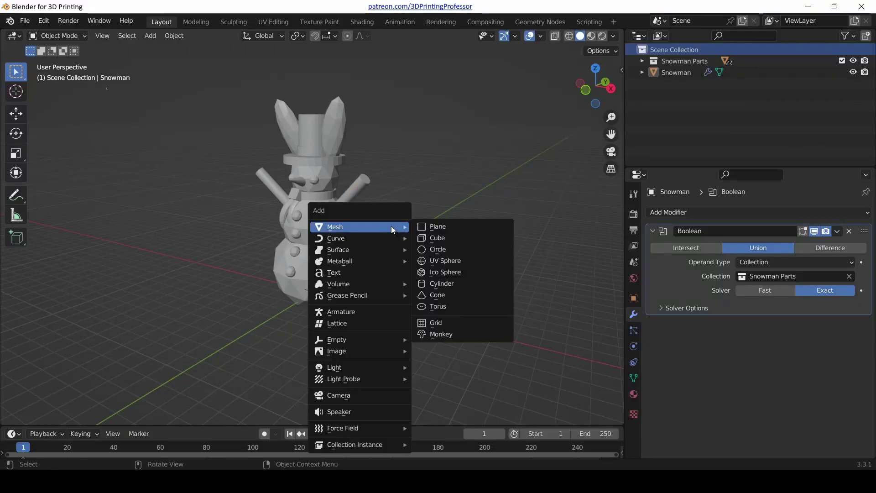
pyautogui.click(448, 236)
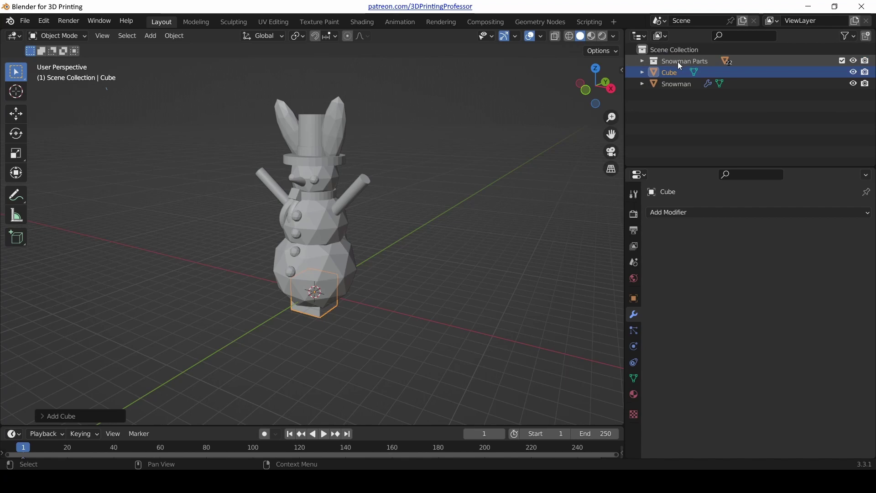
# Rename the new cube at the snowman's base as Floor
pyautogui.moveTo(322, 309); pyautogui.dragTo(407, 310, button='middle')
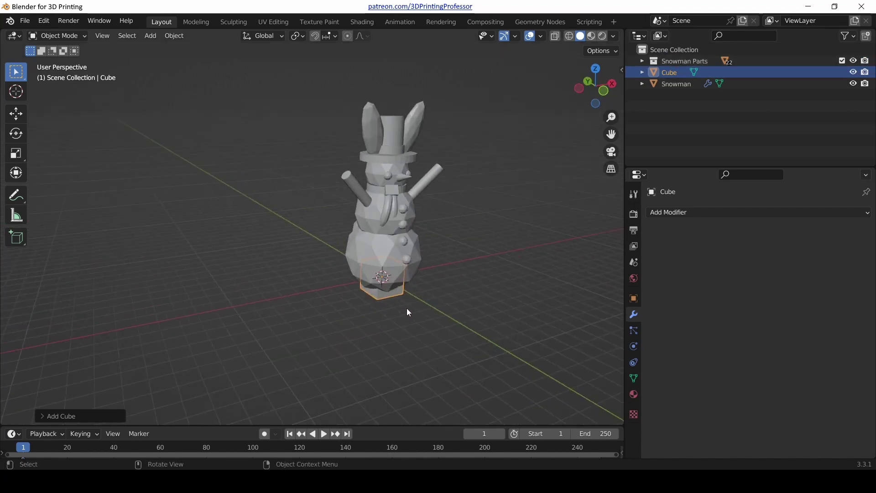
pyautogui.press('F2')
pyautogui.write('Floor')
pyautogui.press('Return')
# Scale the Floor cube up in X and Y only into a slab wider than the snowman's base
pyautogui.keyDown('shift'); pyautogui.moveTo(407, 316); pyautogui.dragTo(334, 301, button='middle'); pyautogui.keyUp('shift')
pyautogui.press('s')
pyautogui.hotkey('shift', 'z')
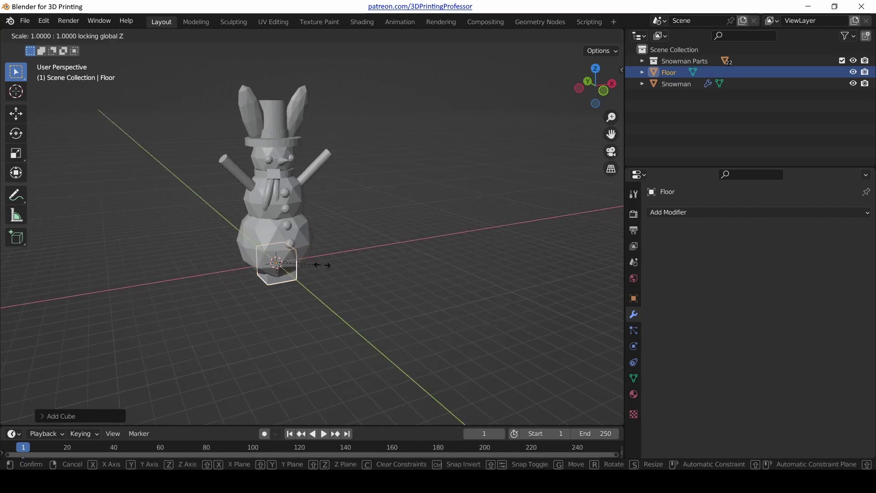
pyautogui.click(461, 273)
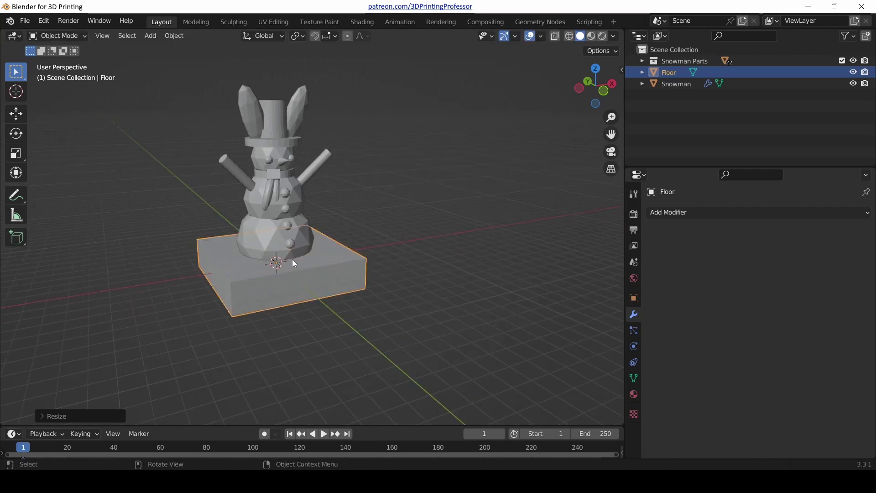
# Move the Floor block straight down along Z by about 1.05 m so its top sits at ground level under the snowman
pyautogui.press('KP_1')
pyautogui.scroll(3, 306, 259)
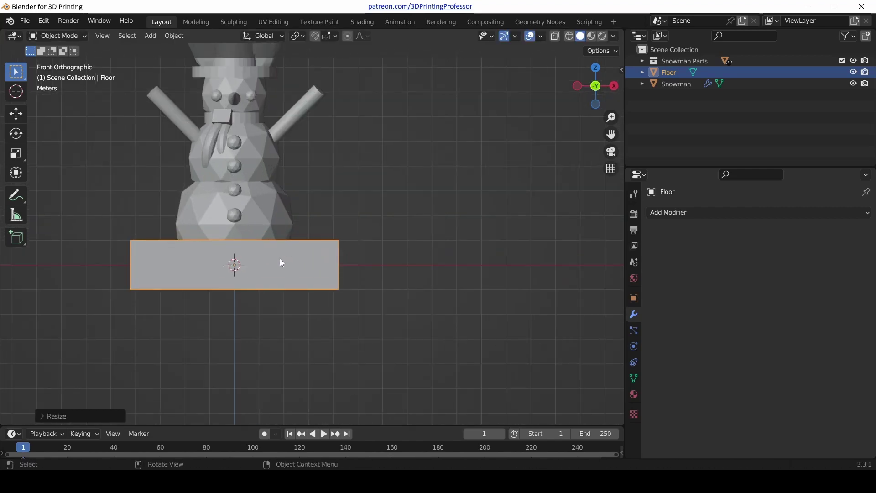
pyautogui.press('g')
pyautogui.press('z')
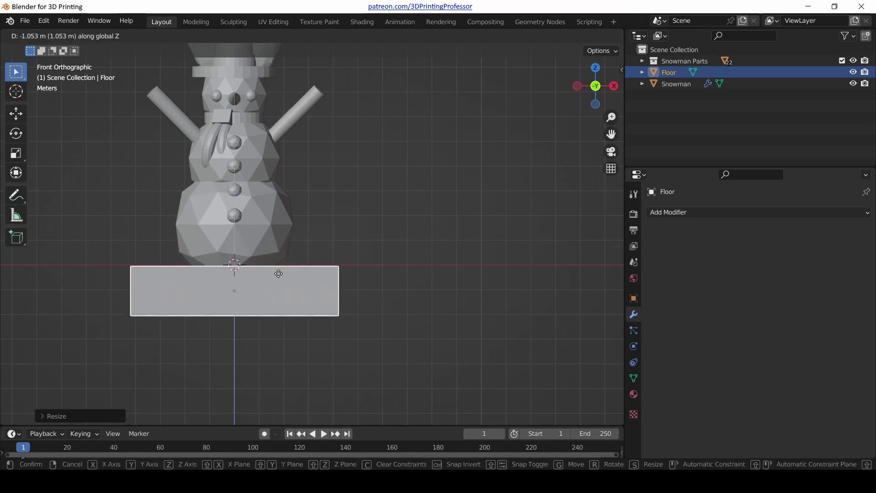
pyautogui.click(278, 276)
pyautogui.moveTo(277, 273); pyautogui.dragTo(377, 266, button='middle')
# Add a second Boolean modifier to Snowman, set to Difference with the Floor block as its object
pyautogui.click(366, 239)
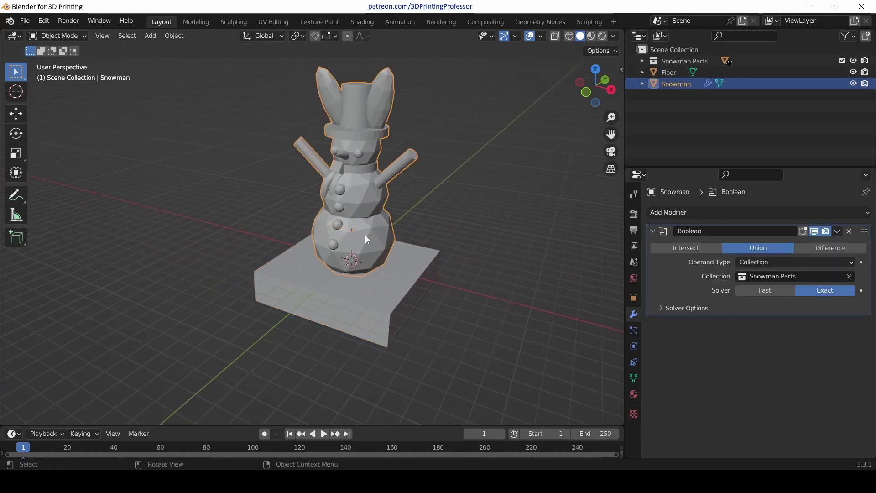
pyautogui.click(694, 212)
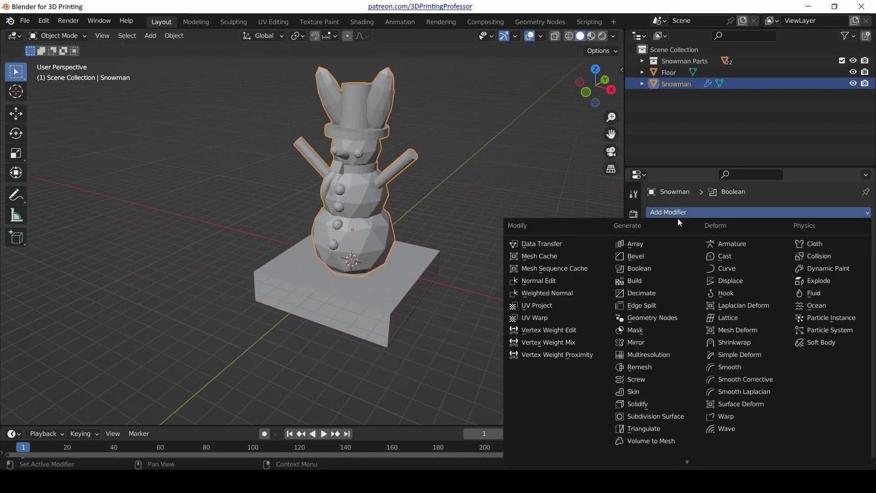
pyautogui.click(682, 271)
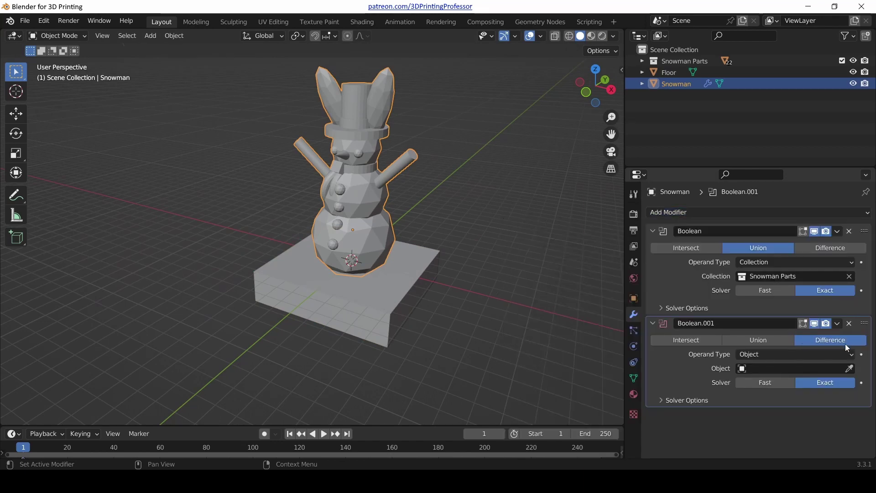
pyautogui.click(849, 368)
pyautogui.click(395, 313)
# Examine where the snowman's base meets the Floor block from the front, in wireframe and back in solid shading
pyautogui.scroll(2, 385, 298)
pyautogui.press('KP_1')
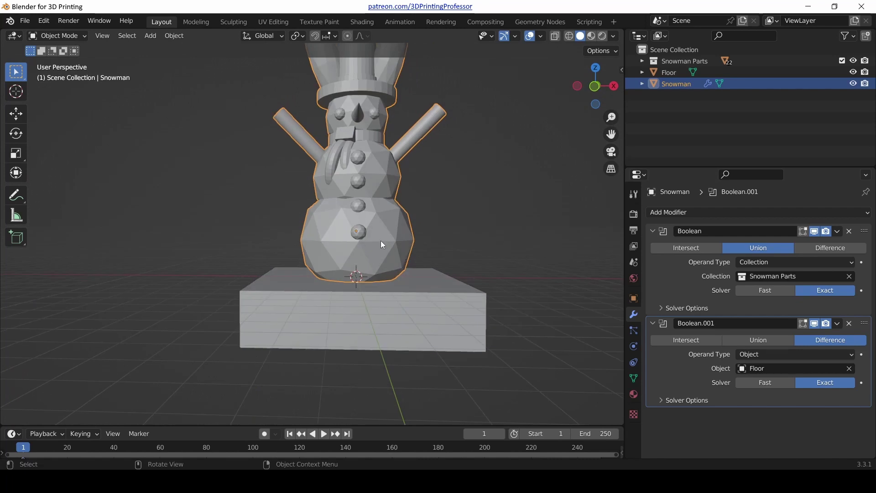
pyautogui.scroll(3, 380, 240)
pyautogui.scroll(-4, 381, 240)
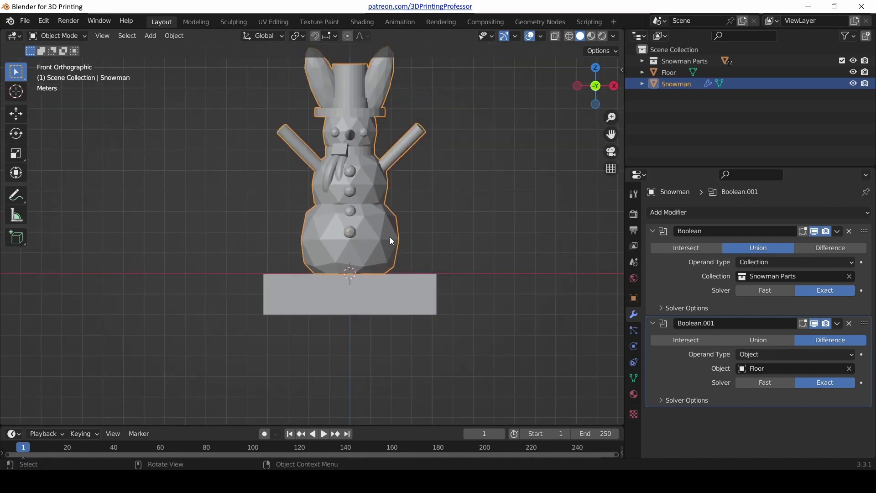
pyautogui.press('z')
pyautogui.click(340, 237)
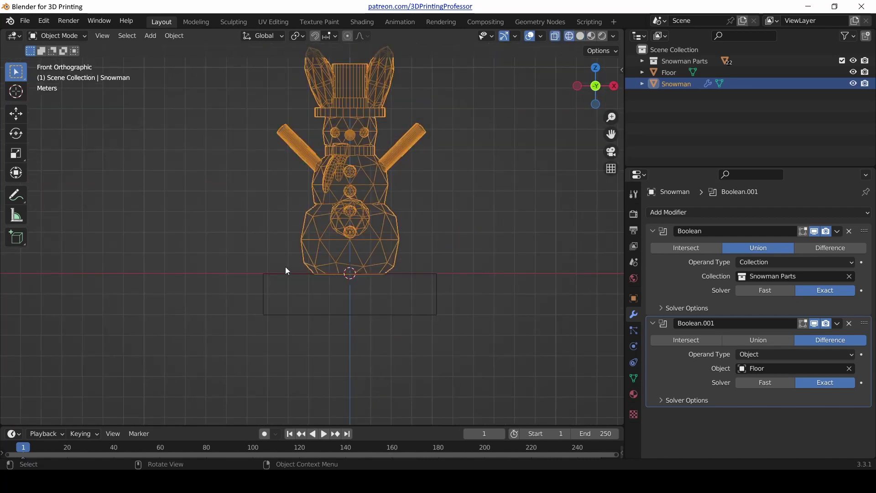
pyautogui.press('z')
pyautogui.click(464, 271)
# Hide the Floor block and inspect the snowman's underside
pyautogui.moveTo(463, 271)
pyautogui.mouseDown(button='middle')
pyautogui.moveTo(432, 285)
pyautogui.moveTo(429, 300)
pyautogui.mouseUp(button='middle')
pyautogui.click(429, 300)
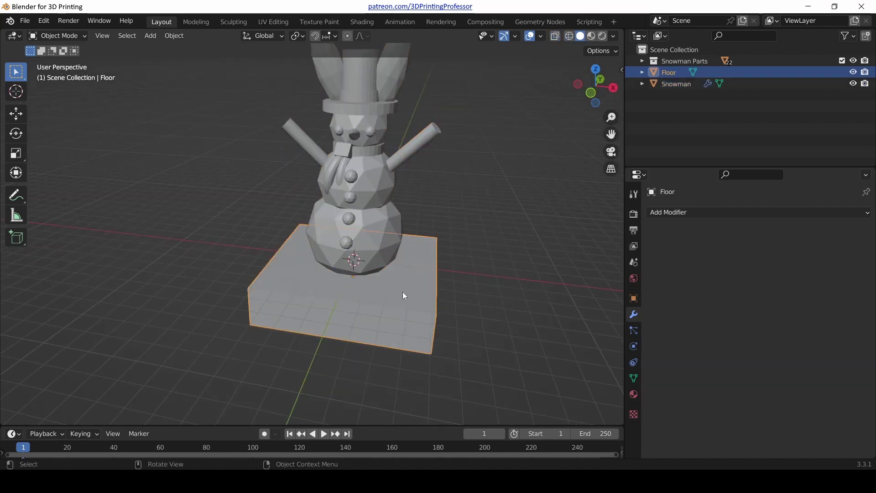
pyautogui.press('h')
pyautogui.moveTo(407, 303); pyautogui.dragTo(427, 173, button='middle')
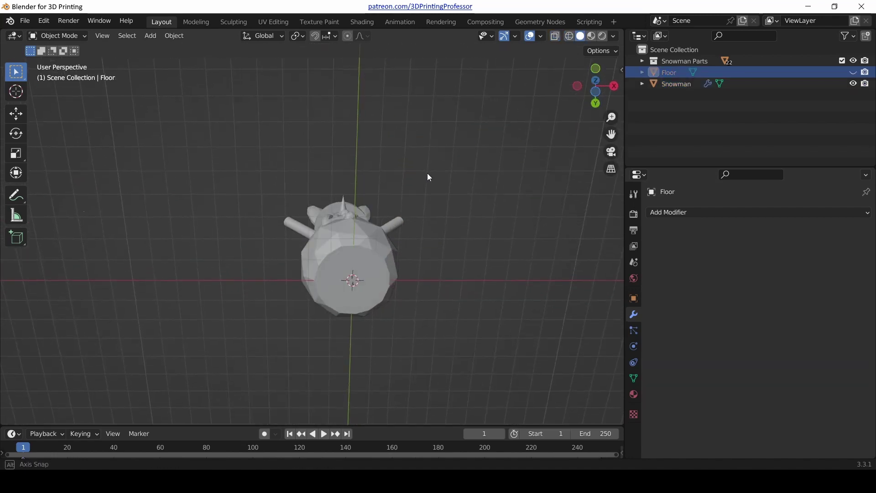
pyautogui.scroll(4, 417, 263)
pyautogui.moveTo(417, 265); pyautogui.dragTo(330, 172, button='middle')
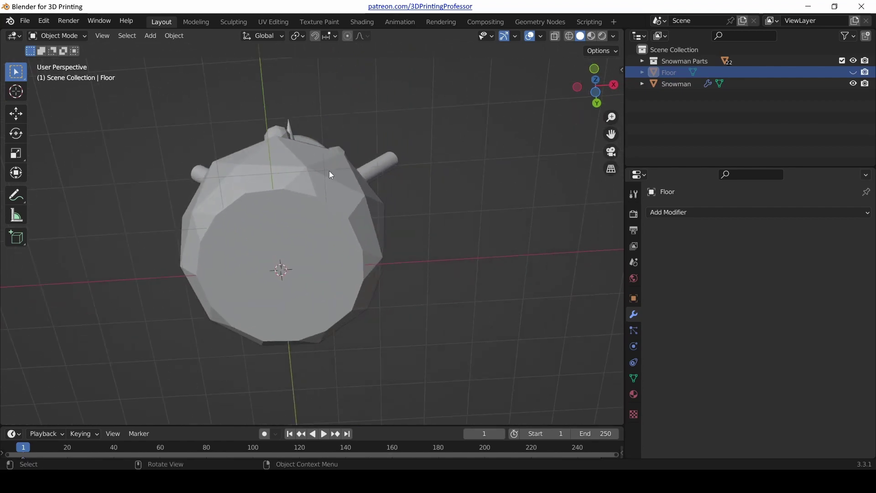
# Select Snowman and export it as Snowman.stl to the 3D Projects folder with Selection Only and Apply Modifiers enabled
pyautogui.click(317, 177)
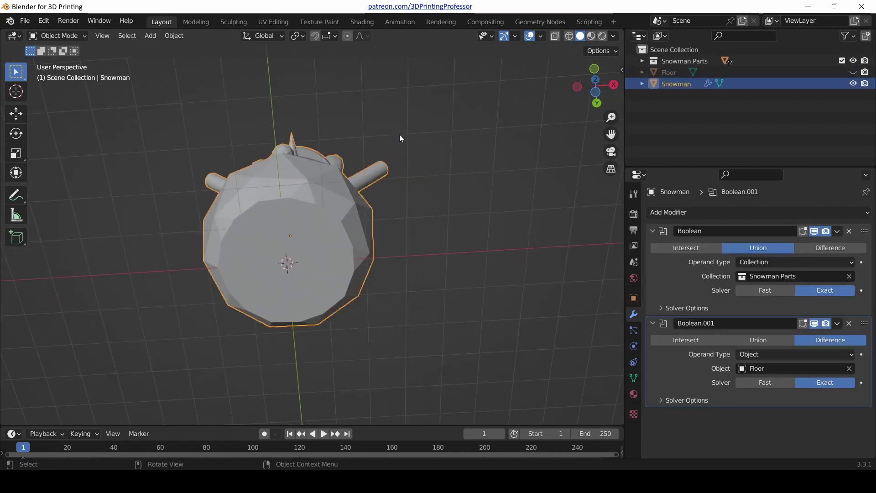
pyautogui.moveTo(399, 134); pyautogui.dragTo(399, 222, button='middle')
pyautogui.scroll(-3, 360, 158)
pyautogui.moveTo(362, 163); pyautogui.dragTo(388, 290, button='middle')
pyautogui.scroll(4, 348, 209)
pyautogui.scroll(3, 415, 283)
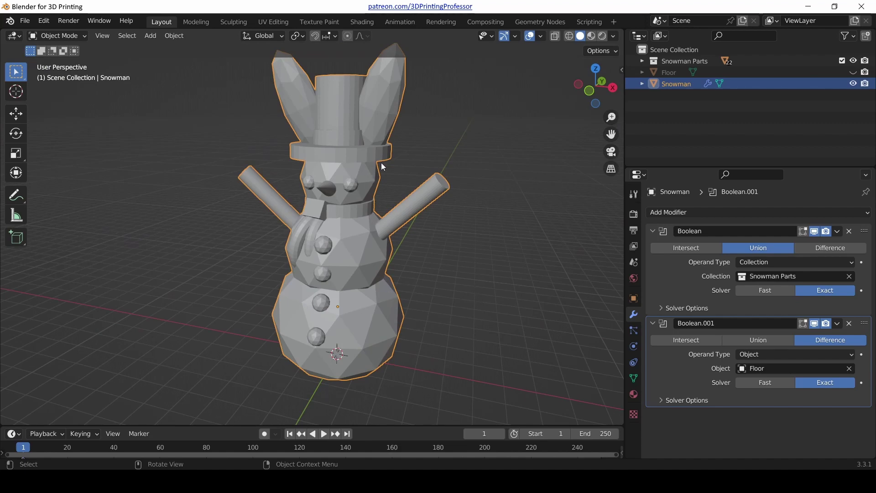
pyautogui.click(25, 25)
pyautogui.moveTo(61, 183)
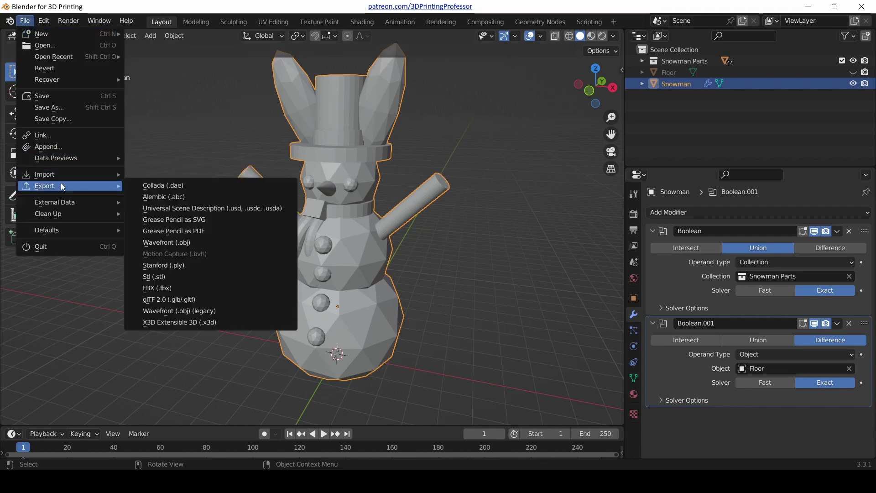
pyautogui.click(183, 277)
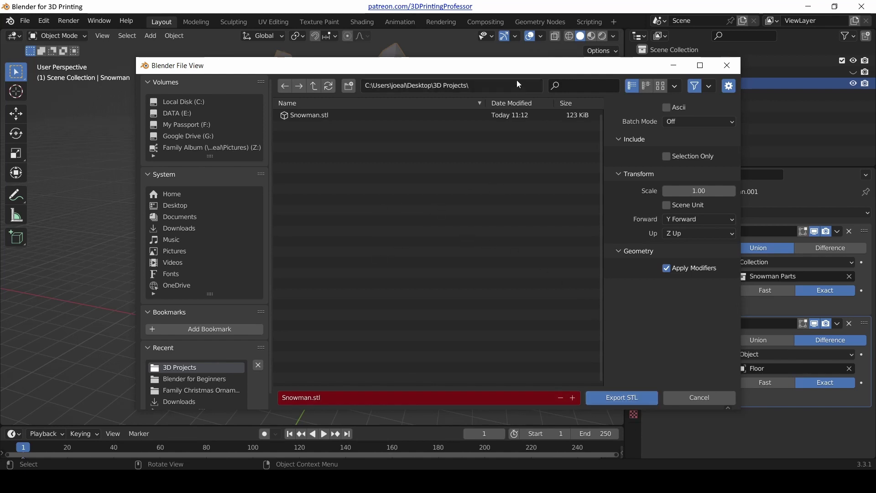
pyautogui.moveTo(506, 68); pyautogui.dragTo(375, 75)
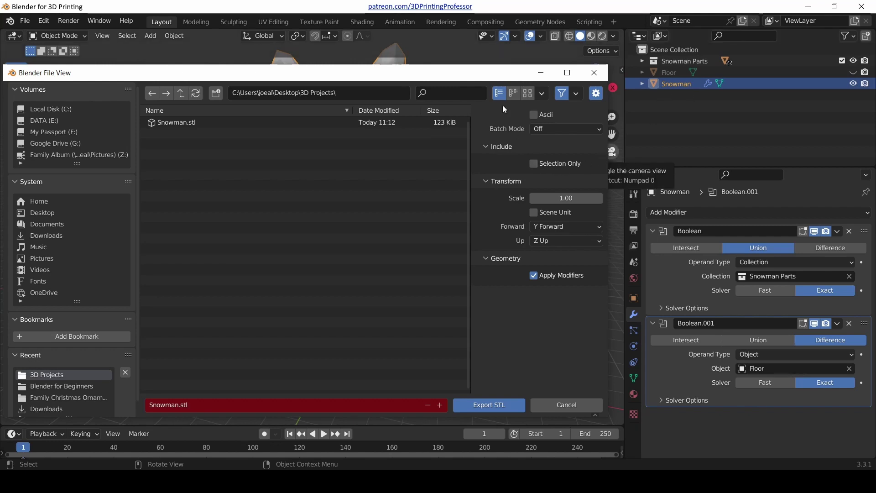
pyautogui.moveTo(476, 74); pyautogui.dragTo(625, 74)
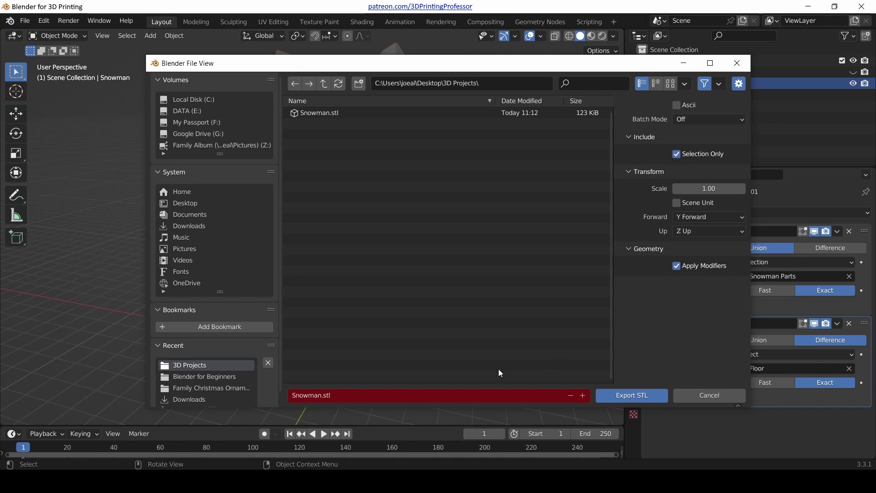
pyautogui.click(633, 395)
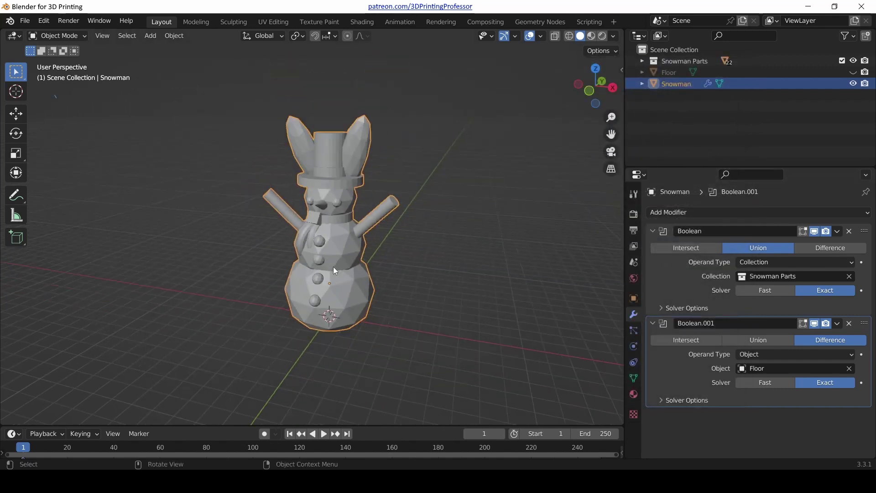
# Switch to the 3D Projects folder in File Explorer and open Snowman.stl with 3D Builder
pyautogui.scroll(4, 334, 276)
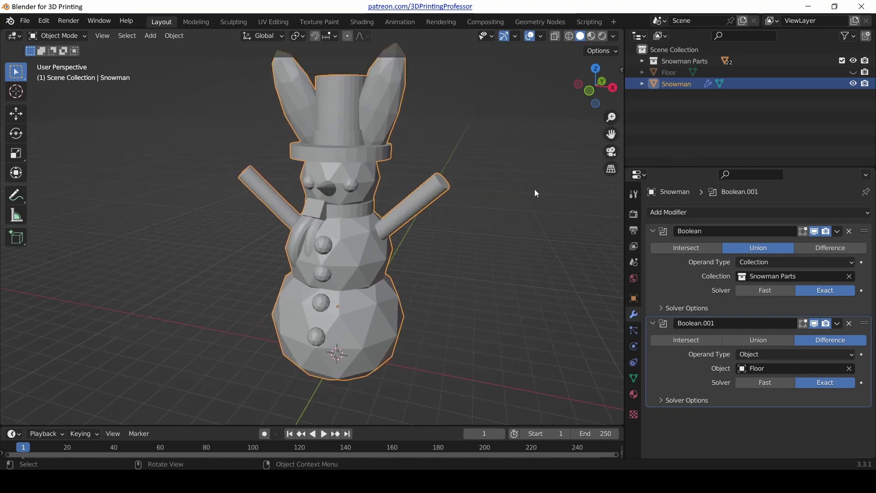
pyautogui.moveTo(416, 254)
pyautogui.mouseDown(button='middle')
pyautogui.moveTo(450, 247)
pyautogui.moveTo(433, 253)
pyautogui.mouseUp(button='middle')
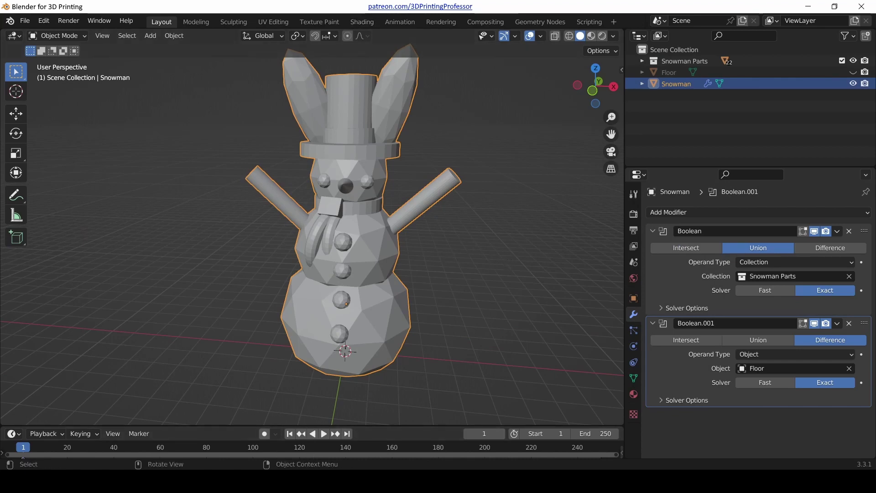
pyautogui.hotkey('alt', 'Tab')
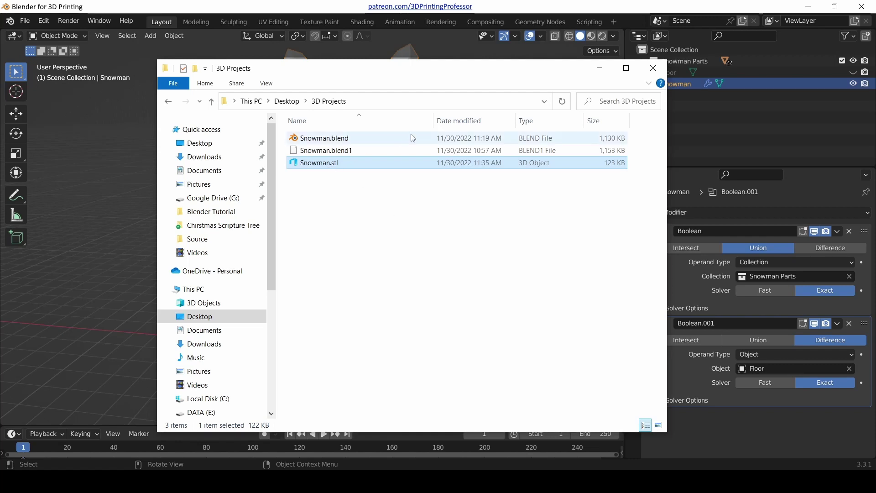
pyautogui.press('F2')
pyautogui.press('Escape')
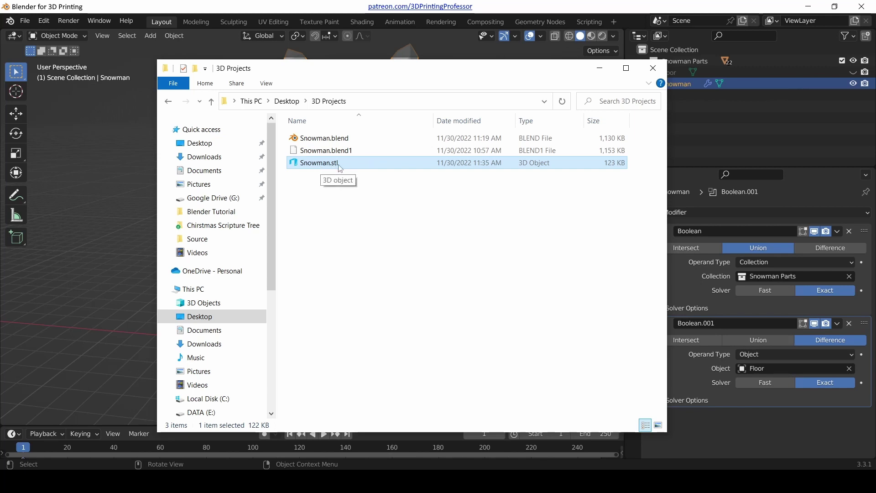
pyautogui.rightClick(327, 167)
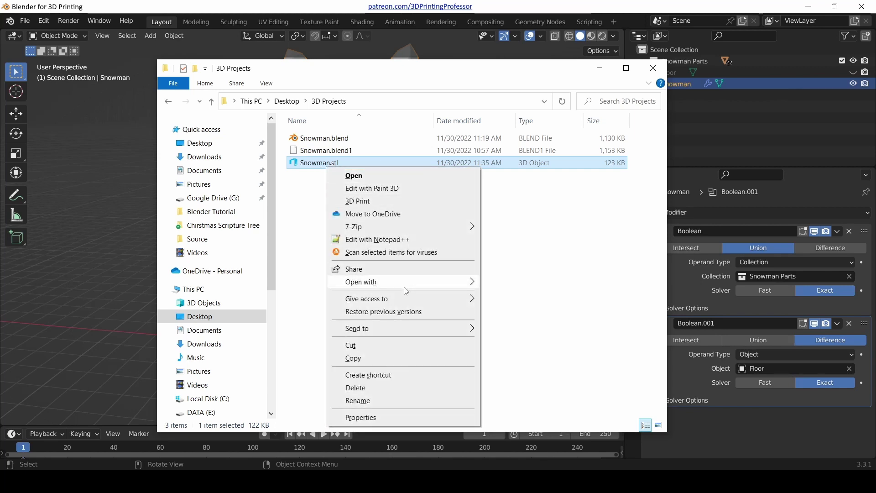
pyautogui.moveTo(468, 282)
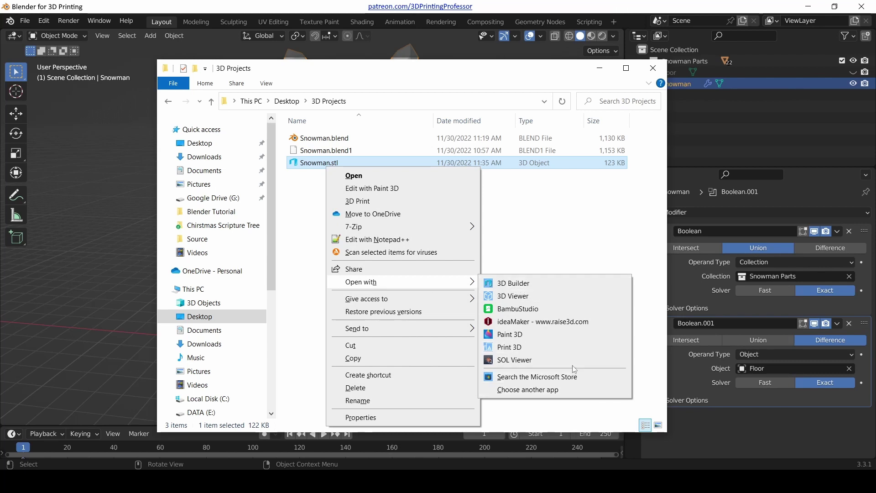
pyautogui.click(525, 285)
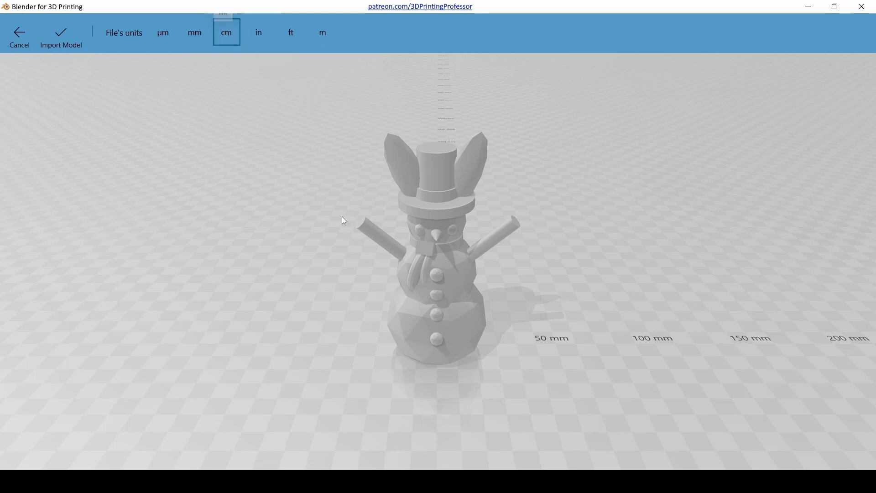
# Check the snowman preview from several angles and import the model with cm as the file's units
pyautogui.moveTo(541, 325); pyautogui.dragTo(559, 342)
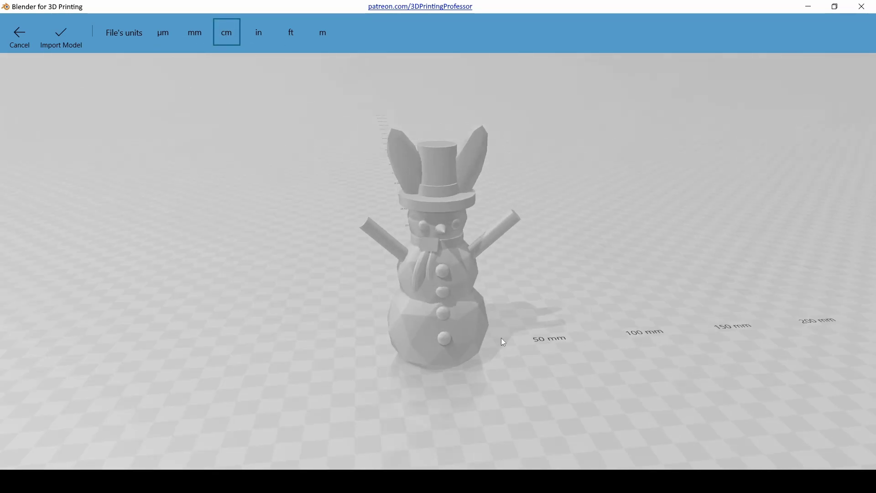
pyautogui.moveTo(567, 285); pyautogui.dragTo(558, 349)
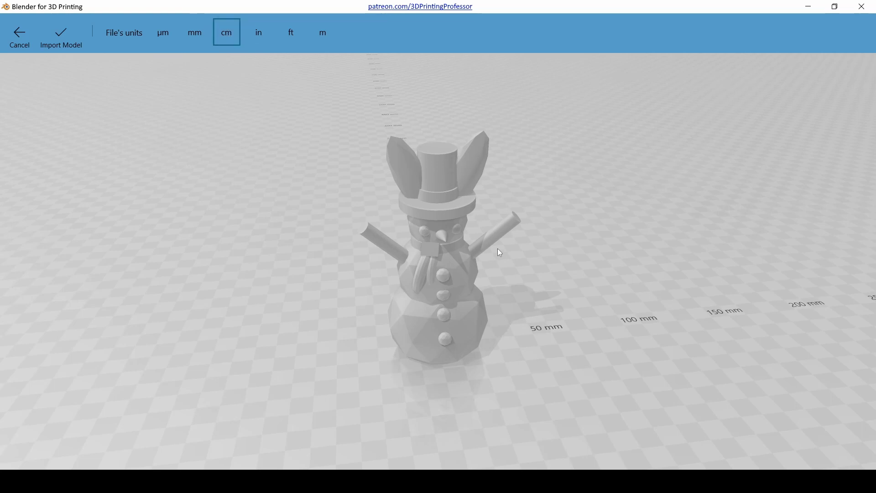
pyautogui.moveTo(535, 319); pyautogui.dragTo(439, 324)
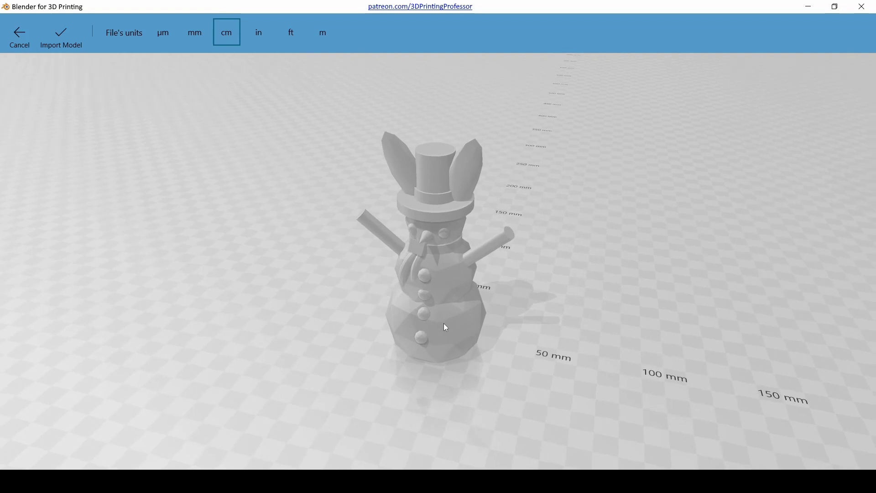
pyautogui.click(66, 35)
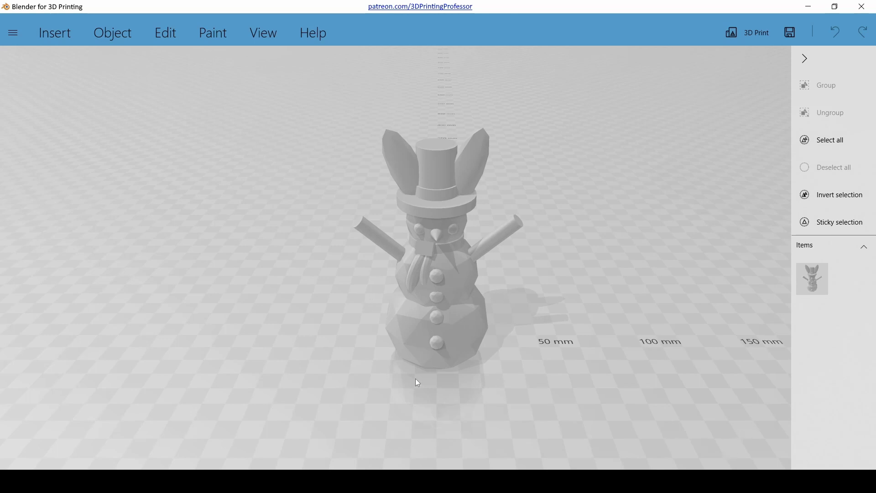
# Examine the imported snowman up close from several angles and select it
pyautogui.moveTo(418, 383); pyautogui.dragTo(653, 453, button='right')
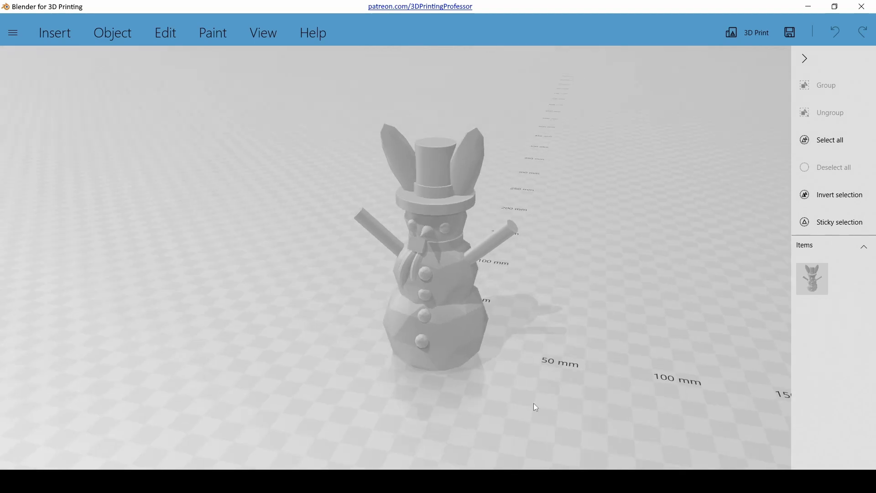
pyautogui.moveTo(533, 403)
pyautogui.mouseDown(button='right')
pyautogui.moveTo(489, 374)
pyautogui.moveTo(520, 399)
pyautogui.mouseUp(button='right')
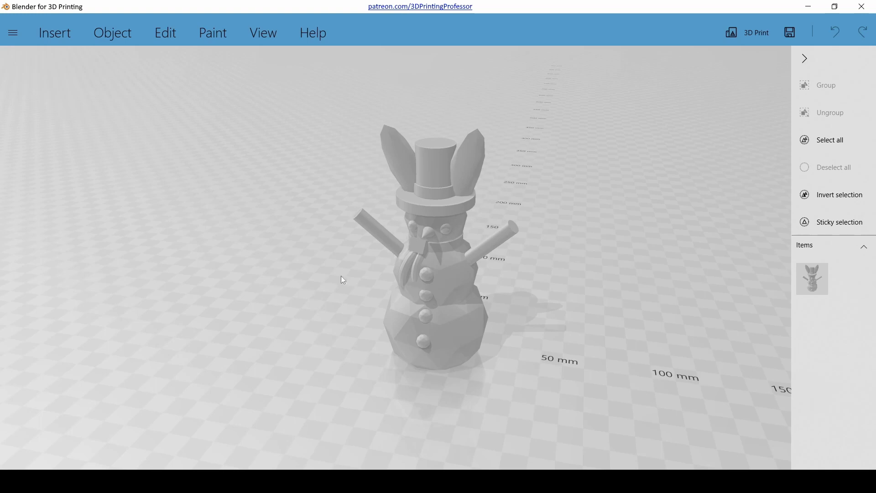
pyautogui.scroll(3, 418, 334)
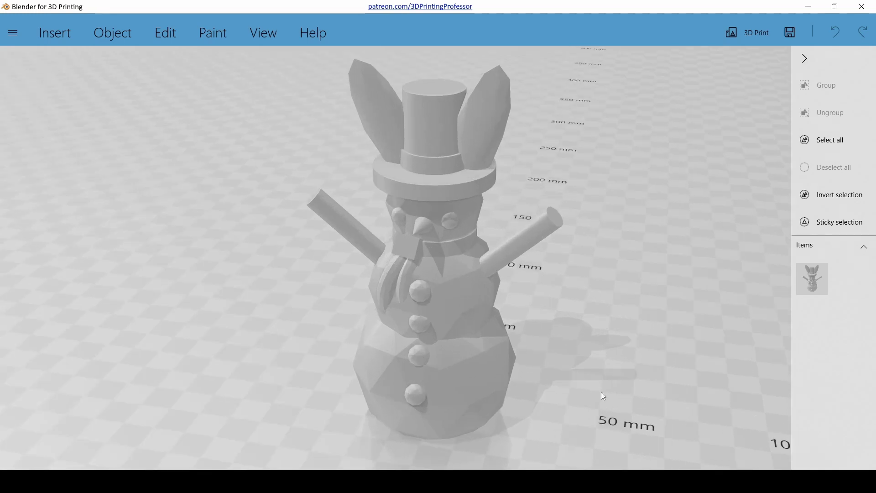
pyautogui.moveTo(603, 398); pyautogui.dragTo(640, 349, button='right')
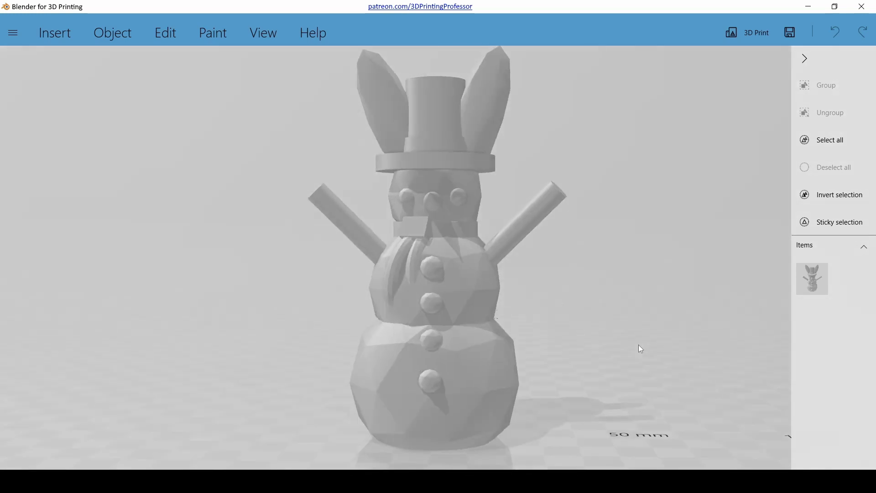
pyautogui.moveTo(247, 255); pyautogui.dragTo(367, 414, button='right')
pyautogui.click(367, 414)
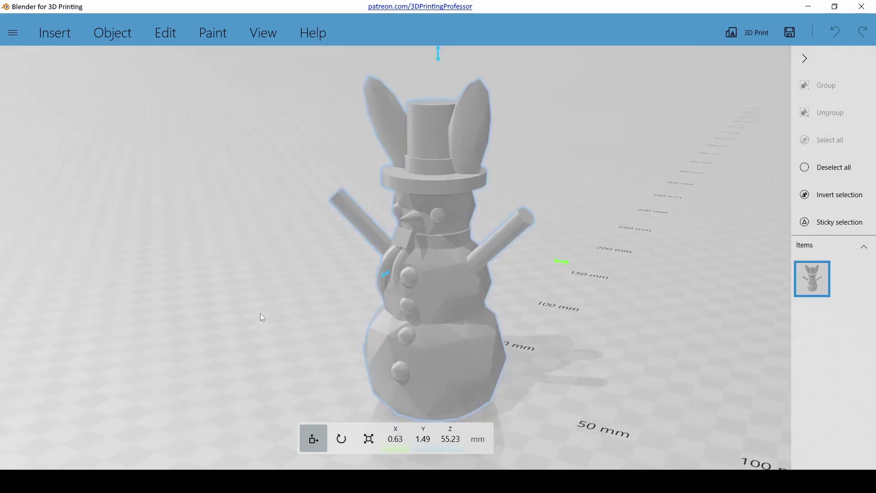
pyautogui.moveTo(263, 318); pyautogui.dragTo(355, 285, button='right')
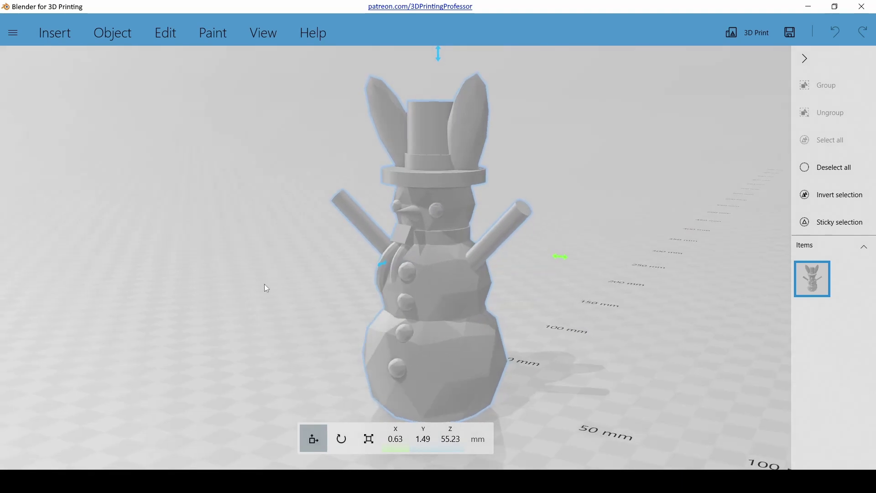
pyautogui.moveTo(267, 287); pyautogui.dragTo(389, 298, button='right')
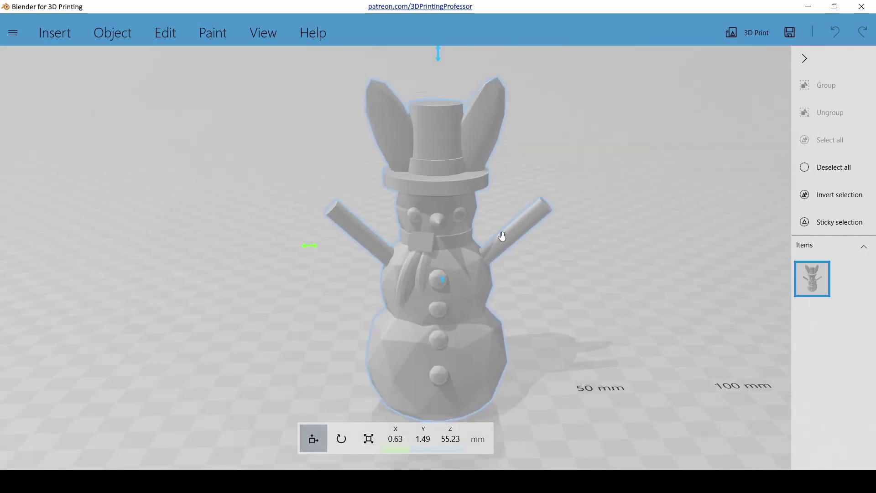